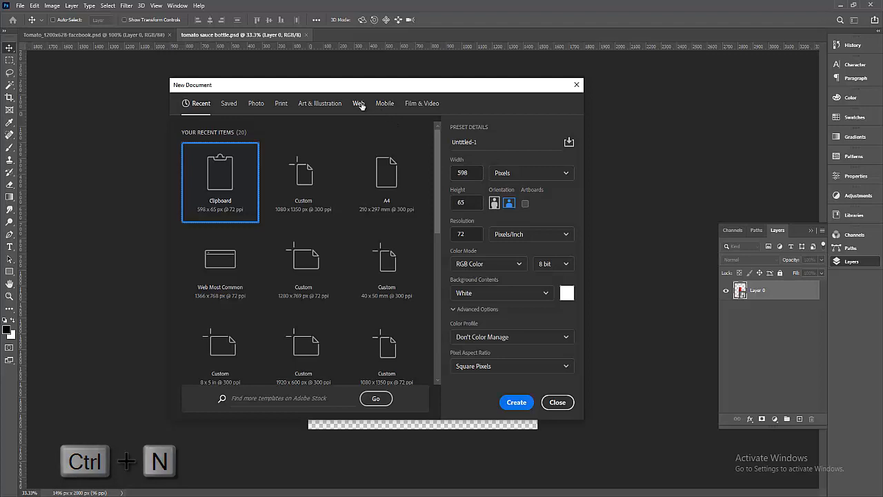
Create a 1080 × 1350 px, 72 ppi document from the Web presets.
click(358, 104)
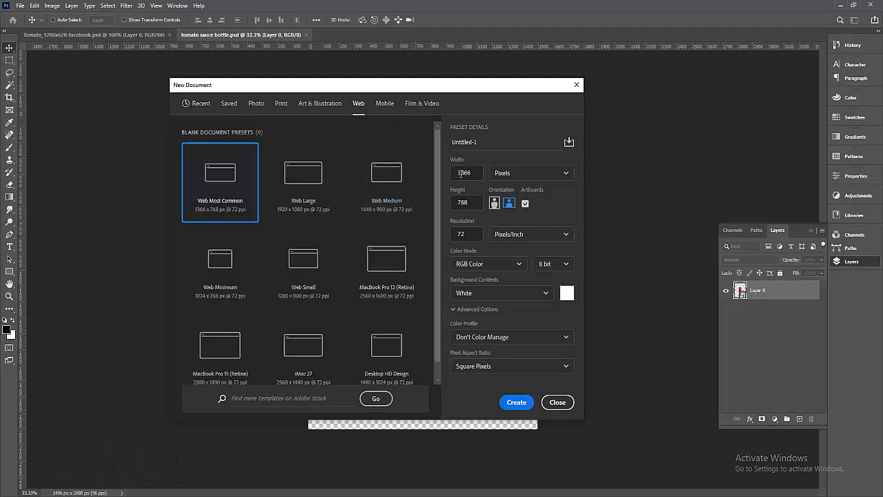
text(1080)
click(470, 203)
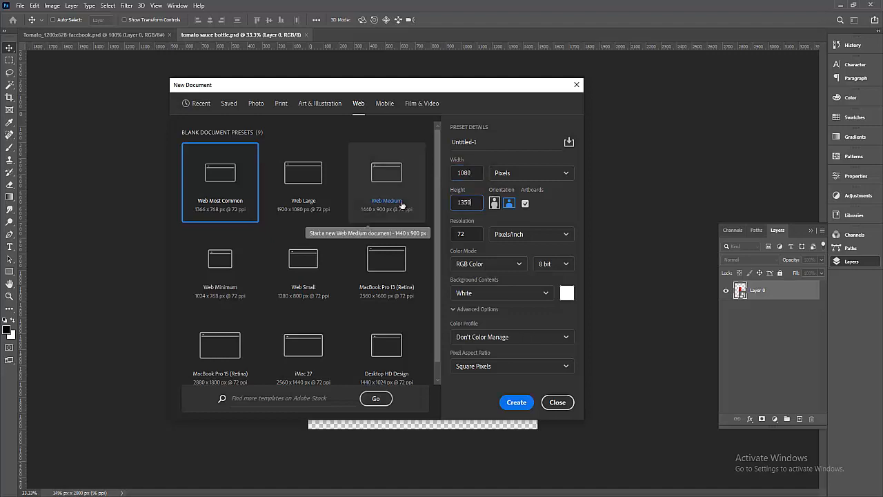
click(467, 235)
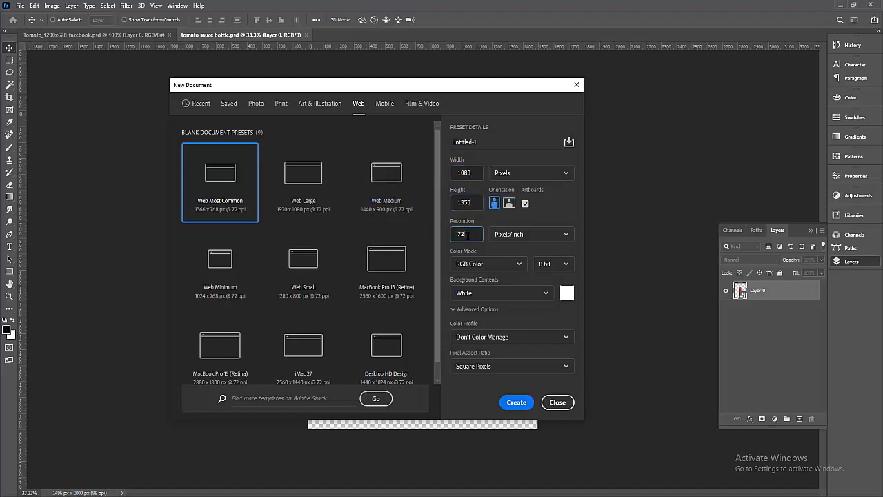
click(471, 178)
double_click(473, 200)
double_click(470, 232)
click(517, 402)
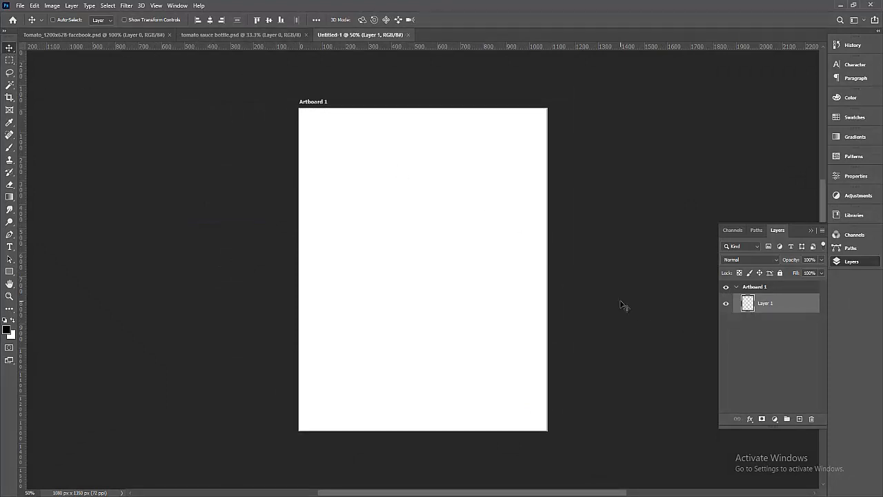
Drag the bottle into Untitled-1, scale it to 74.10%, and close the tomato sauce bottle.psd file.
click(235, 35)
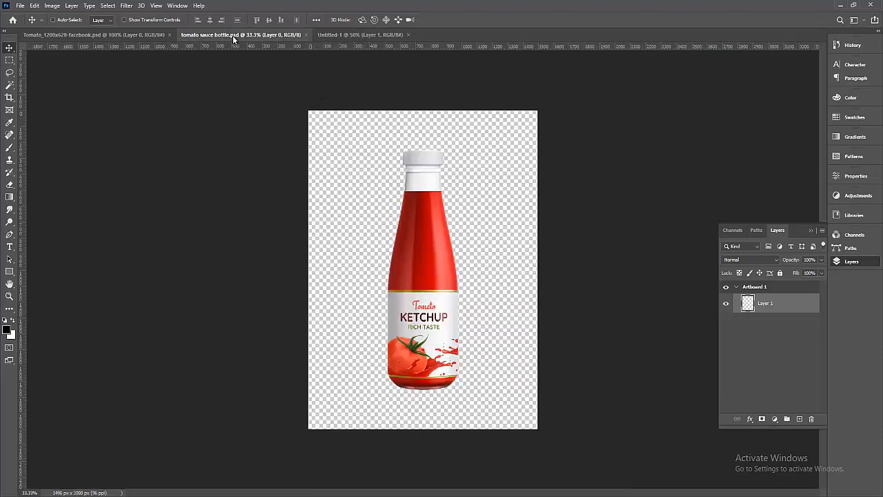
mouse_move(425, 265)
mouse_down()
mouse_move(438, 262)
mouse_move(363, 87)
mouse_move(352, 33)
mouse_move(440, 164)
mouse_move(442, 188)
mouse_move(419, 254)
mouse_up()
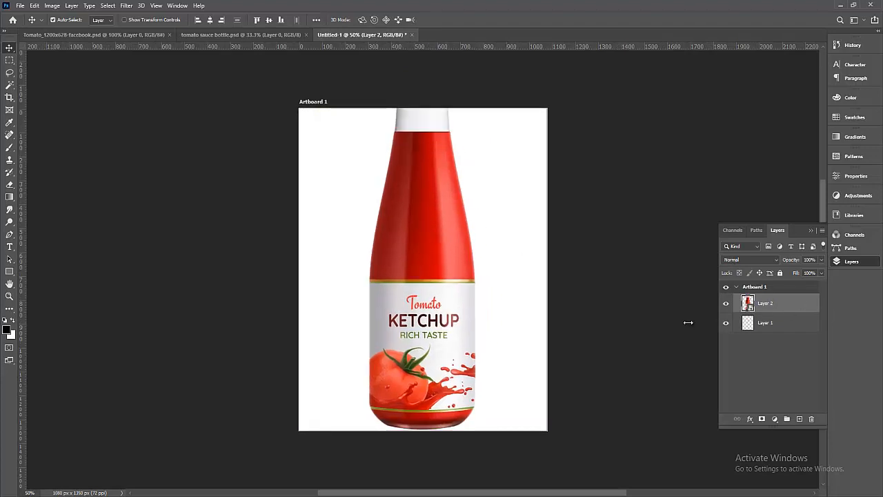
key(ctrl+t)
drag(424, 70, 423, 232)
drag(440, 345, 440, 300)
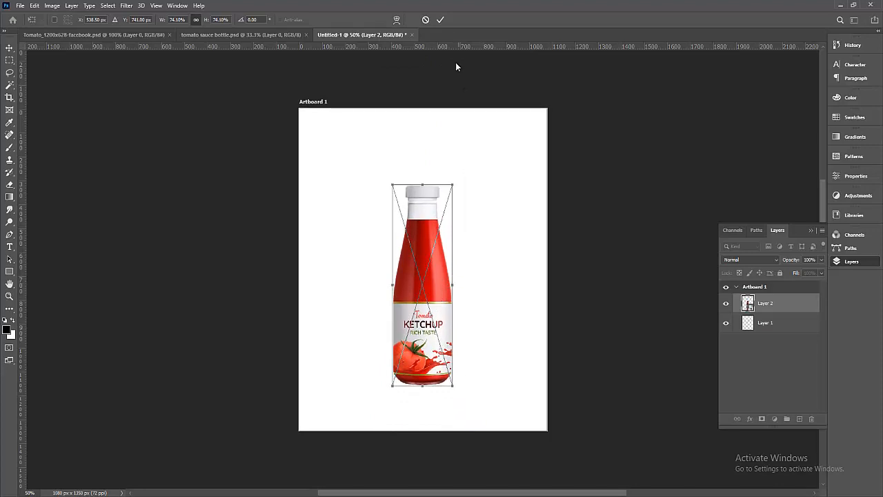
click(441, 20)
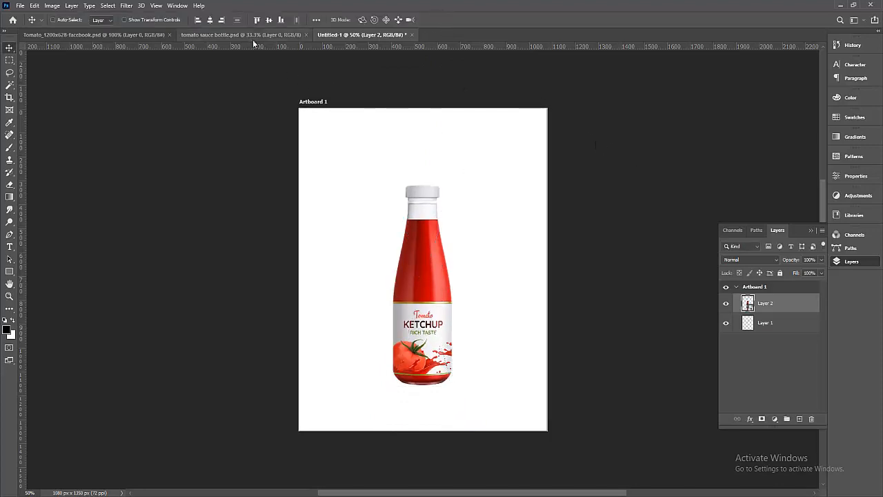
click(297, 35)
click(306, 34)
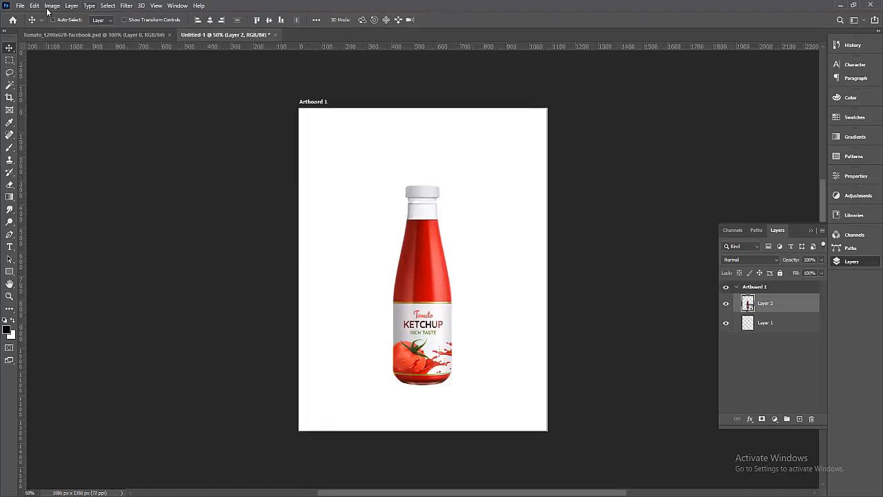
Place the ec4442f6bd sky-and-field photo from the concept folder as an embedded layer.
click(20, 6)
click(58, 197)
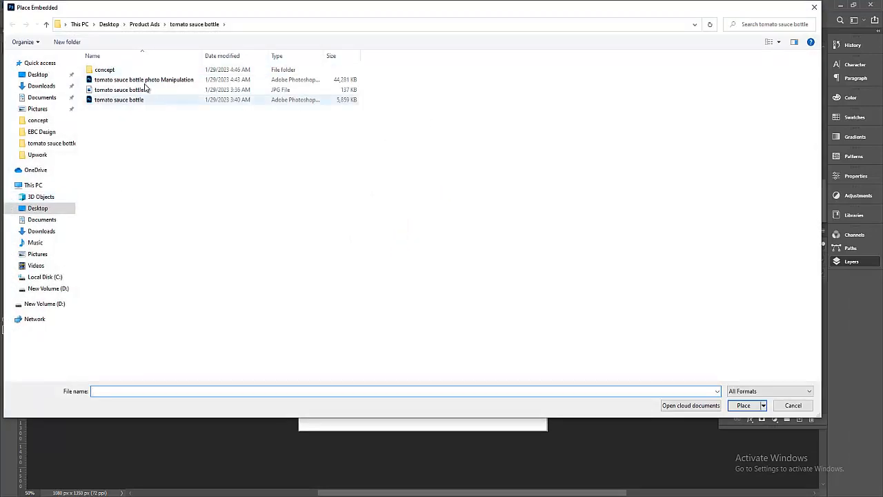
double_click(126, 71)
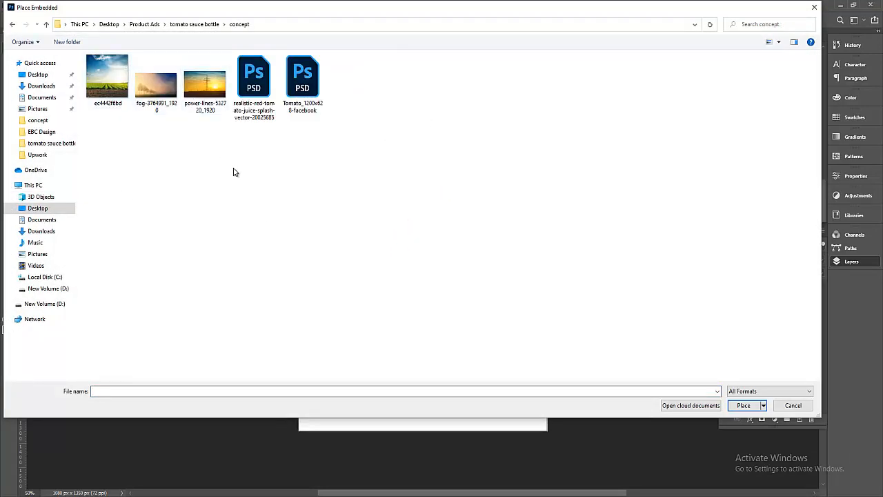
click(107, 76)
click(740, 406)
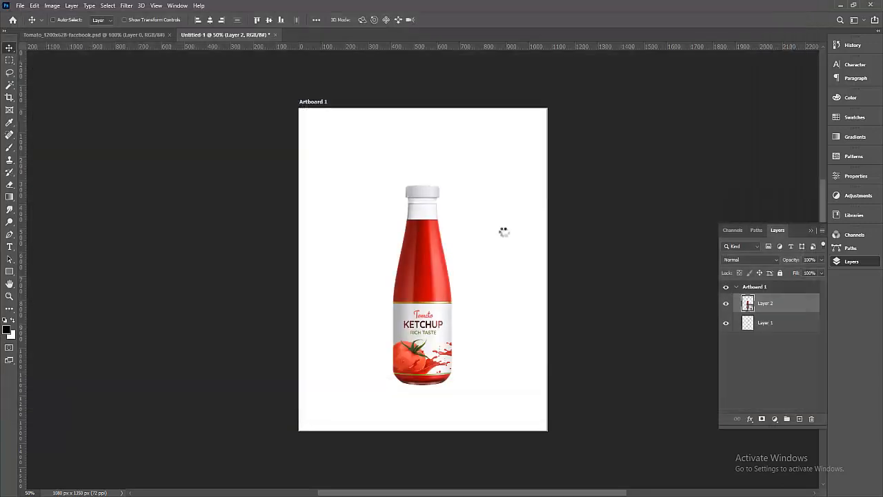
Scale the field photo to 324.91% so it covers the whole artboard.
drag(452, 278, 384, 381)
drag(412, 312, 666, 56)
drag(560, 286, 514, 326)
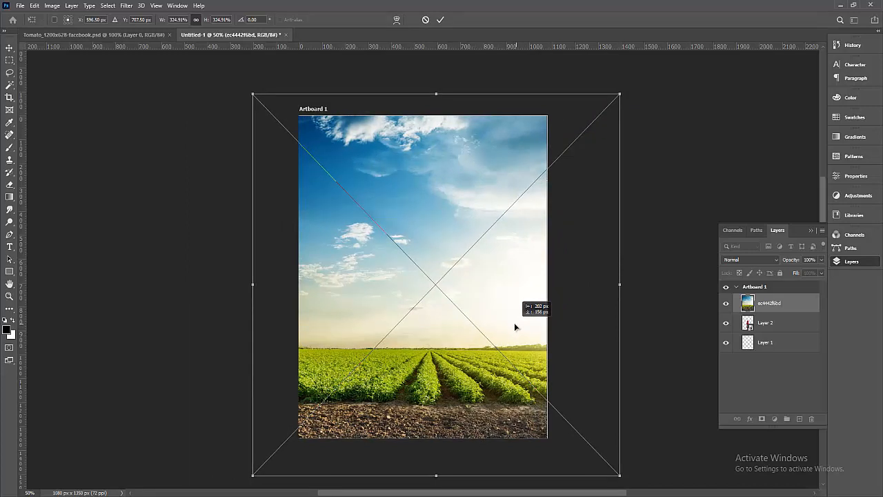
drag(514, 322, 514, 322)
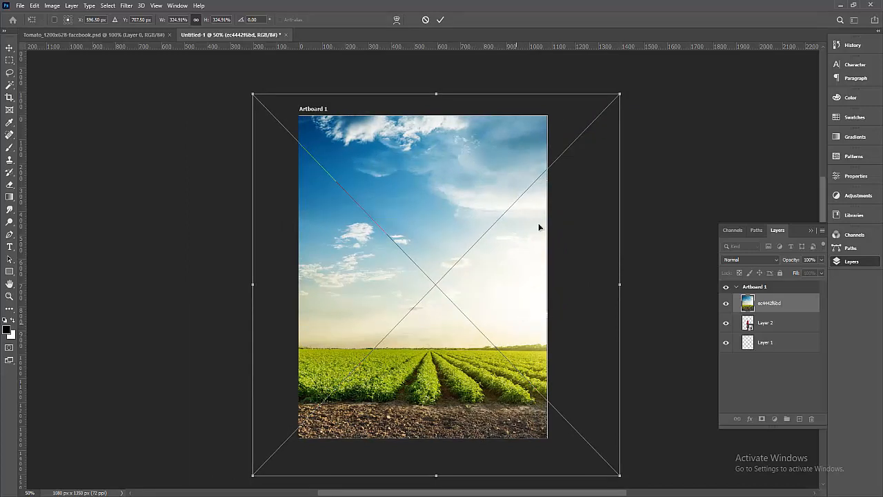
click(440, 20)
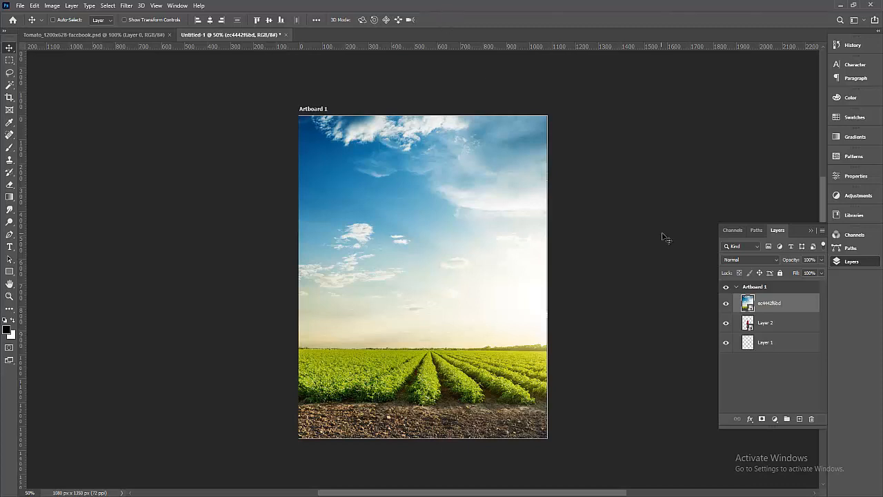
Move the field layer below the bottle and shrink the bottle to 67.41%.
mouse_move(474, 277)
mouse_down()
mouse_move(454, 284)
mouse_move(522, 280)
mouse_move(465, 272)
mouse_move(485, 269)
mouse_move(487, 283)
mouse_move(477, 272)
mouse_move(430, 276)
mouse_move(483, 277)
mouse_up()
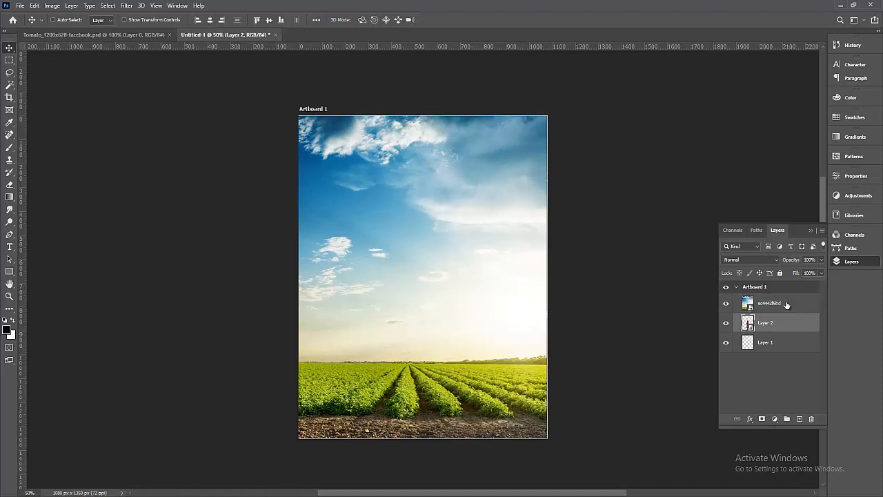
drag(789, 305, 784, 326)
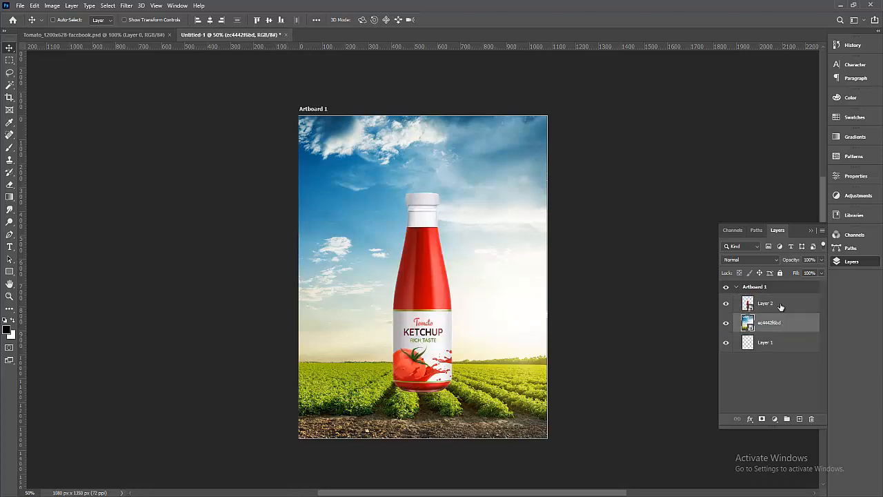
click(780, 306)
drag(420, 307, 423, 293)
key(ctrl+t)
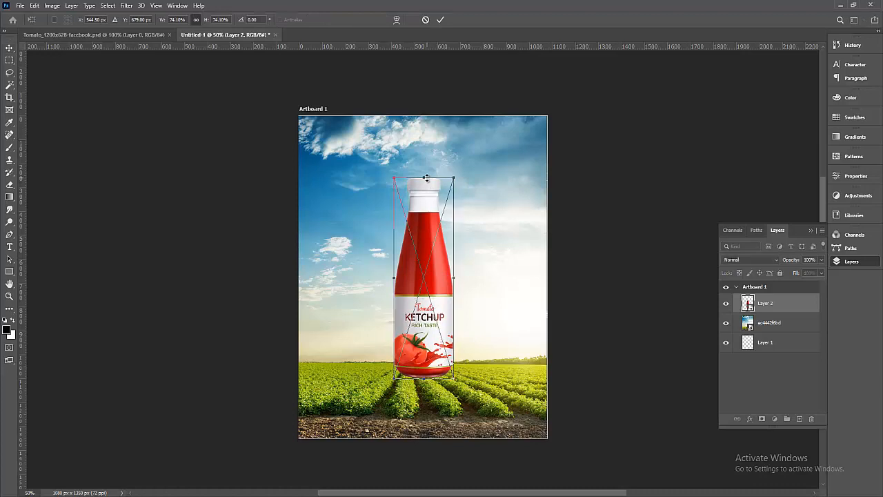
mouse_move(426, 178)
mouse_down()
mouse_move(425, 207)
mouse_move(425, 193)
mouse_up()
click(441, 20)
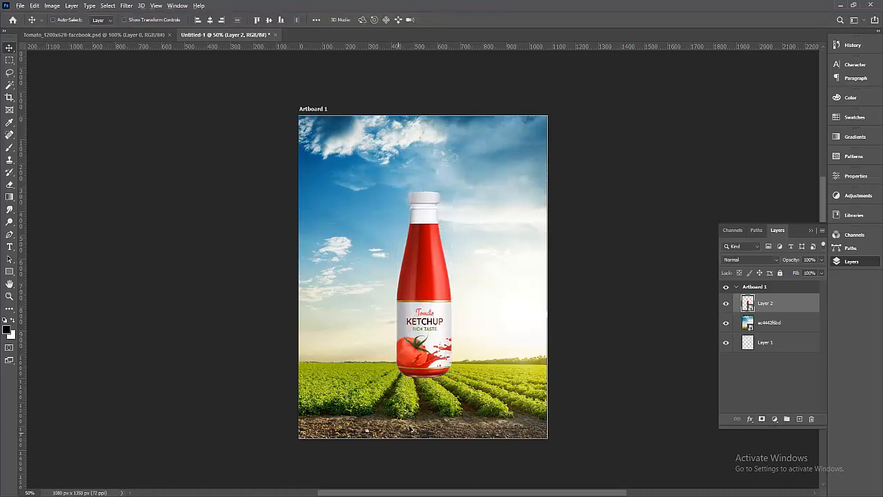
Align the layers' horizontal centers, then nudge the bottle slightly right.
shift+click(777, 350)
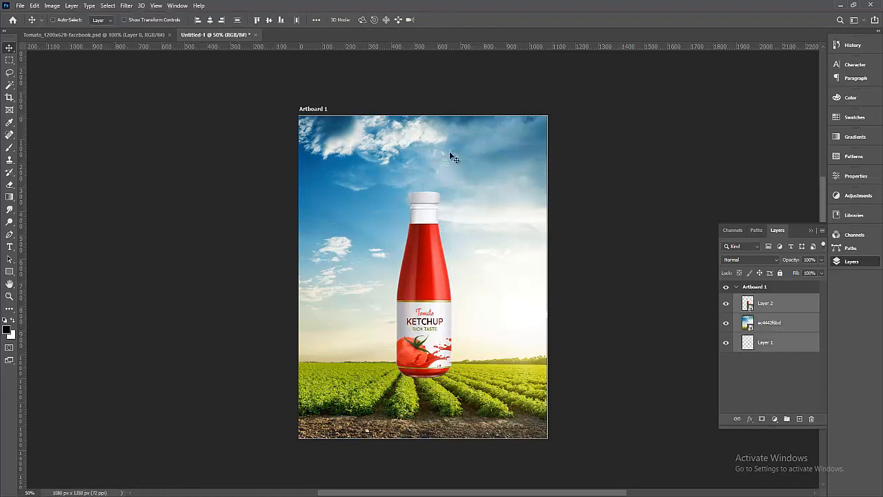
click(210, 20)
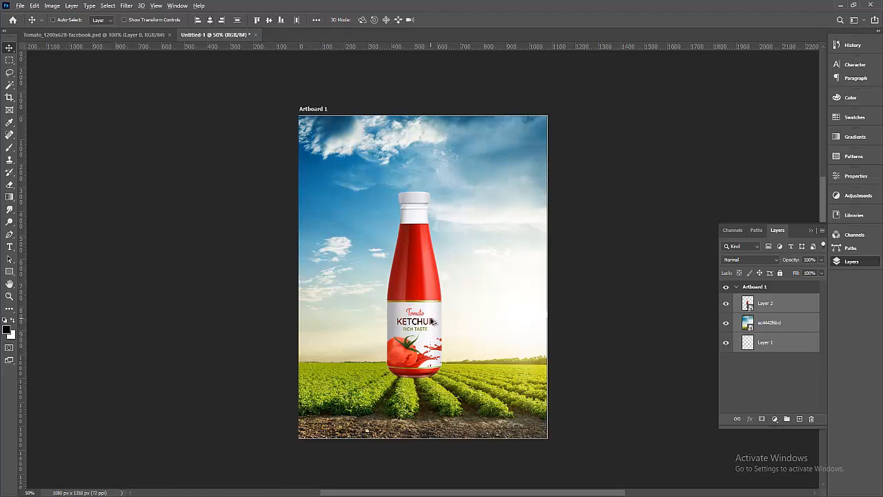
scroll(431, 321, up, 1)
click(791, 330)
click(788, 311)
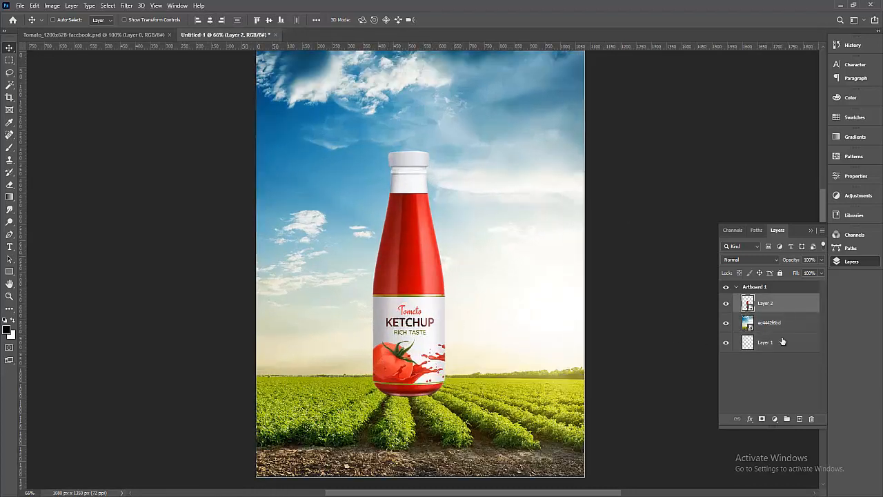
ctrl+click(783, 342)
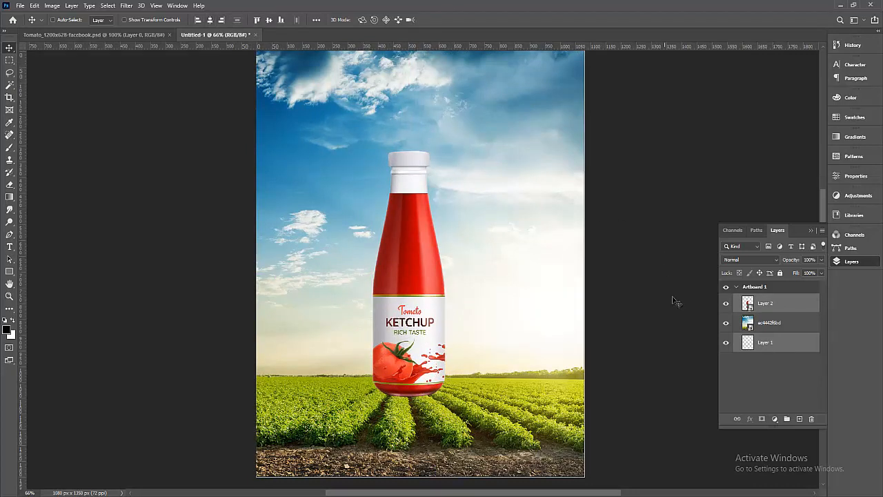
click(761, 306)
drag(415, 258, 423, 261)
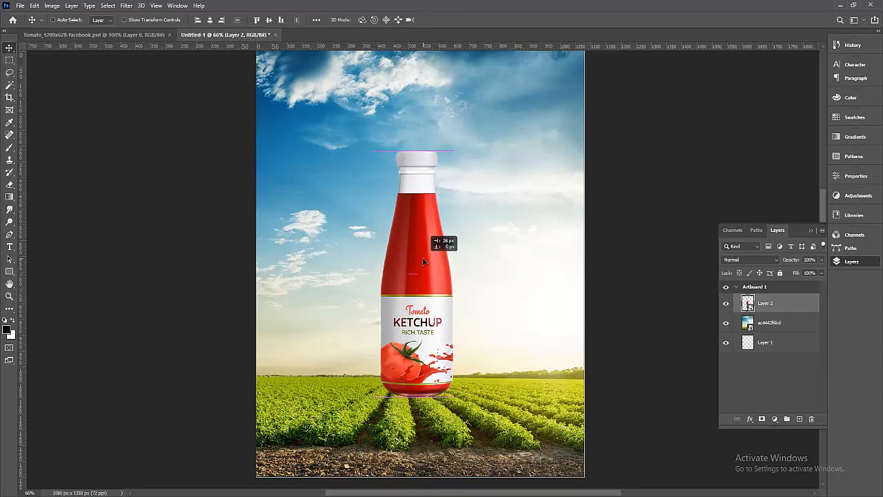
scroll(499, 260, down, 1)
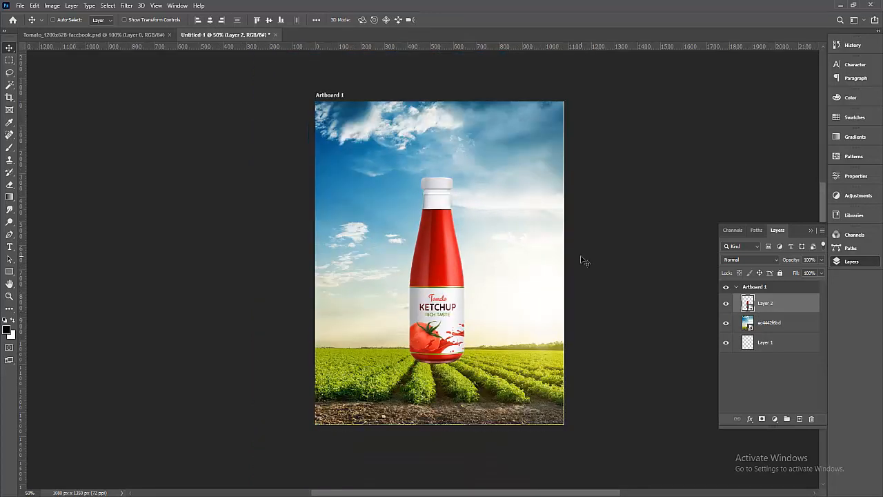
Add a layer mask to the bottle layer and pick a small grass brush.
click(763, 420)
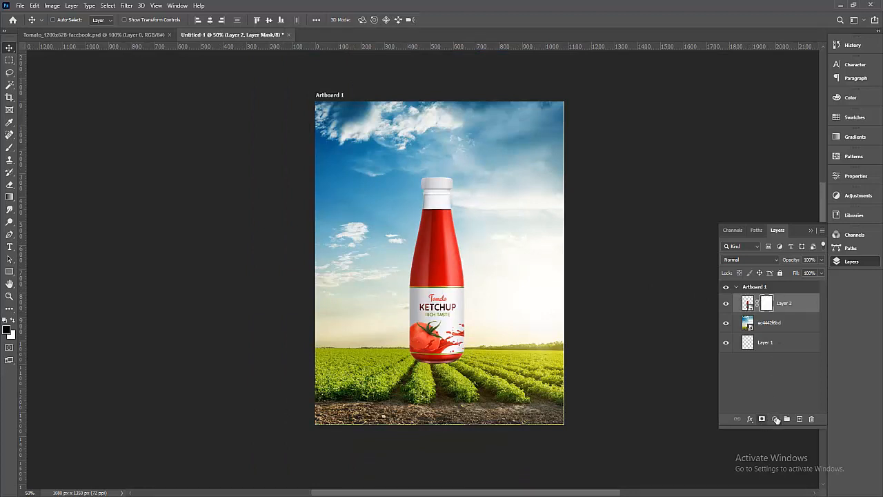
click(10, 146)
click(66, 21)
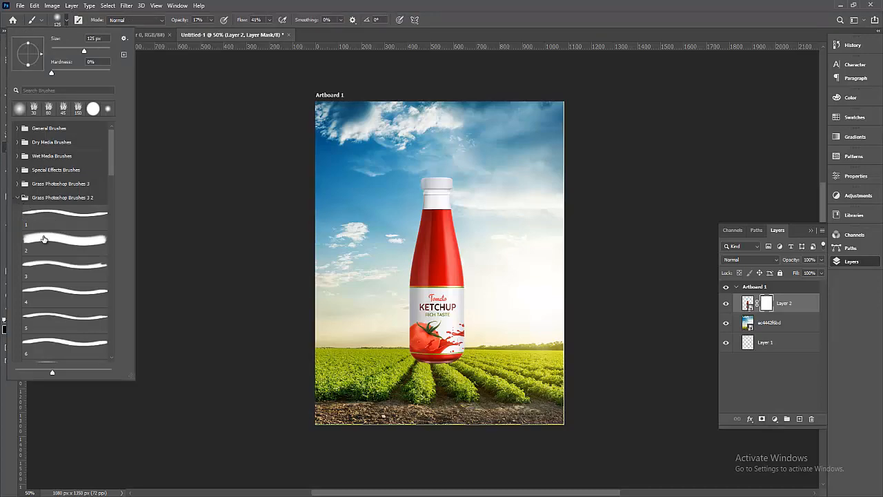
click(43, 238)
click(468, 4)
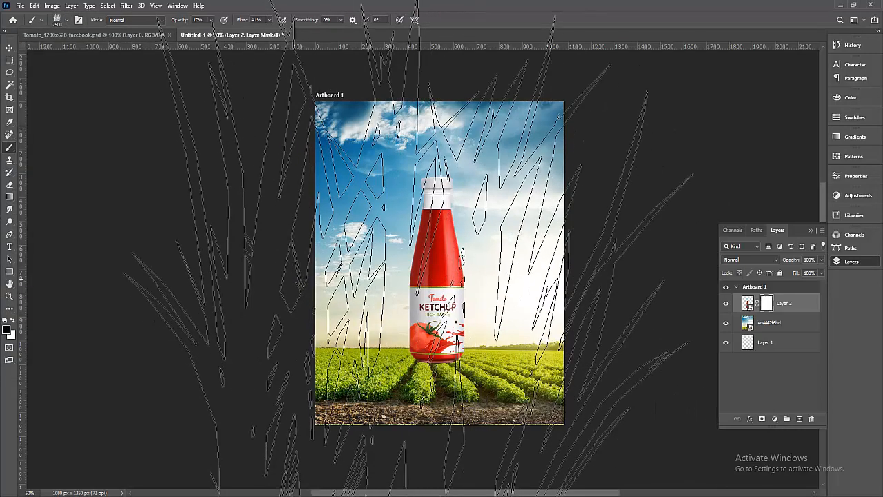
key([)
key([)
key([)
key([)
key([)
key([)
key([)
key([)
key([)
key([)
key([)
key([)
key([)
key([)
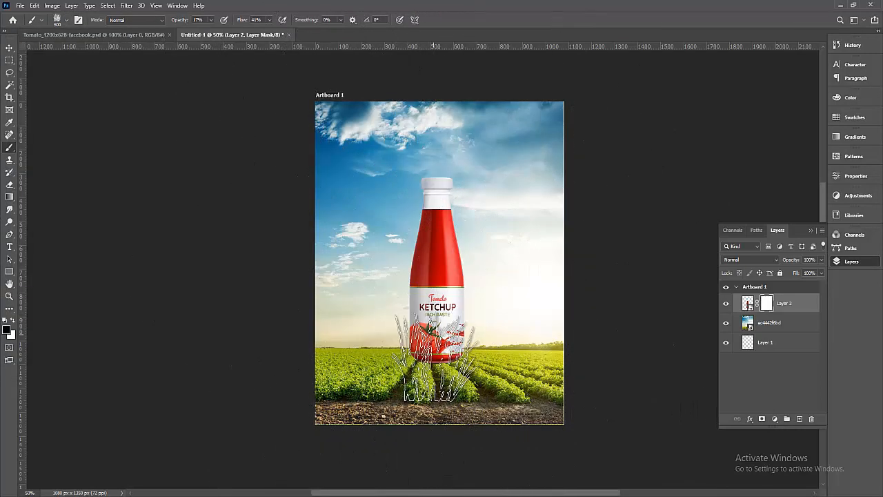
key([)
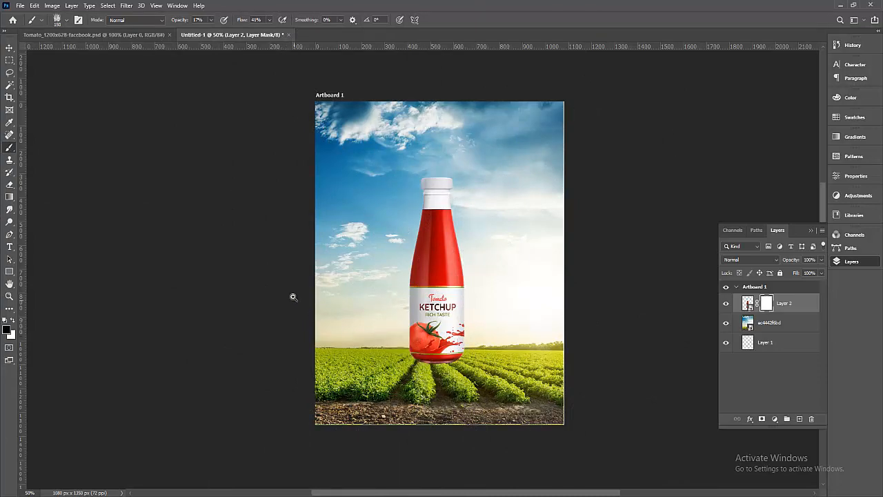
drag(293, 296, 577, 409)
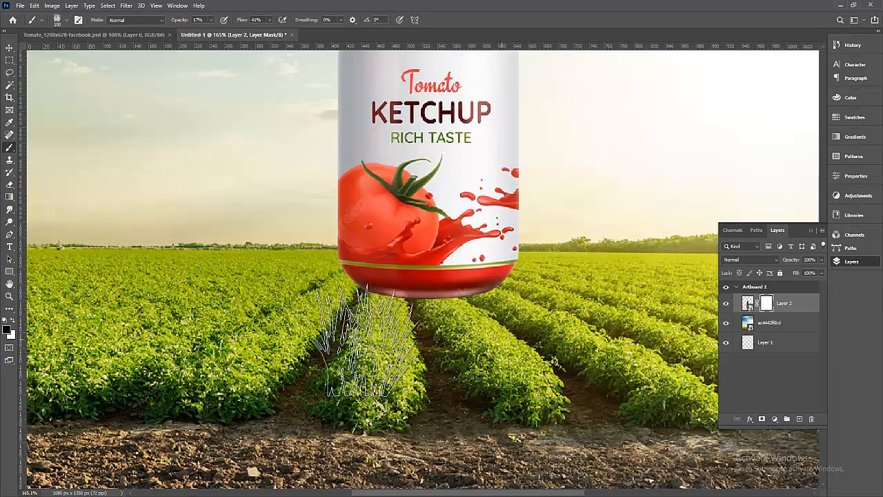
Paint black grass strokes at 55% opacity along the bottle's base on the mask.
click(8, 330)
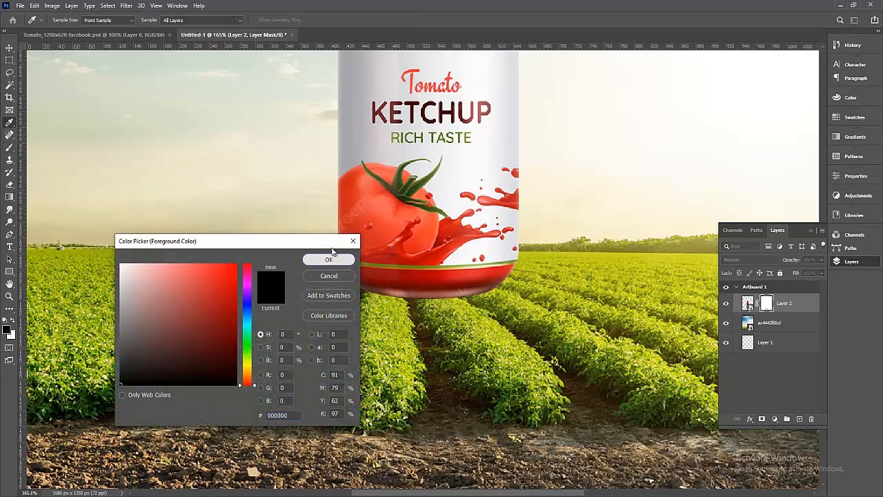
click(327, 258)
click(210, 20)
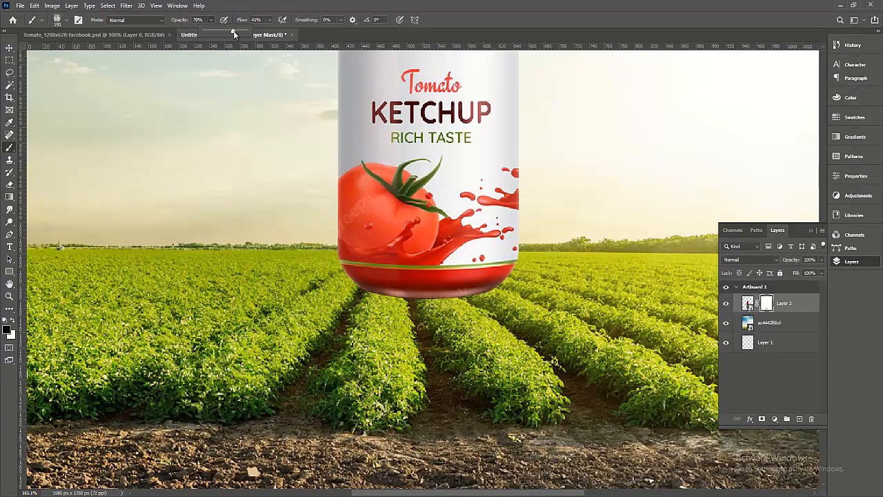
drag(236, 31, 211, 32)
mouse_move(359, 332)
mouse_down()
mouse_move(531, 318)
mouse_move(327, 331)
mouse_move(548, 320)
mouse_move(353, 347)
mouse_move(516, 331)
mouse_move(270, 328)
mouse_move(383, 328)
mouse_move(288, 316)
mouse_move(324, 315)
mouse_move(309, 302)
mouse_move(413, 336)
mouse_move(257, 318)
mouse_move(489, 315)
mouse_move(567, 297)
mouse_move(443, 343)
mouse_move(538, 304)
mouse_move(336, 346)
mouse_move(502, 317)
mouse_move(298, 311)
mouse_move(474, 317)
mouse_move(365, 324)
mouse_move(514, 317)
mouse_move(562, 305)
mouse_move(300, 337)
mouse_move(548, 316)
mouse_move(343, 336)
mouse_move(463, 328)
mouse_up()
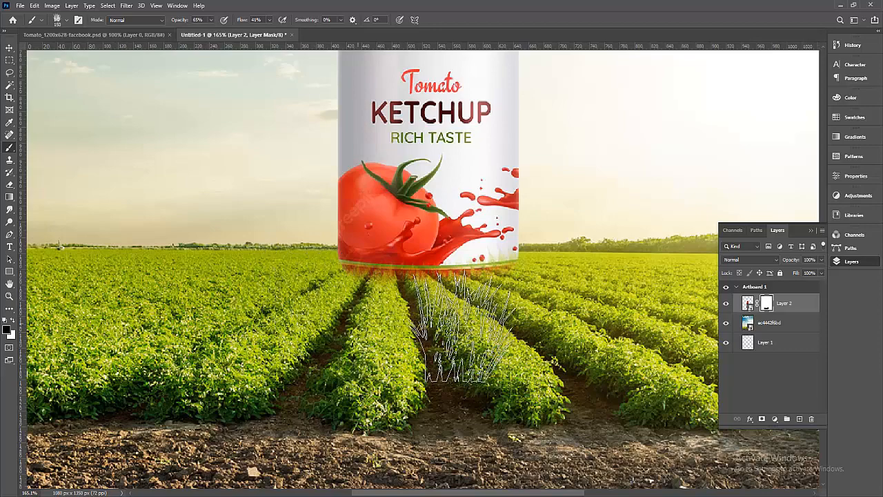
scroll(547, 356, down, 4)
drag(606, 381, 492, 401)
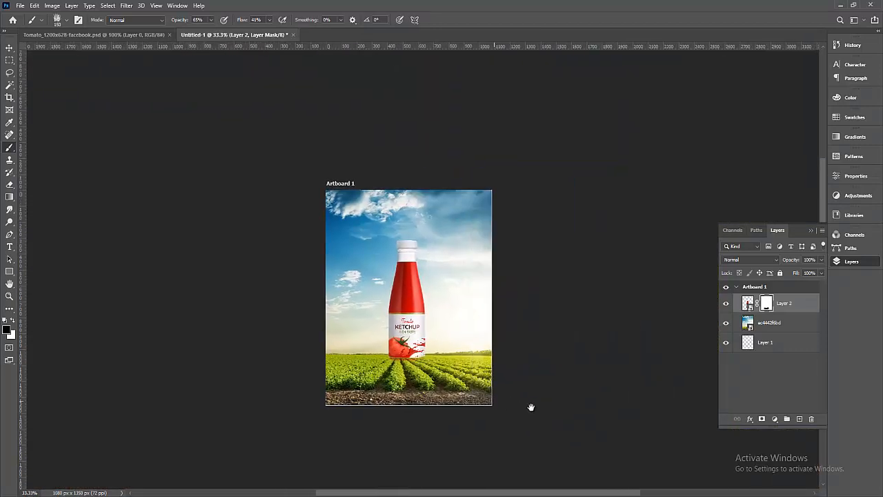
drag(567, 393, 579, 387)
click(7, 47)
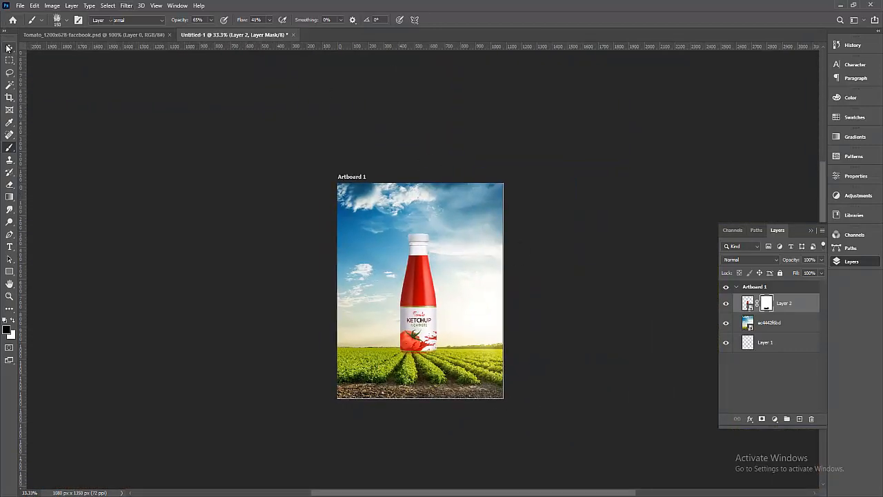
drag(304, 188, 595, 424)
alt+click(505, 300)
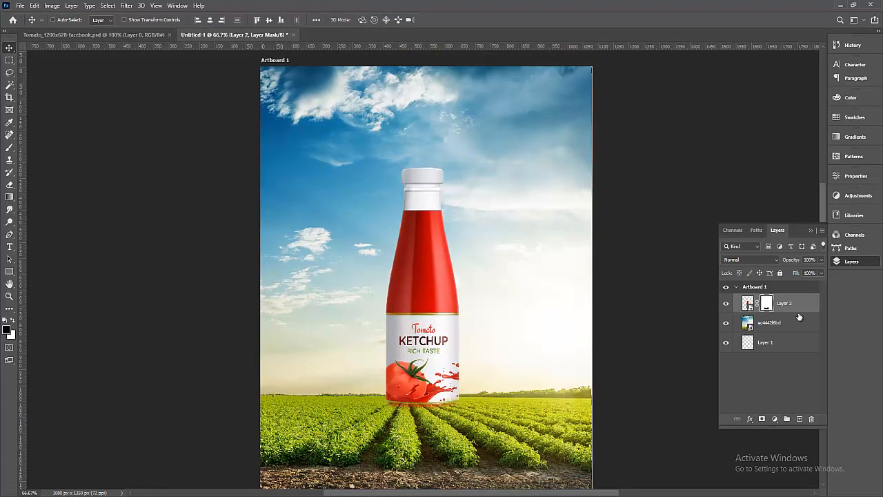
Hide the bottle and place the power-lines sunset image above the field layer.
click(748, 305)
click(726, 305)
click(783, 323)
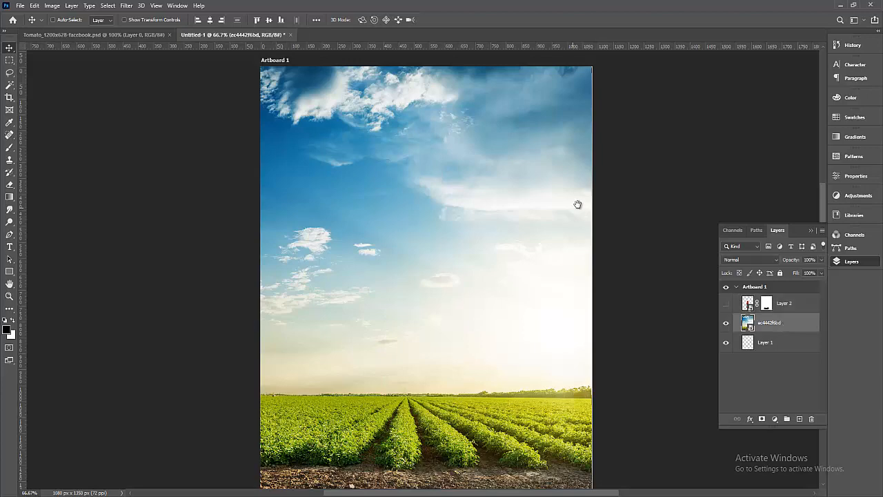
click(16, 6)
click(80, 196)
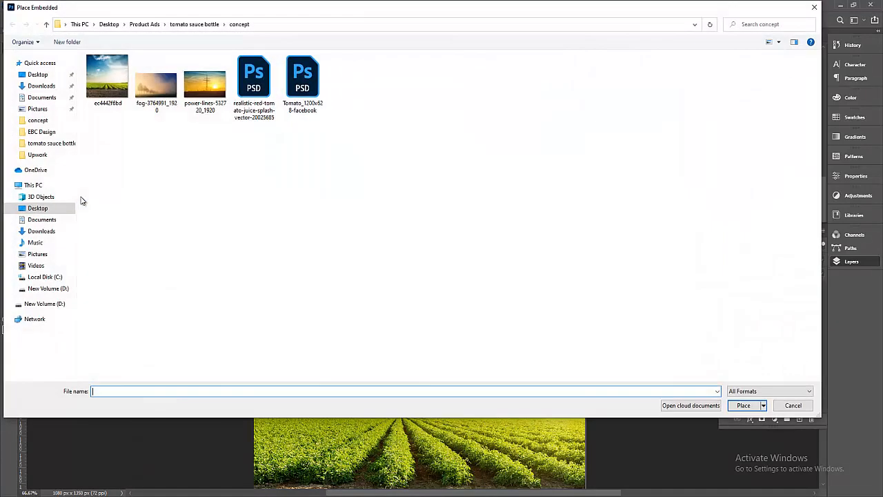
click(205, 82)
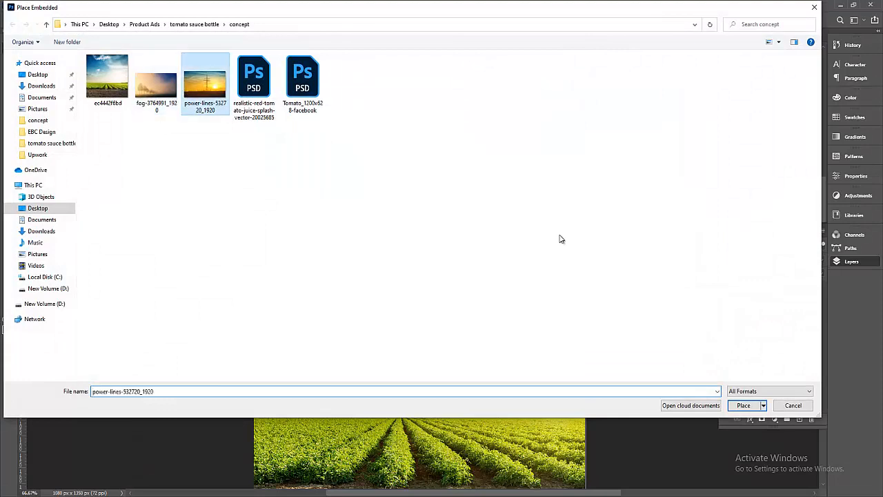
click(743, 405)
Position the sunset image lower, commit it, and show the bottle again.
drag(490, 231, 491, 304)
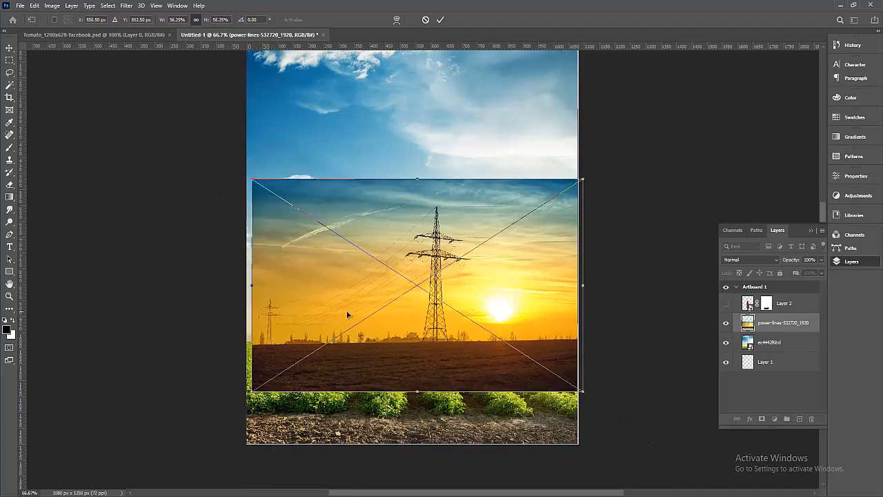
drag(252, 283, 240, 284)
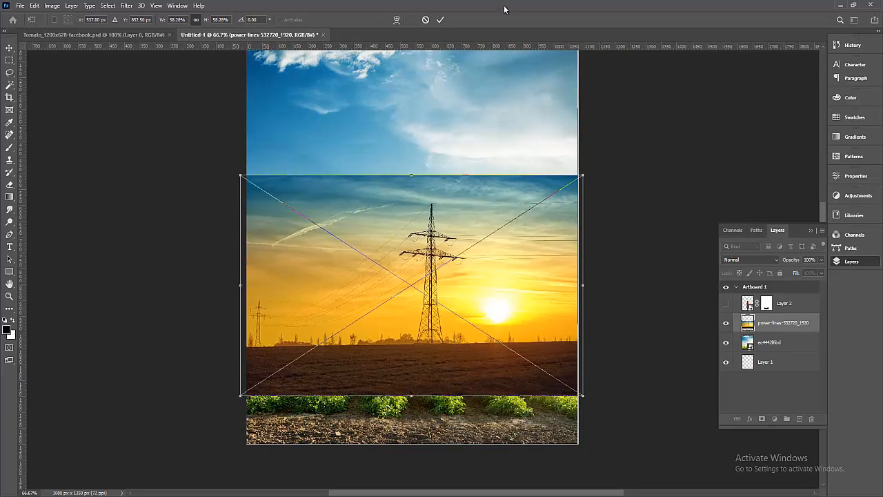
click(441, 21)
click(726, 304)
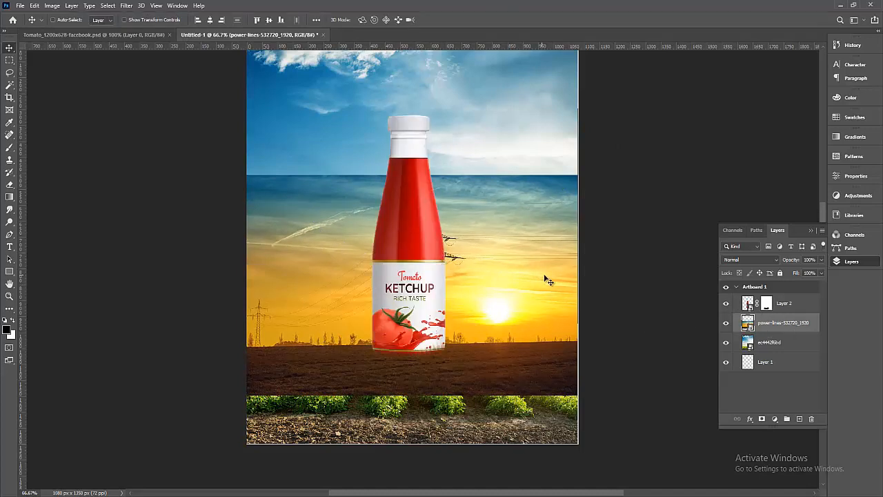
mouse_move(556, 280)
mouse_down()
mouse_move(498, 274)
mouse_move(551, 271)
mouse_move(559, 281)
mouse_up()
Rescale the sunset image to 91.62% so it covers the sky and field.
key(ctrl+t)
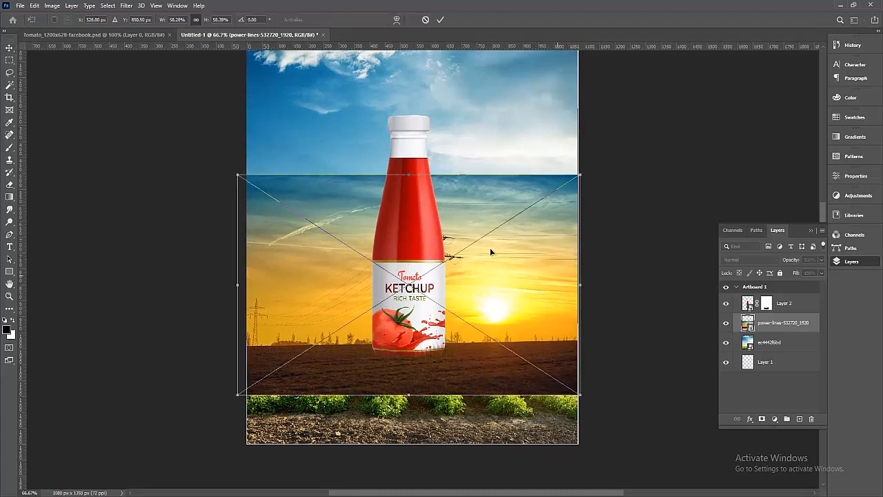
scroll(447, 223, down, 1)
drag(417, 181, 424, 131)
drag(456, 198, 445, 234)
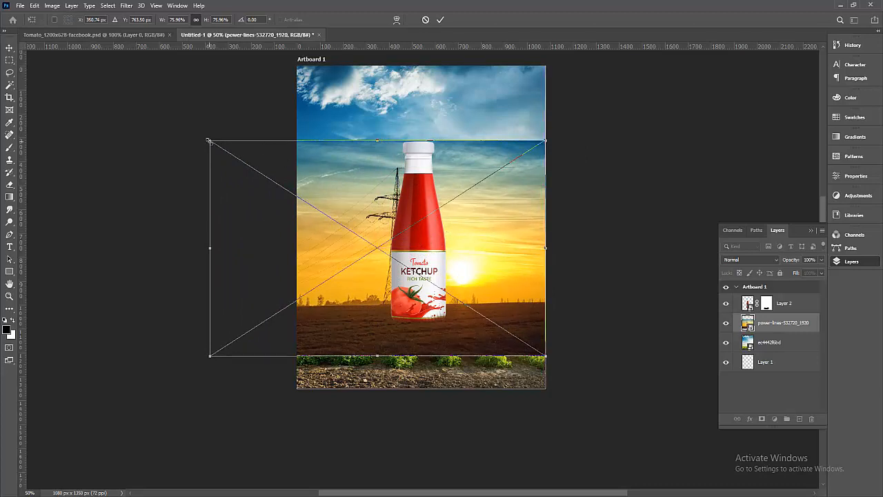
drag(209, 141, 248, 165)
drag(324, 196, 366, 219)
drag(249, 175, 133, 121)
drag(448, 201, 476, 214)
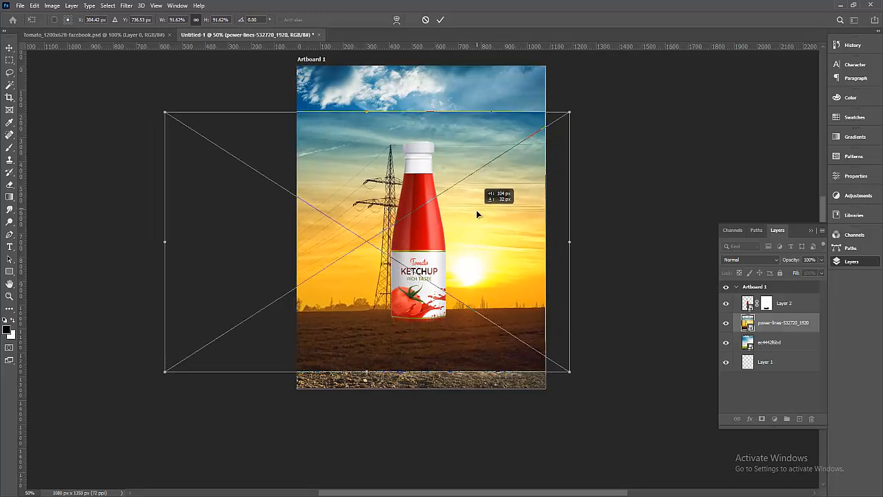
click(439, 20)
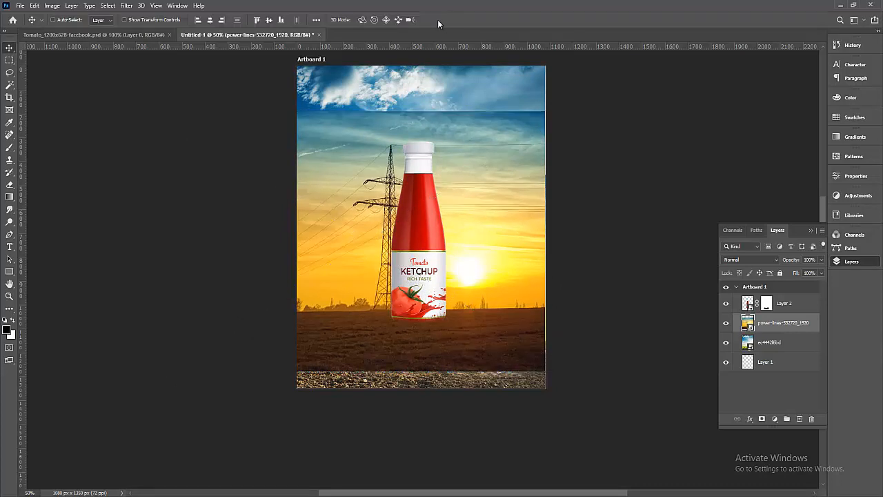
click(725, 322)
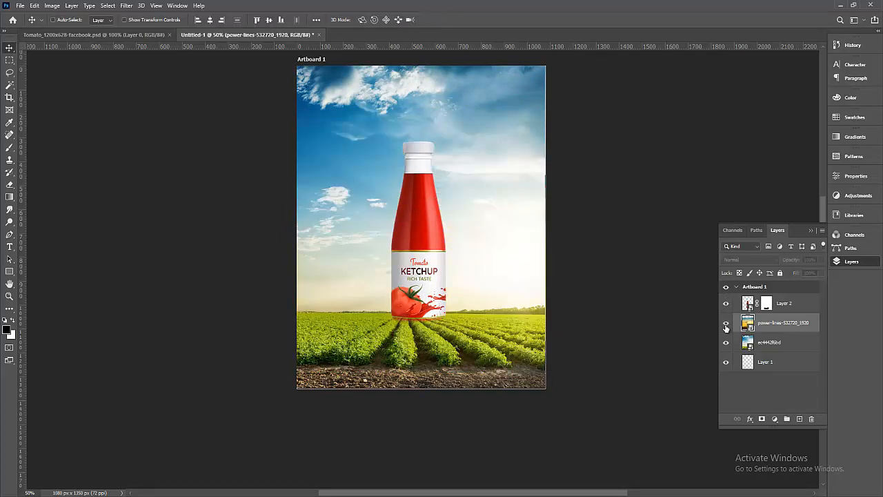
click(726, 324)
drag(630, 271, 636, 308)
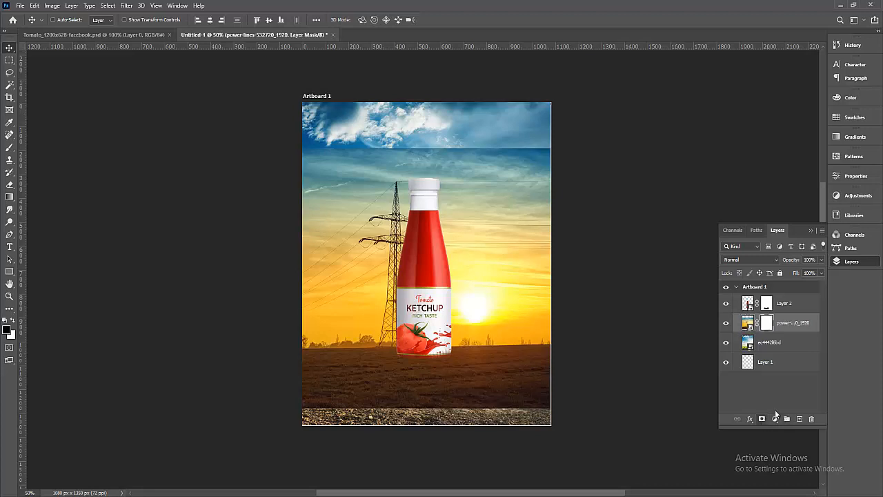
Paint the sunset mask black with a large soft round brush to reveal the crop field.
click(9, 148)
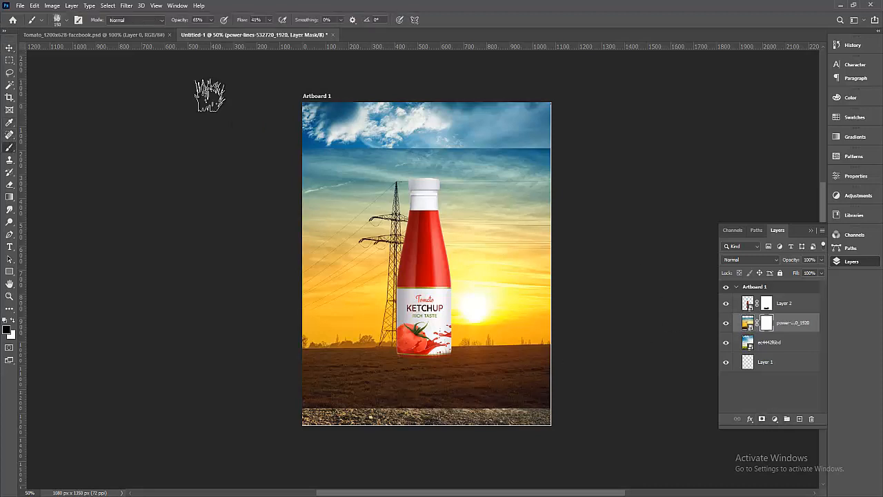
click(64, 21)
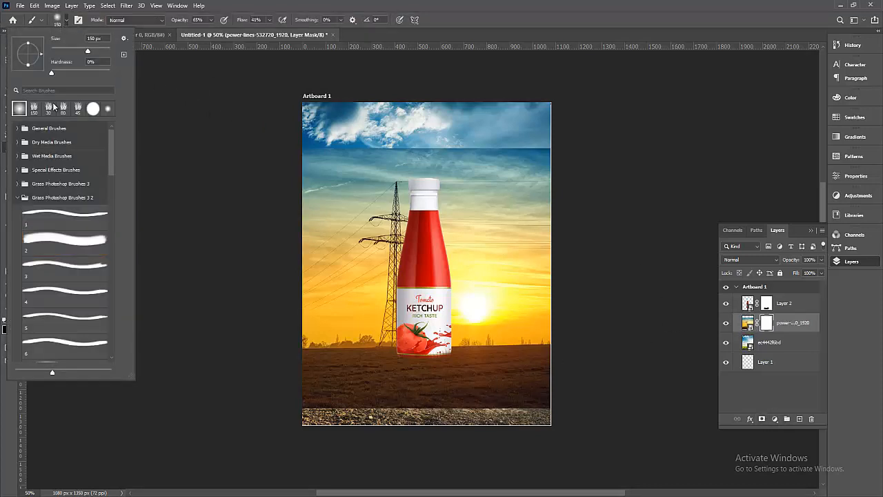
click(595, 9)
key(x)
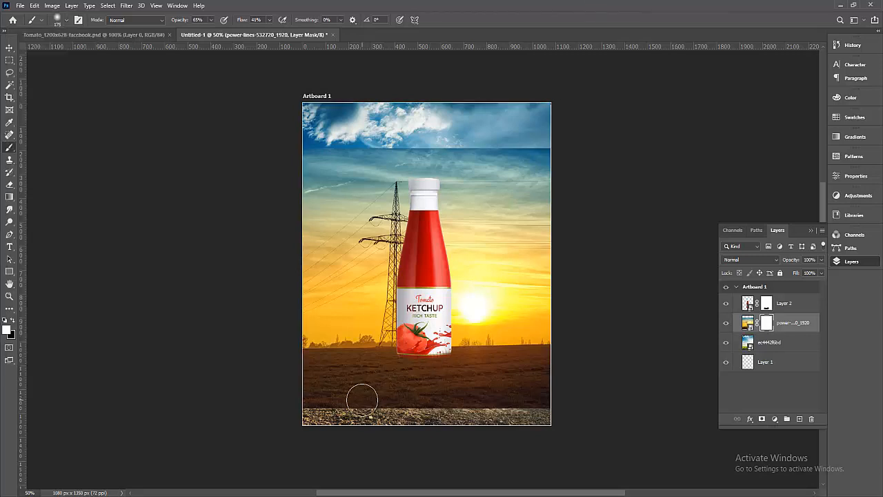
key(bracketright)
key(bracketright)
key(bracketright)
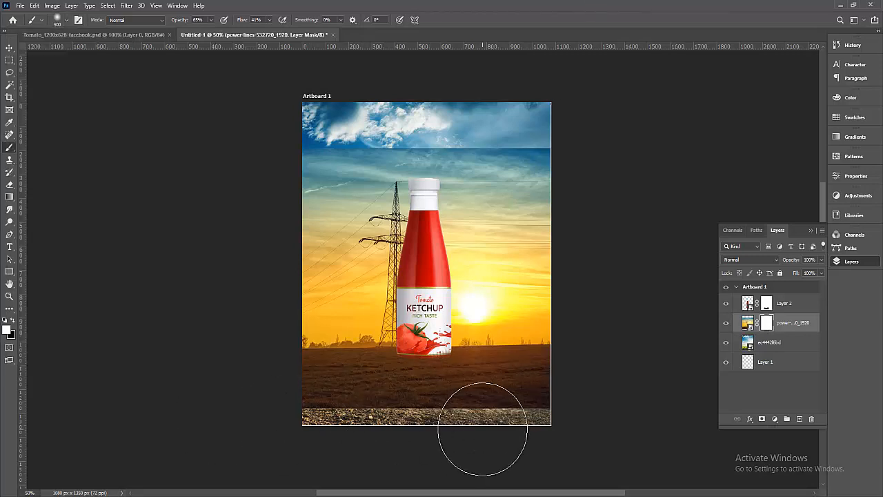
click(7, 332)
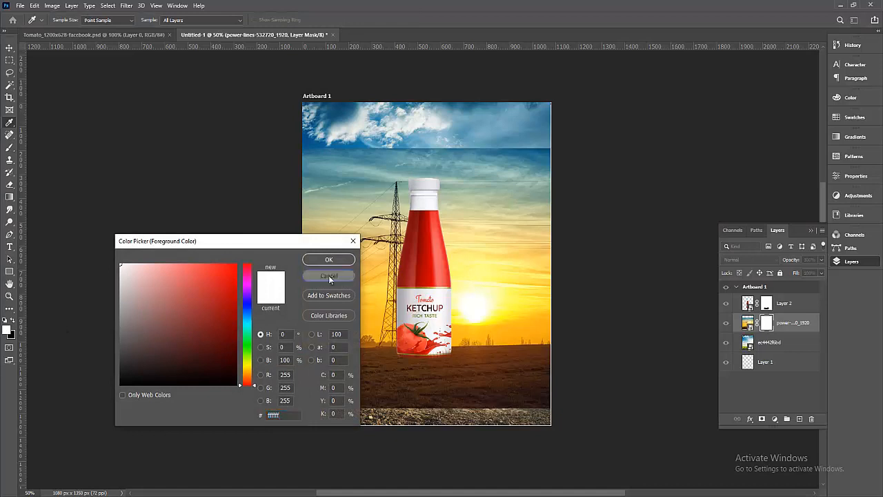
click(328, 276)
mouse_move(268, 418)
mouse_down()
mouse_move(565, 411)
mouse_move(319, 412)
mouse_move(350, 398)
mouse_move(392, 398)
mouse_move(284, 403)
mouse_move(598, 405)
mouse_up()
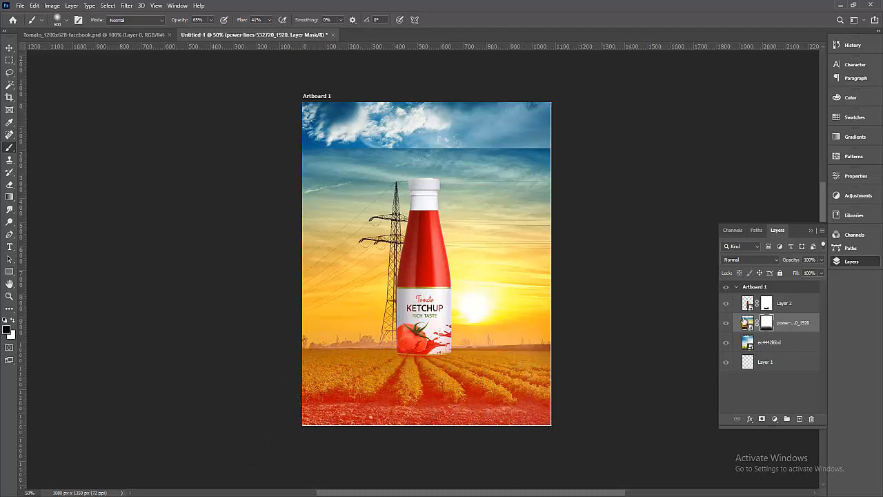
click(726, 323)
click(727, 324)
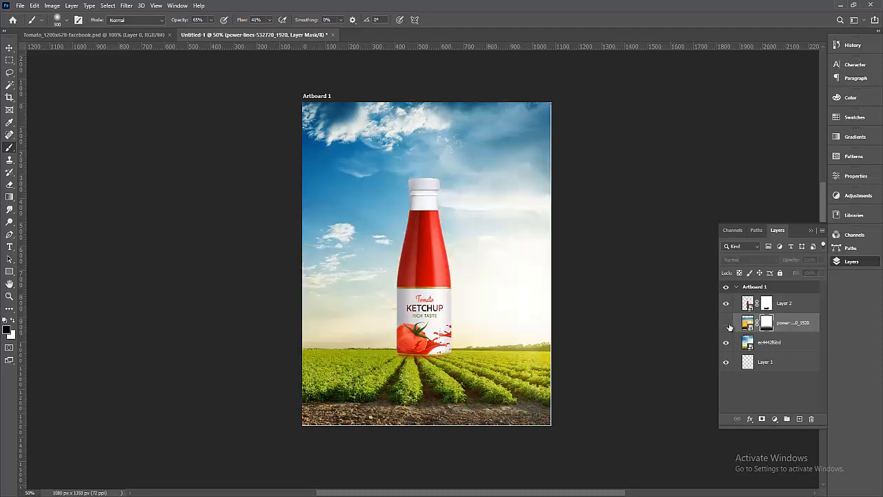
click(727, 322)
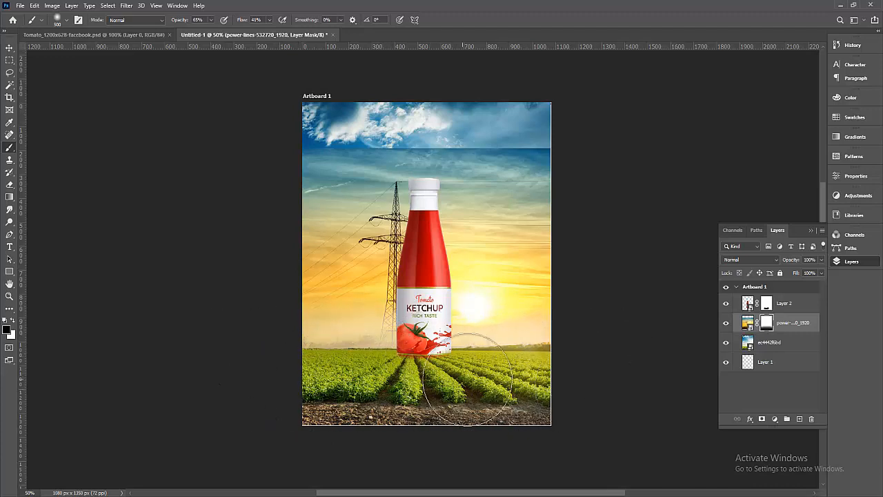
Paint white along the horizon to restore the sunset glow on both sides of the bottle.
key(x)
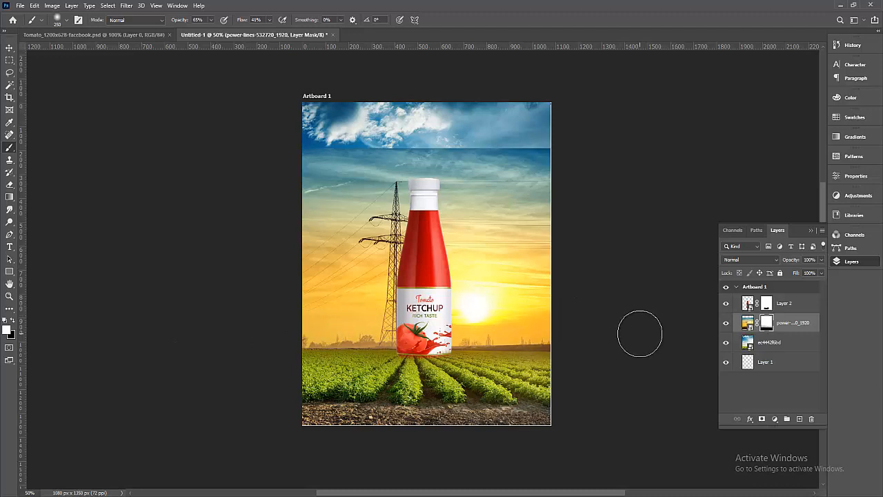
drag(583, 366, 474, 373)
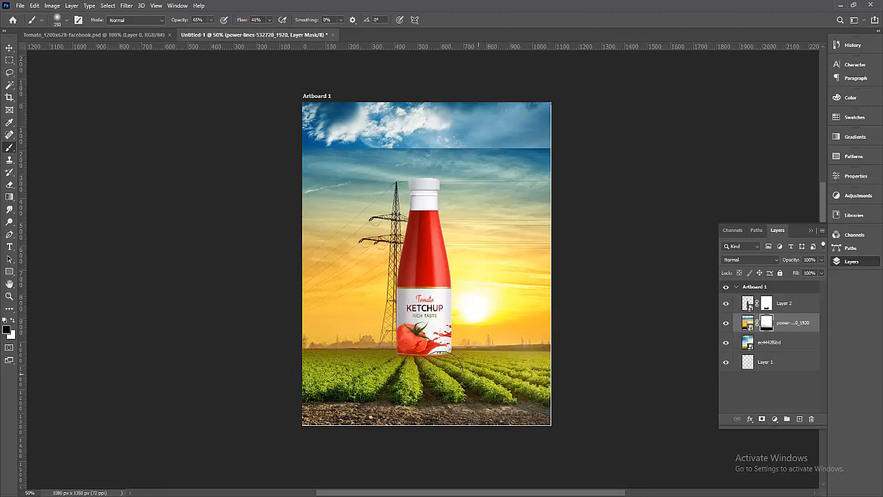
drag(331, 368, 251, 364)
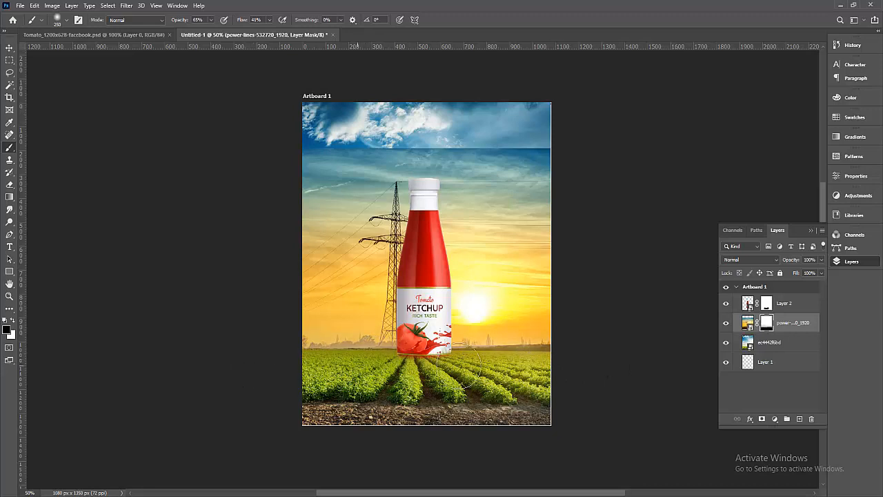
drag(460, 364, 697, 366)
alt+click(638, 399)
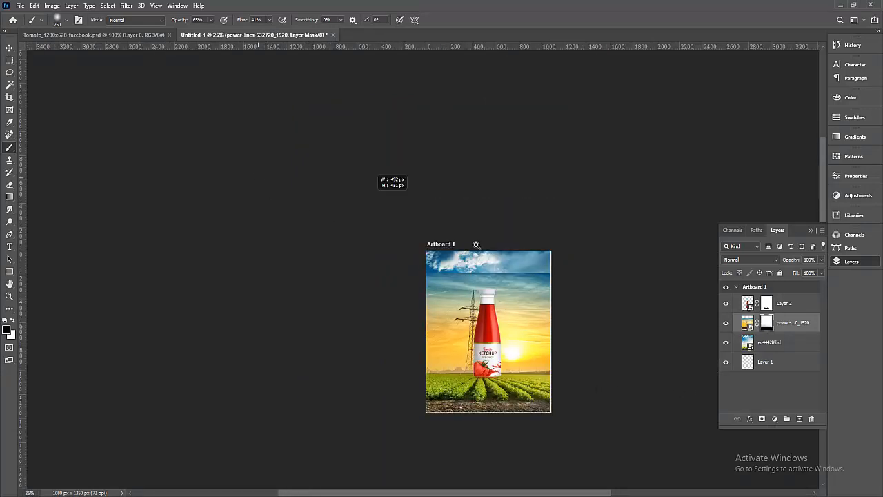
drag(476, 245, 691, 390)
Soften the sky seam on the power-lines mask at 23% then 11% flow with a 500 px brush.
drag(573, 154, 528, 259)
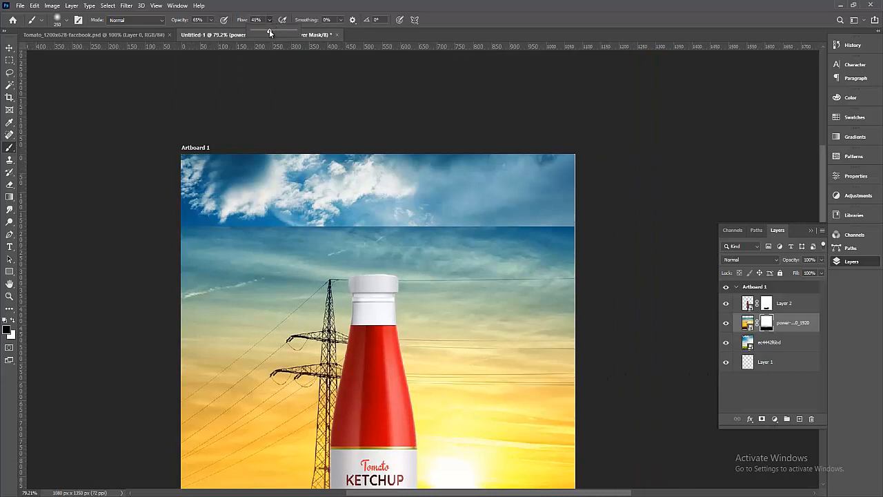
drag(262, 30, 261, 31)
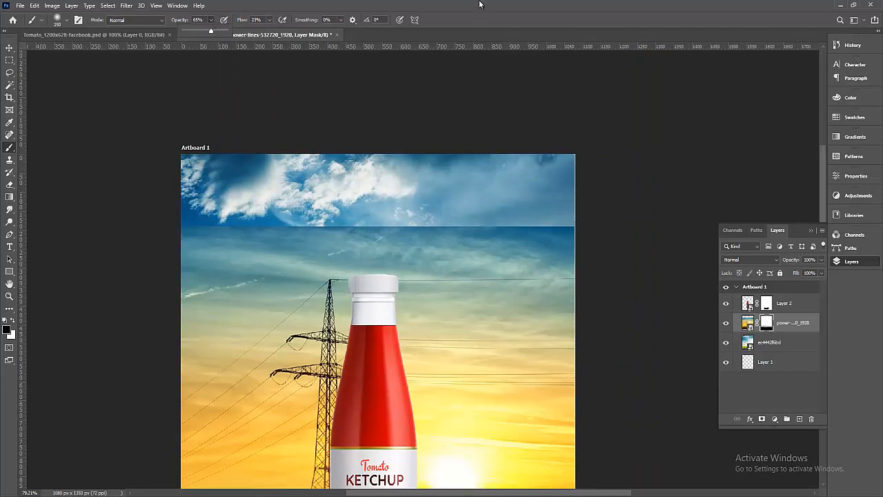
mouse_move(370, 205)
mouse_down()
mouse_move(173, 215)
mouse_move(470, 210)
mouse_move(532, 221)
mouse_move(615, 213)
mouse_move(542, 227)
mouse_move(414, 213)
mouse_move(562, 220)
mouse_move(484, 221)
mouse_up()
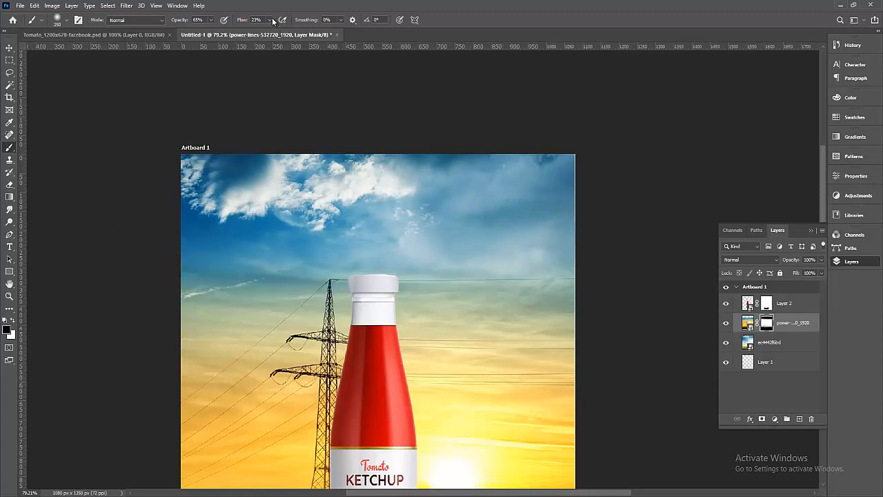
drag(265, 31, 264, 30)
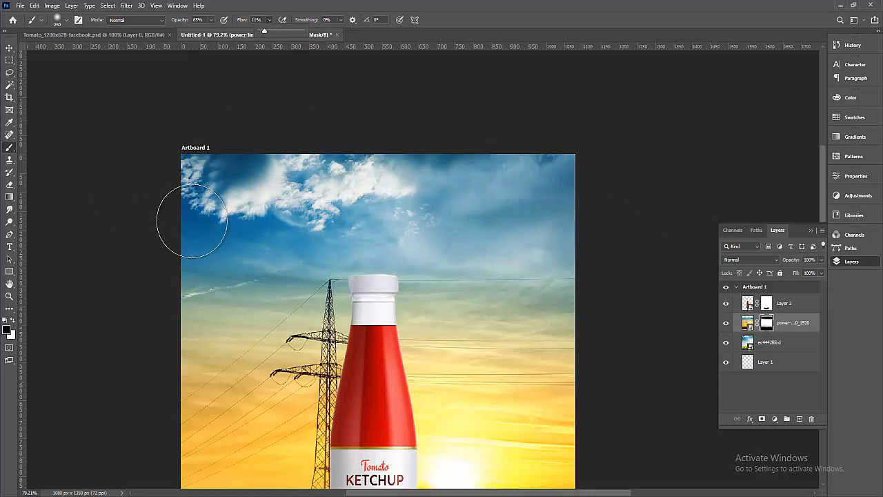
key(bracketright)
key(bracketright)
key(bracketright)
mouse_move(205, 253)
mouse_down()
mouse_move(171, 244)
mouse_move(320, 230)
mouse_move(130, 261)
mouse_move(376, 225)
mouse_move(584, 224)
mouse_move(181, 225)
mouse_up()
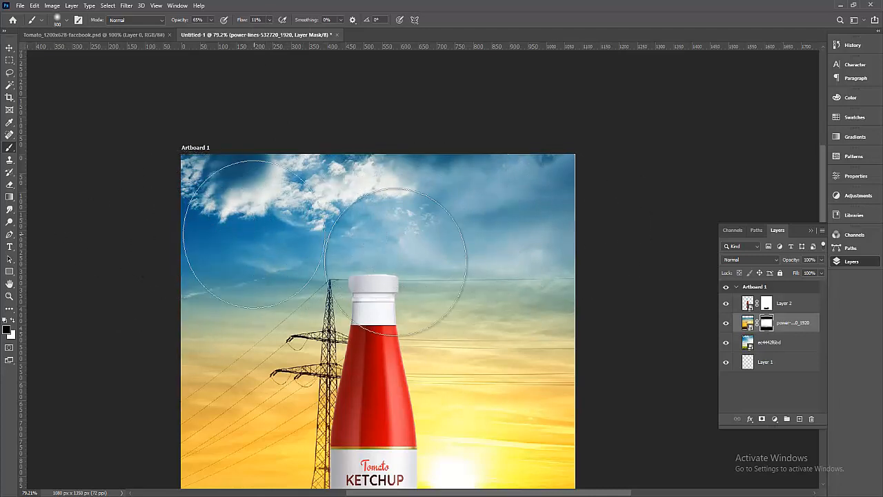
Reframe the whole artboard in view and reselect the power-lines layer.
scroll(496, 296, down, 2)
alt+click(496, 296)
alt+click(496, 296)
drag(554, 324, 532, 280)
drag(270, 194, 583, 364)
scroll(537, 363, down, 3)
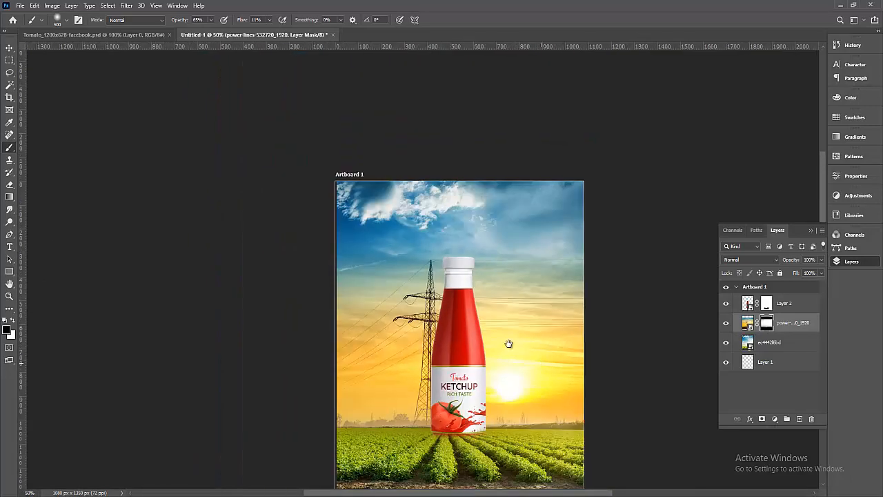
drag(488, 321, 483, 333)
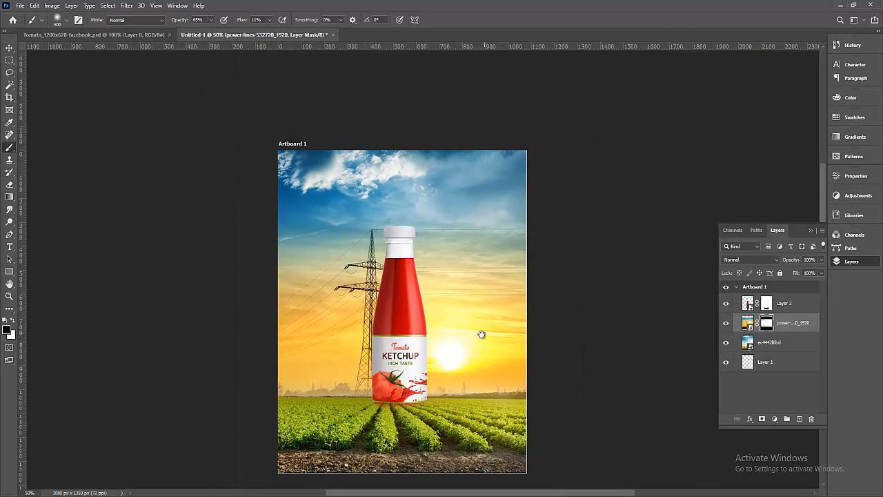
alt+click(482, 334)
alt+click(482, 333)
drag(566, 448, 569, 448)
mouse_move(624, 347)
mouse_down()
mouse_move(608, 366)
mouse_move(603, 334)
mouse_up()
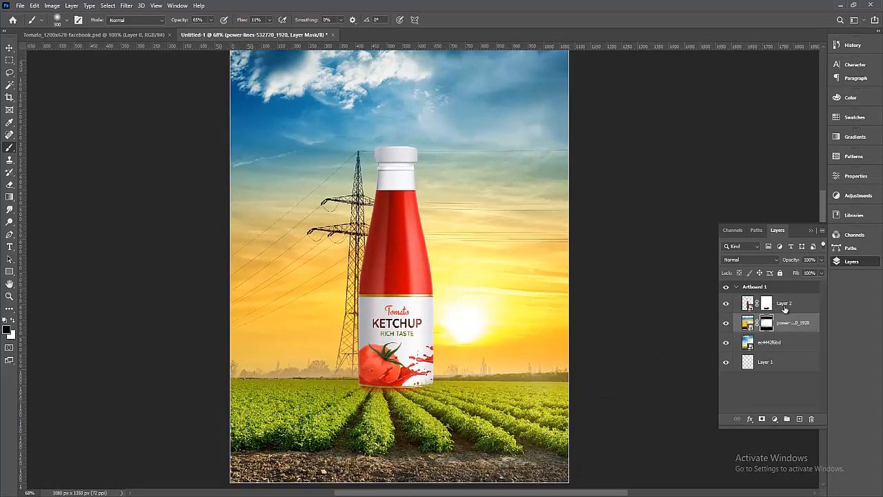
click(784, 309)
click(780, 330)
drag(611, 228, 610, 303)
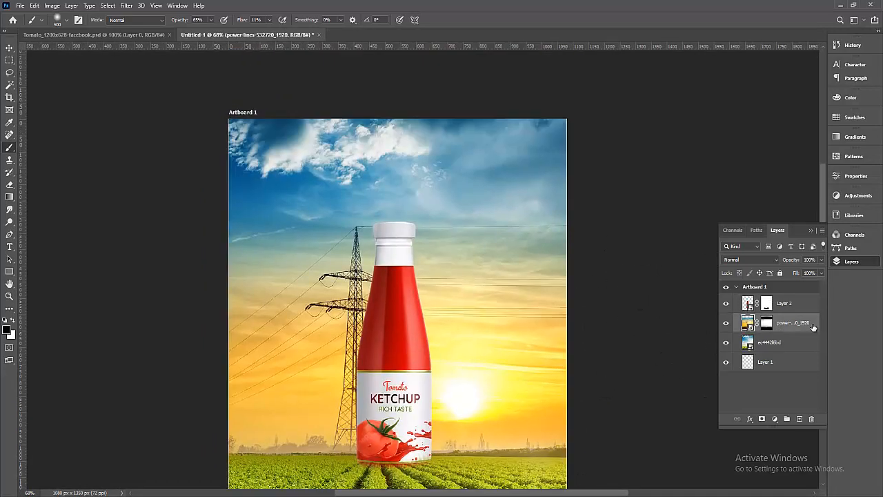
click(20, 6)
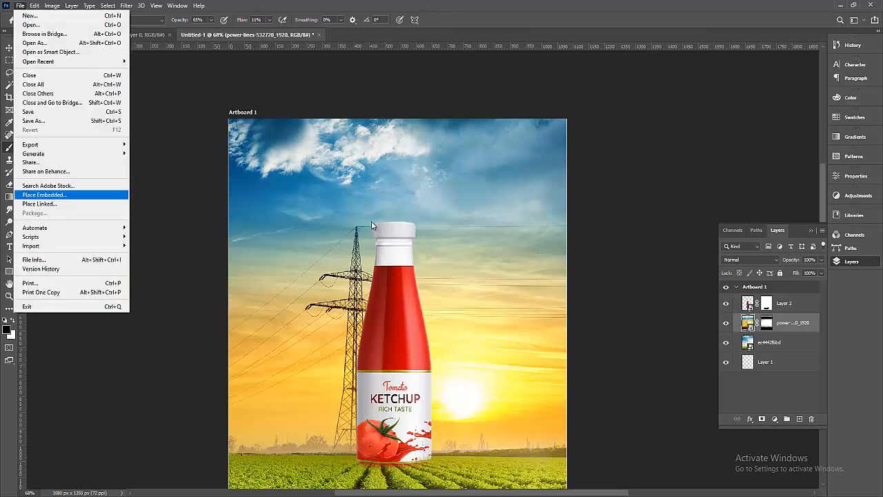
Place the fog-3764991_1920 photo as an embedded layer.
click(806, 325)
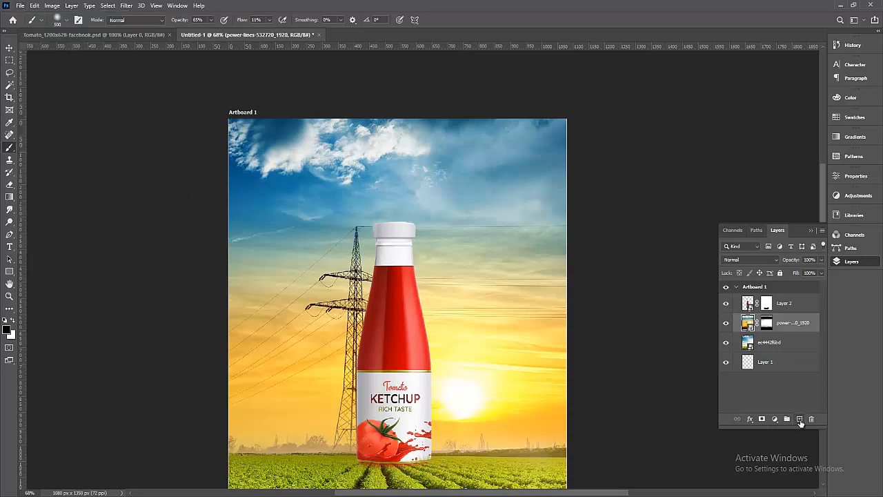
click(20, 5)
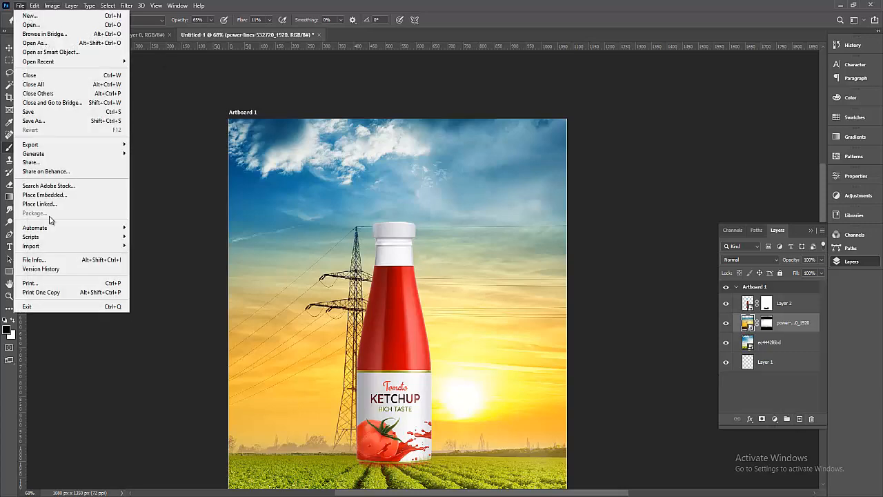
click(69, 195)
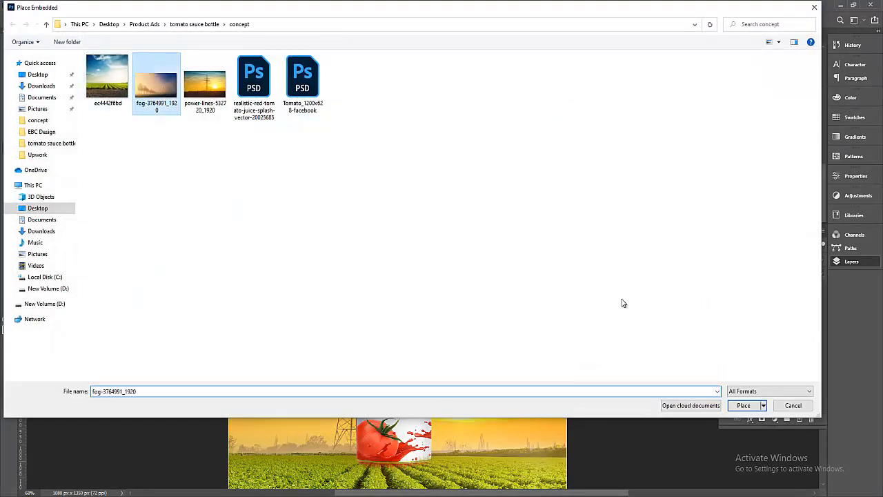
click(743, 405)
Enlarge the fog image to about 96%, flip it horizontally, and position it over the sky.
drag(490, 262, 489, 177)
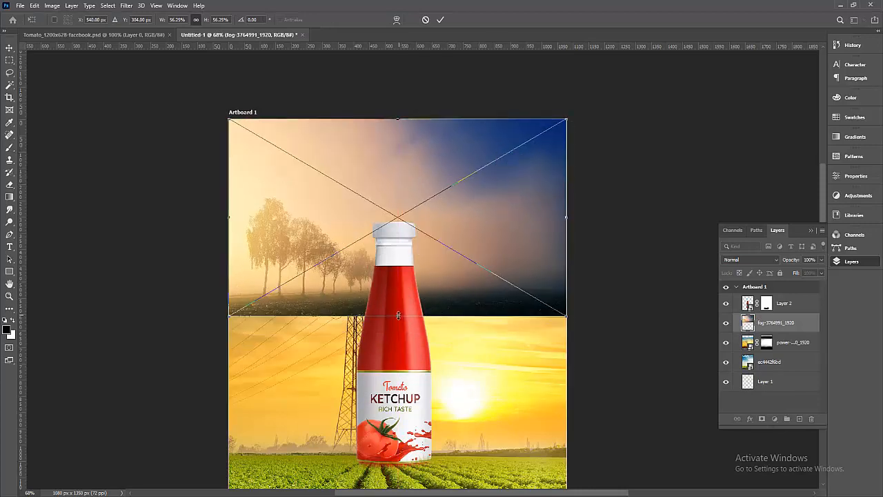
drag(398, 315, 399, 454)
drag(534, 255, 550, 238)
right_click(414, 196)
click(441, 343)
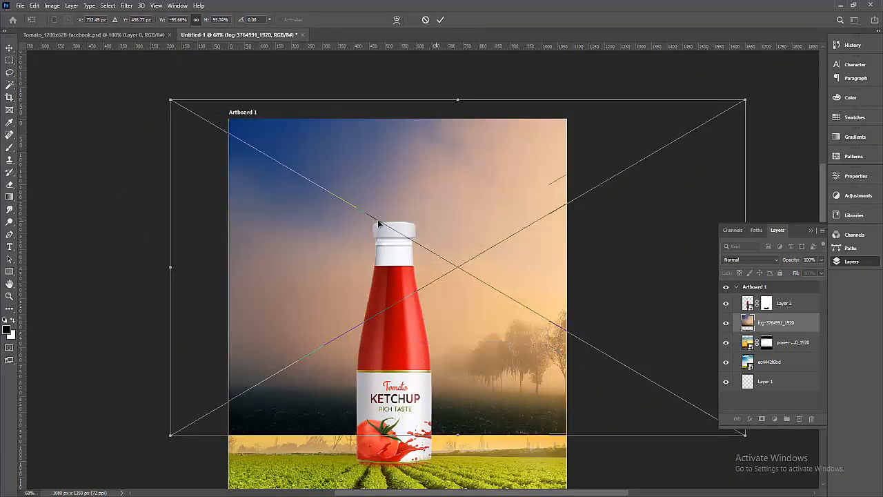
mouse_move(378, 223)
mouse_down()
mouse_move(74, 227)
mouse_move(348, 226)
mouse_move(349, 204)
mouse_up()
click(440, 19)
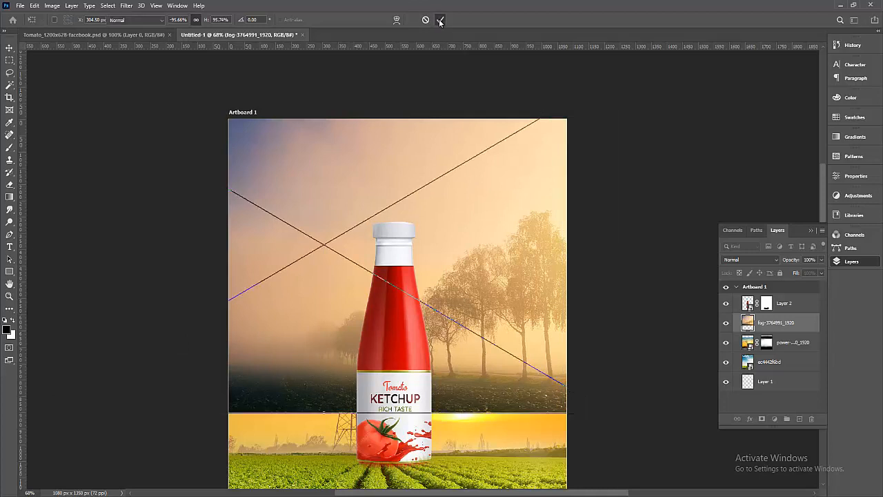
key(b)
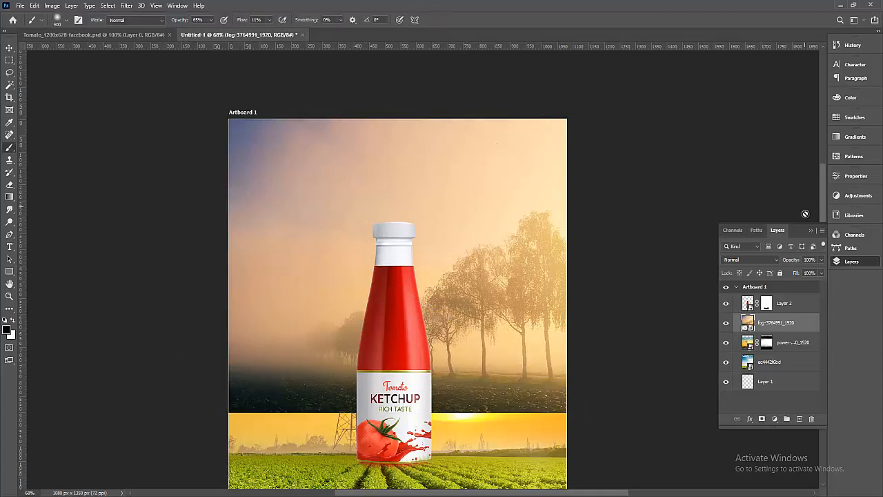
Black-mask the fog, revealing it over the upper-right sky and hiding it at the right edge and upper left.
alt+click(762, 419)
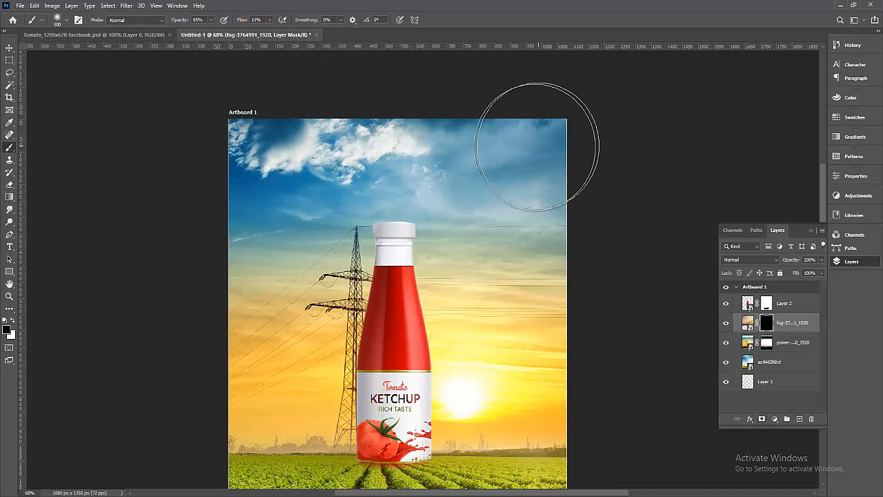
key(x)
mouse_move(492, 145)
mouse_down()
mouse_move(203, 141)
mouse_move(604, 141)
mouse_move(211, 134)
mouse_move(265, 163)
mouse_move(214, 202)
mouse_move(297, 195)
mouse_move(271, 211)
mouse_move(438, 172)
mouse_move(599, 188)
mouse_move(173, 195)
mouse_move(372, 189)
mouse_move(110, 234)
mouse_move(402, 197)
mouse_move(140, 239)
mouse_move(636, 187)
mouse_move(528, 202)
mouse_move(528, 151)
mouse_move(313, 127)
mouse_move(165, 127)
mouse_move(288, 134)
mouse_move(228, 216)
mouse_move(225, 257)
mouse_move(484, 159)
mouse_move(146, 139)
mouse_move(649, 135)
mouse_move(528, 129)
mouse_move(549, 214)
mouse_move(526, 238)
mouse_move(512, 216)
mouse_move(520, 194)
mouse_move(267, 121)
mouse_move(453, 218)
mouse_up()
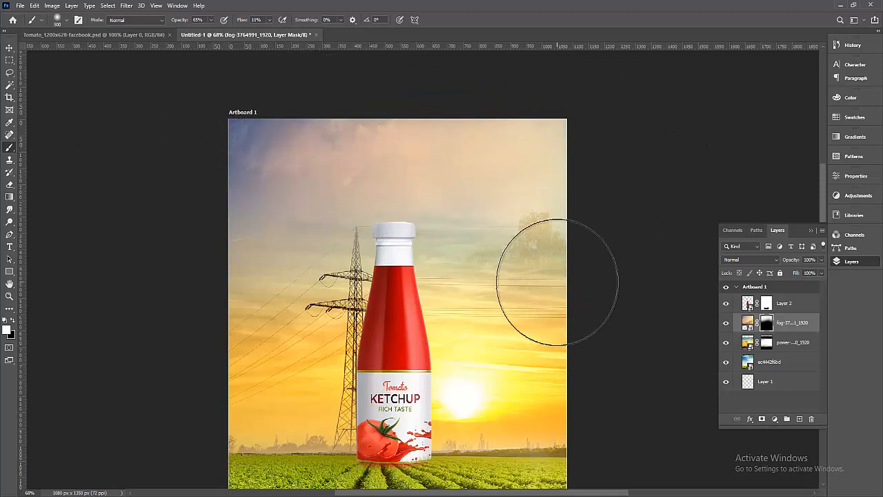
key(x)
mouse_move(579, 235)
mouse_down()
mouse_move(543, 247)
mouse_move(558, 247)
mouse_move(545, 228)
mouse_up()
mouse_move(306, 145)
mouse_down()
mouse_move(204, 136)
mouse_move(196, 236)
mouse_move(227, 159)
mouse_move(281, 115)
mouse_up()
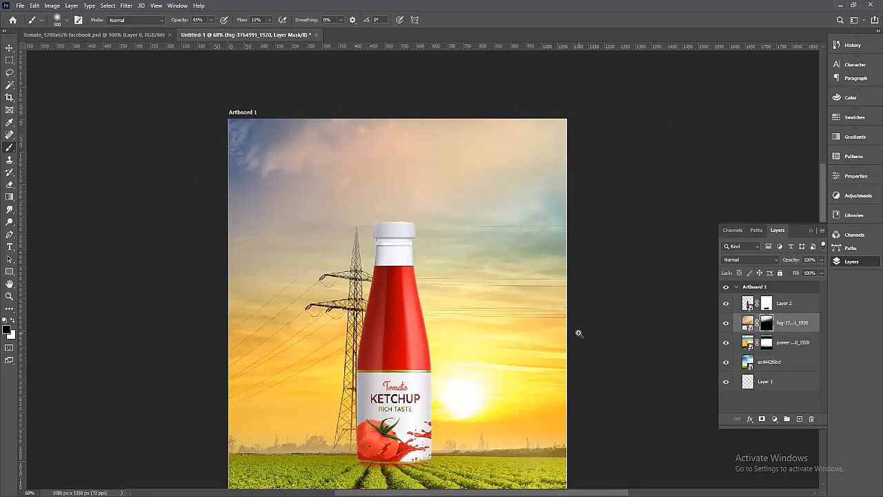
Add a new empty Layer 3 above the fog layer.
scroll(577, 331, down, 2)
drag(620, 244, 611, 276)
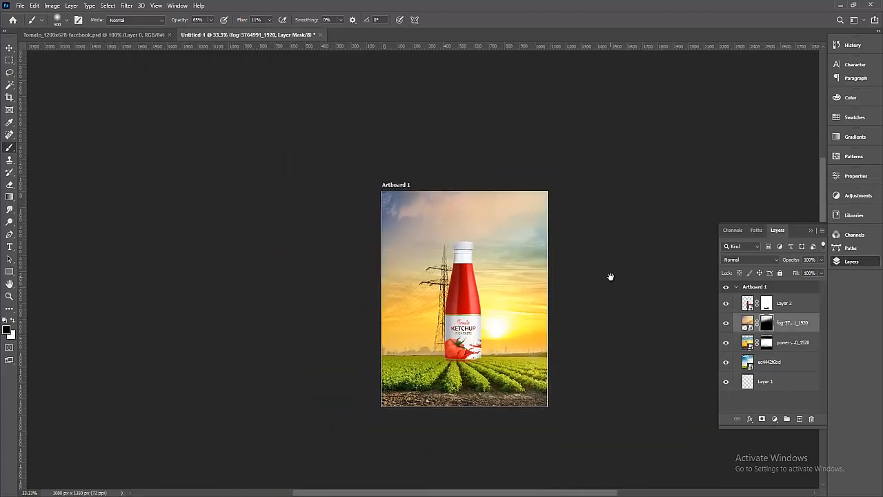
click(799, 419)
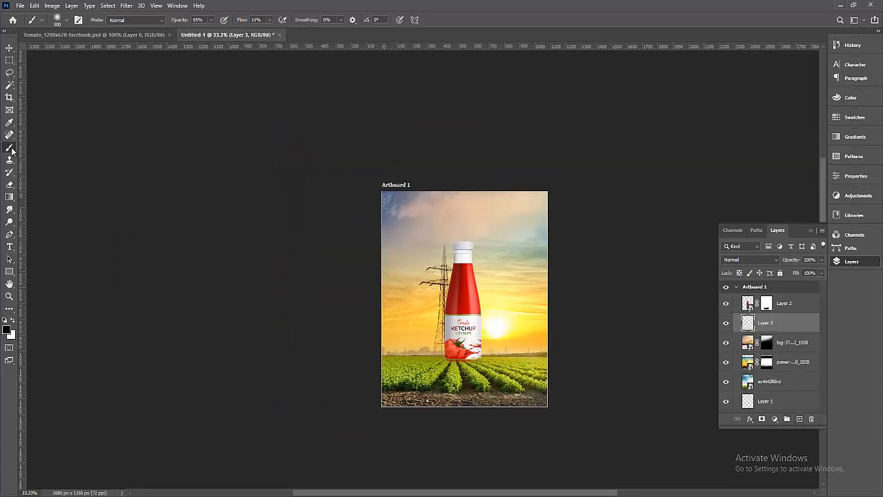
click(7, 330)
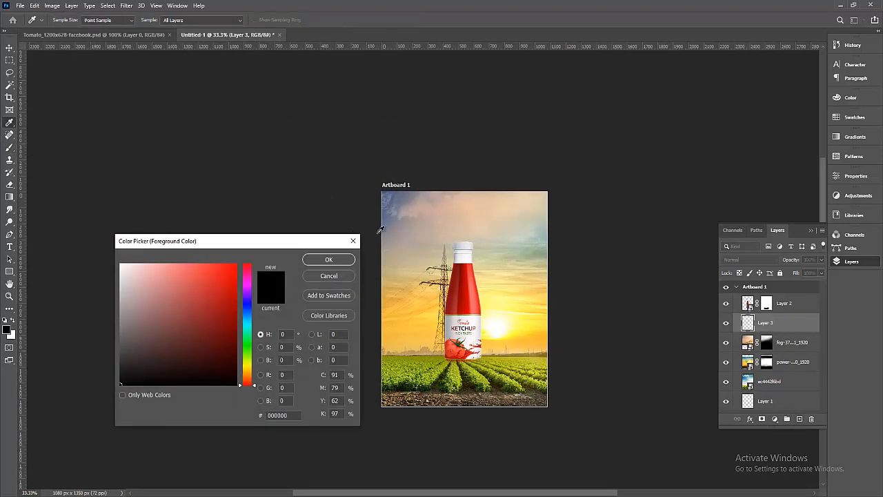
Sample orange fac648 from the sunset sky and paint a 50%-opacity tint over the right sky.
click(519, 287)
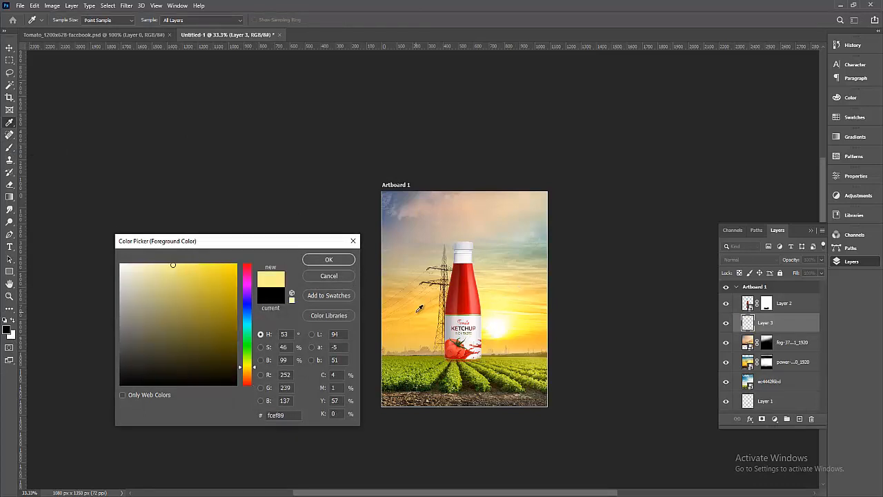
click(411, 308)
click(330, 262)
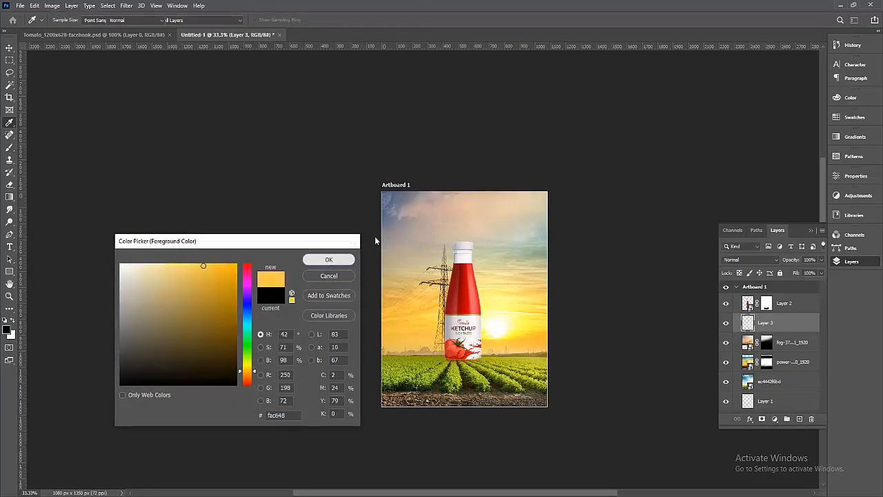
drag(384, 183, 641, 331)
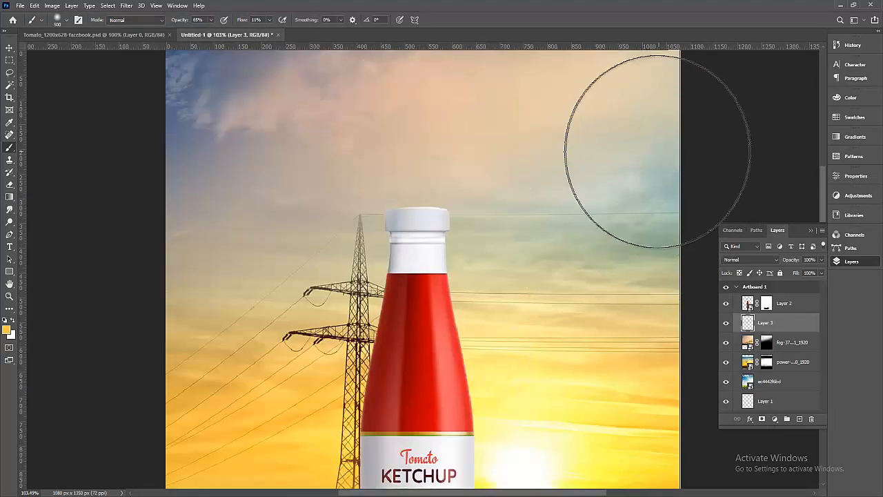
scroll(575, 244, up, 3)
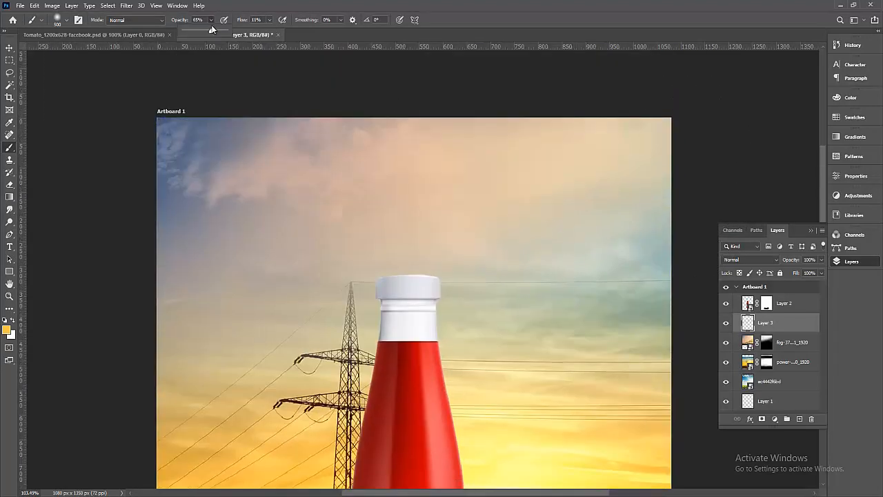
drag(207, 34, 205, 33)
mouse_move(641, 257)
mouse_down()
mouse_move(627, 233)
mouse_move(600, 269)
mouse_up()
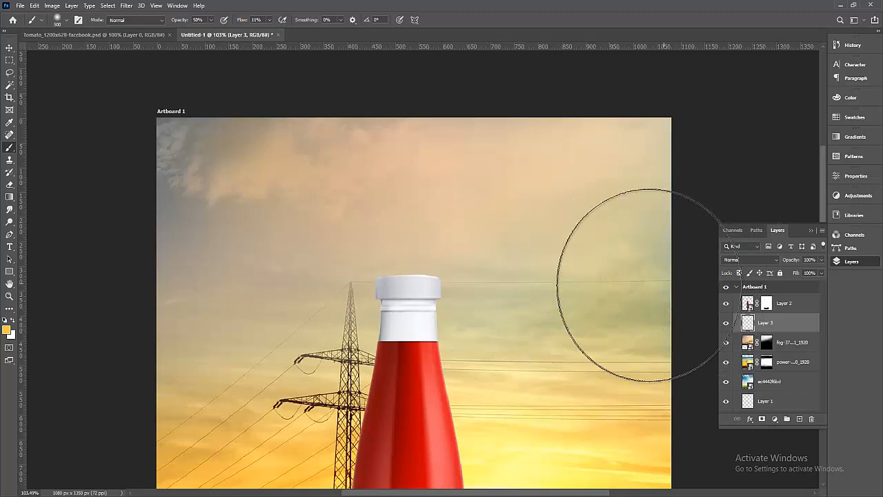
Rasterize the ec4442f6bd layer.
scroll(562, 231, down, 2)
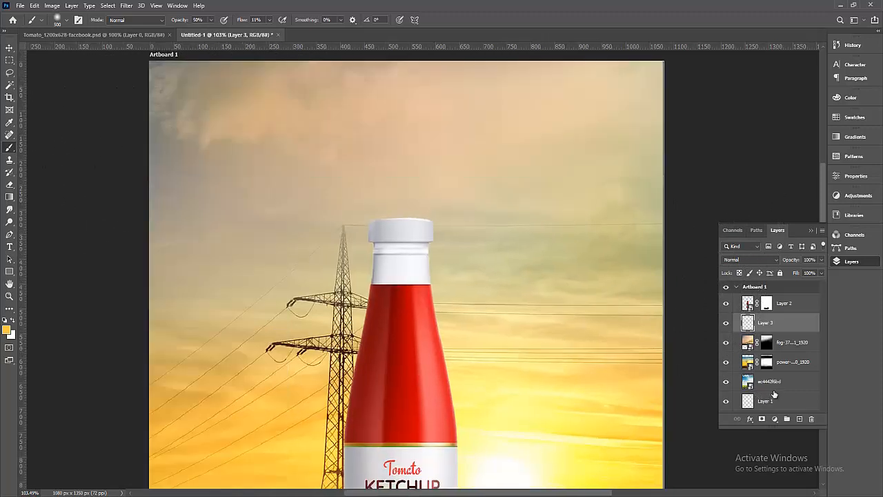
click(778, 384)
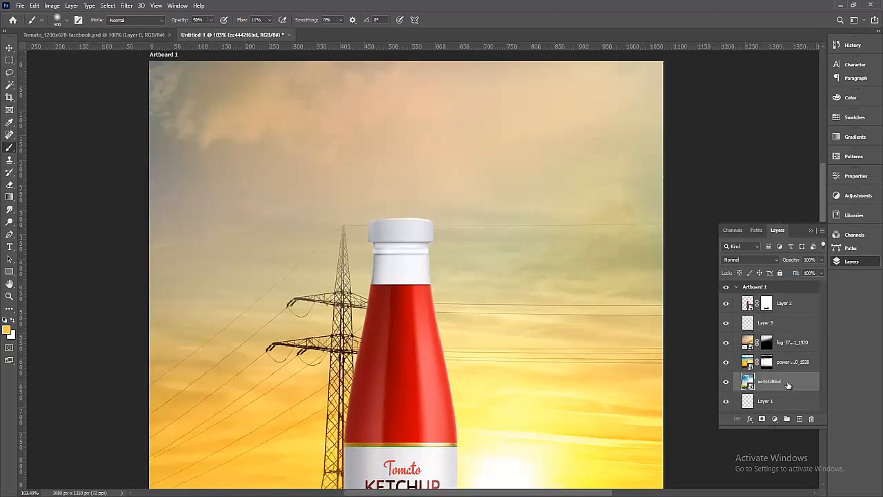
right_click(789, 385)
click(733, 268)
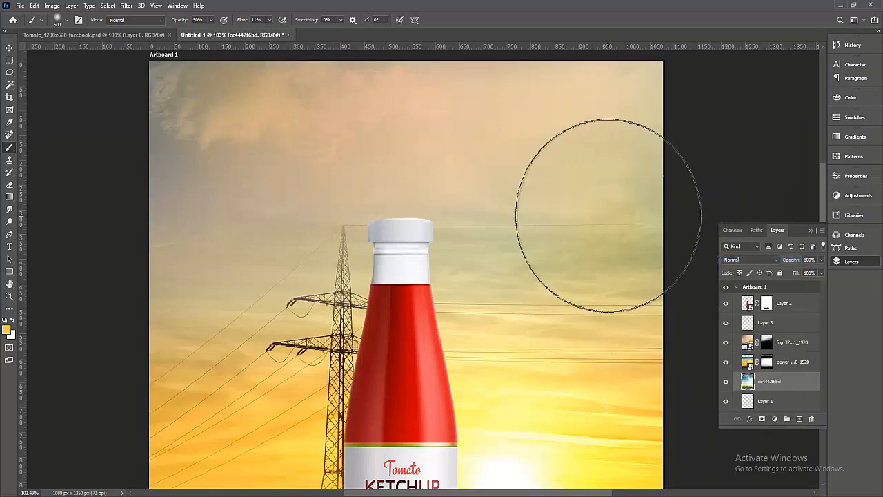
Paint warmer orange across the whole upper sky on Layer 3, then frame the artboard at 68%.
drag(461, 309, 589, 249)
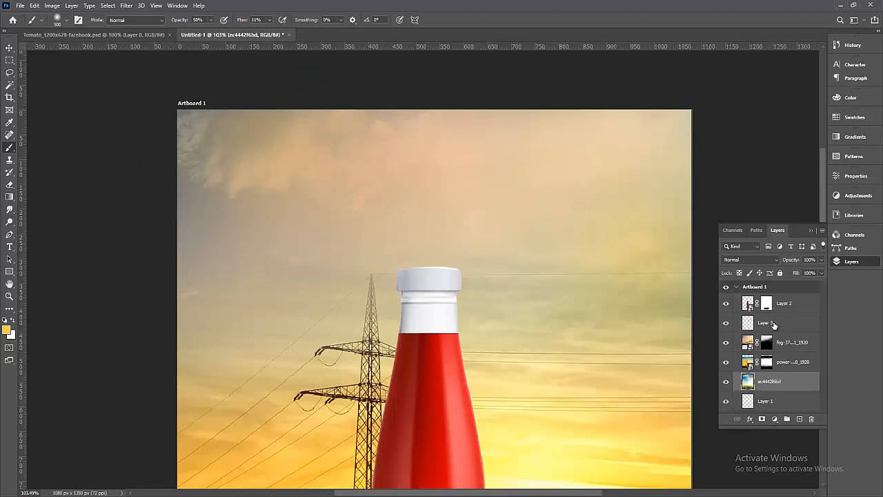
click(779, 322)
mouse_move(312, 164)
mouse_down()
mouse_move(139, 190)
mouse_move(157, 210)
mouse_move(366, 129)
mouse_move(455, 118)
mouse_move(172, 117)
mouse_move(732, 107)
mouse_move(698, 141)
mouse_move(673, 232)
mouse_move(672, 314)
mouse_move(591, 308)
mouse_move(279, 222)
mouse_move(186, 223)
mouse_move(192, 144)
mouse_move(158, 329)
mouse_move(180, 347)
mouse_move(423, 312)
mouse_move(648, 336)
mouse_up()
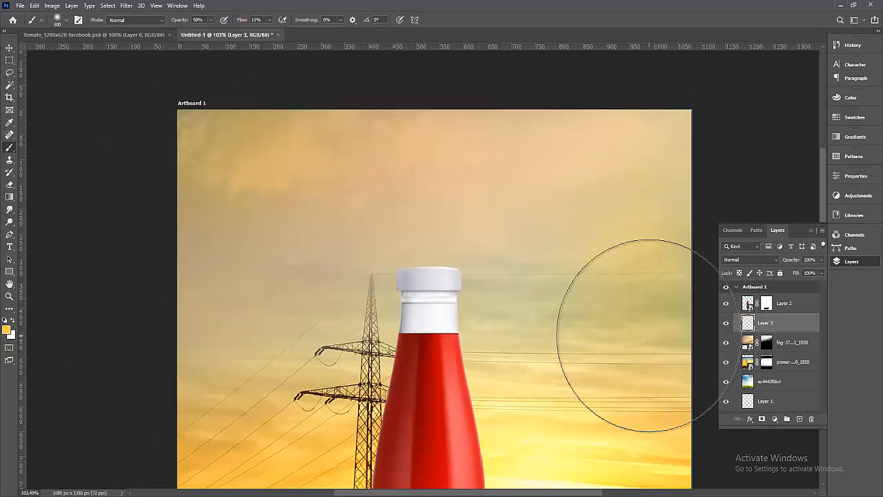
alt+click(501, 269)
alt+click(501, 269)
alt+click(501, 268)
alt+click(501, 268)
drag(551, 258, 457, 169)
drag(185, 106, 552, 394)
drag(662, 334, 671, 379)
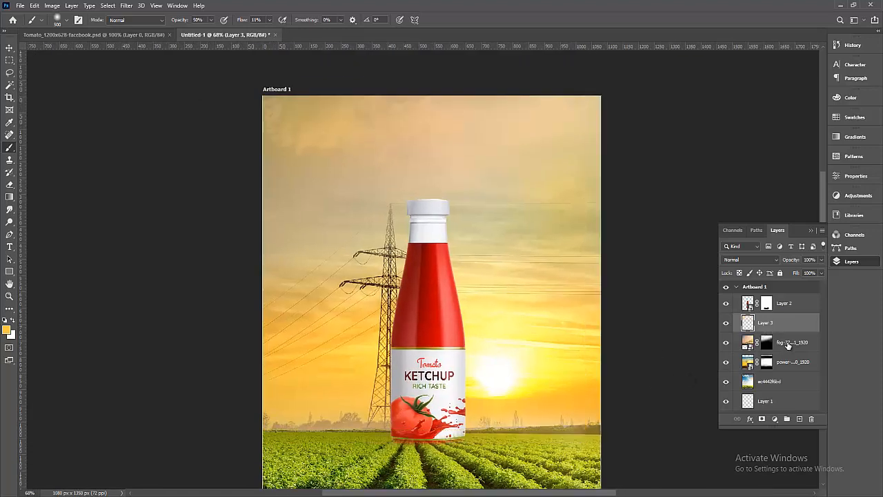
Merge the fog layer down into Layer 3 and toggle Layer 3's visibility to compare.
ctrl+click(788, 343)
key(ctrl+e)
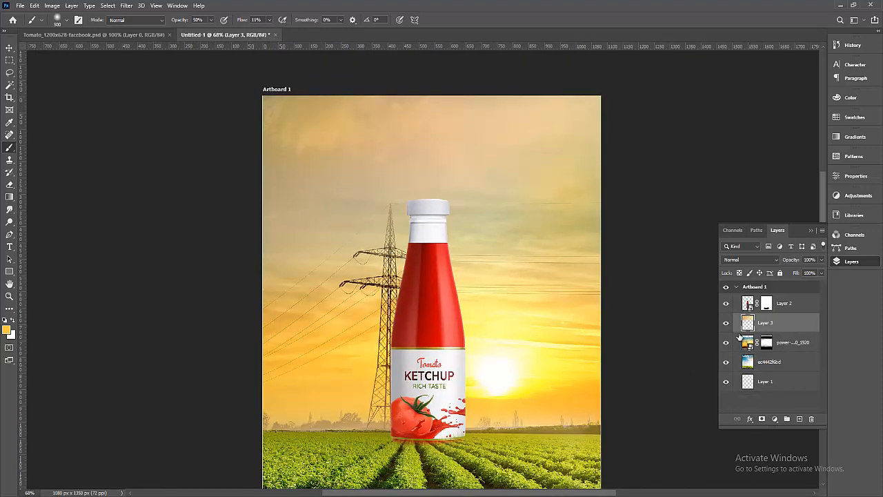
click(726, 323)
click(726, 324)
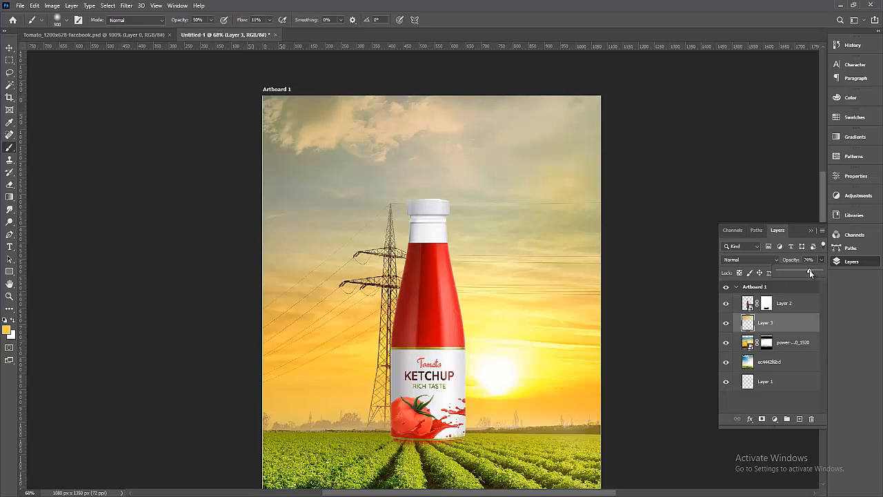
click(786, 303)
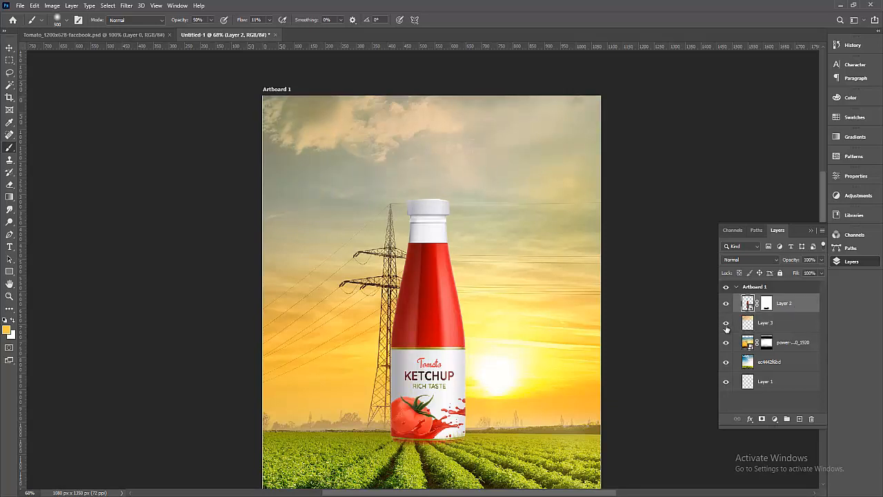
click(726, 323)
click(726, 323)
Reframe the artboard at 50% and select the ec4442f6bd field layer.
alt+click(548, 225)
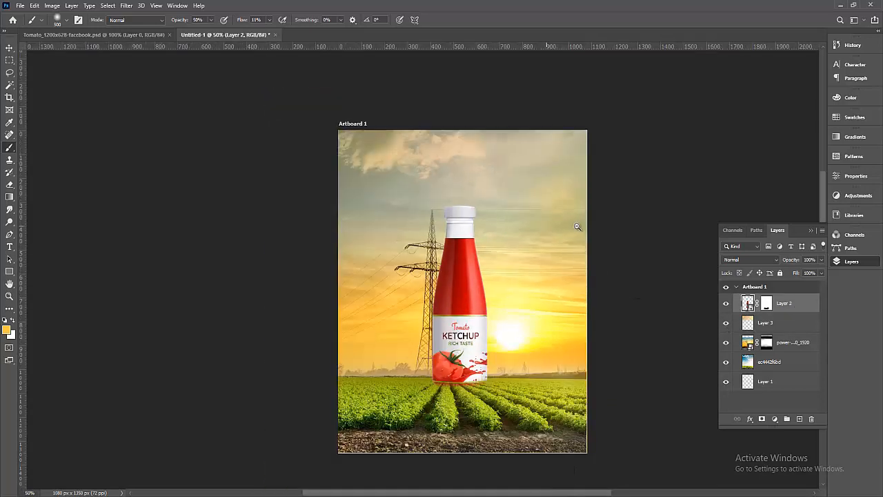
alt+click(645, 256)
drag(642, 256, 542, 250)
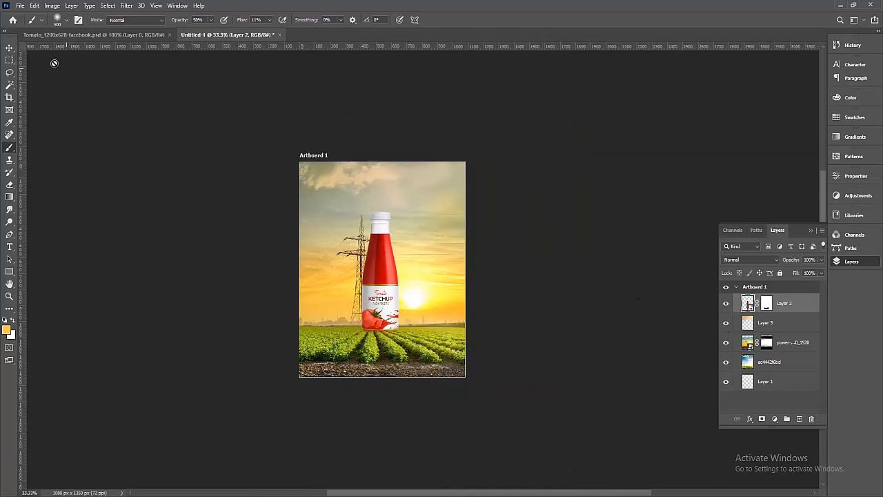
click(13, 50)
drag(217, 108, 552, 428)
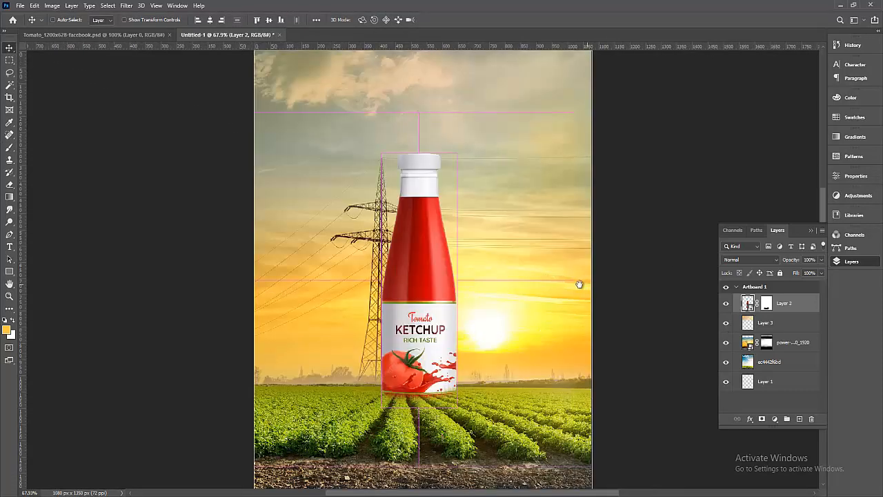
drag(583, 284, 566, 276)
alt+click(508, 286)
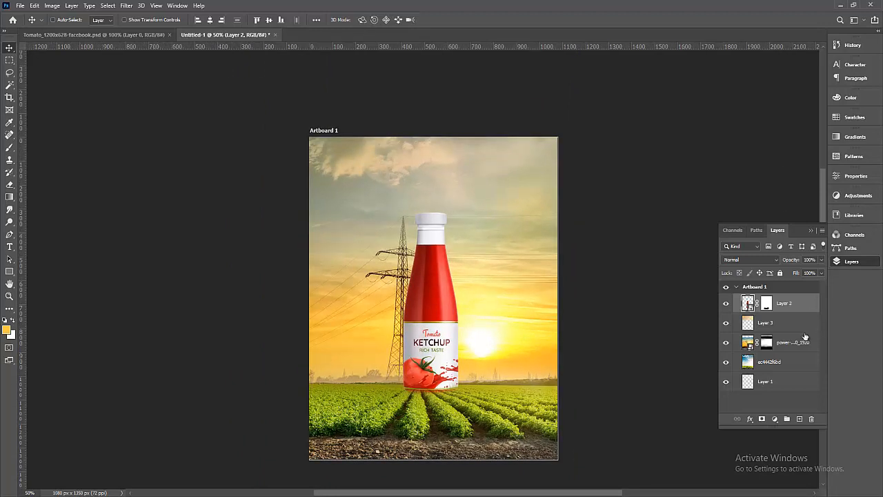
click(790, 349)
click(783, 368)
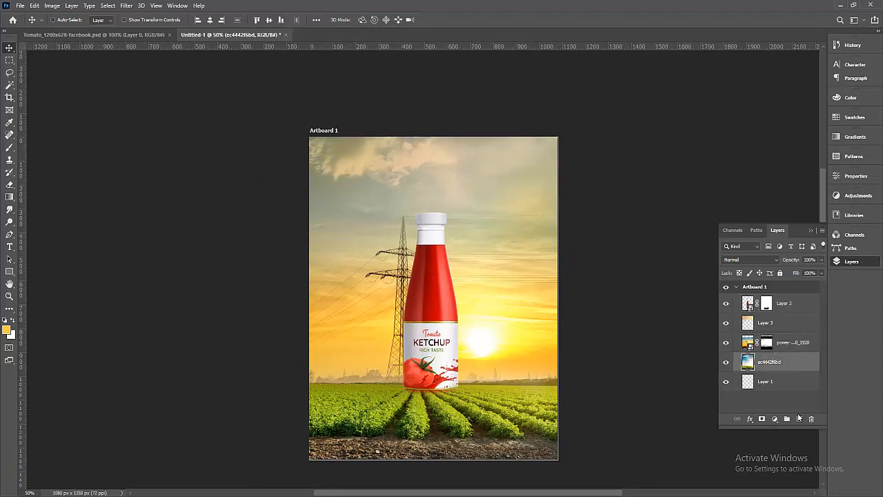
Add a new Layer 4 above the ec4442f6bd field layer and zoom in below the bottle.
click(800, 419)
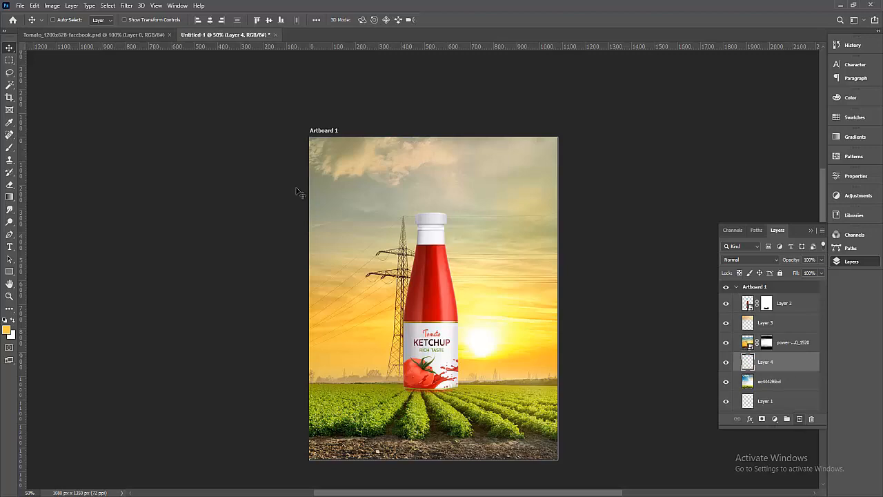
click(8, 150)
drag(581, 294, 589, 183)
drag(276, 198, 627, 365)
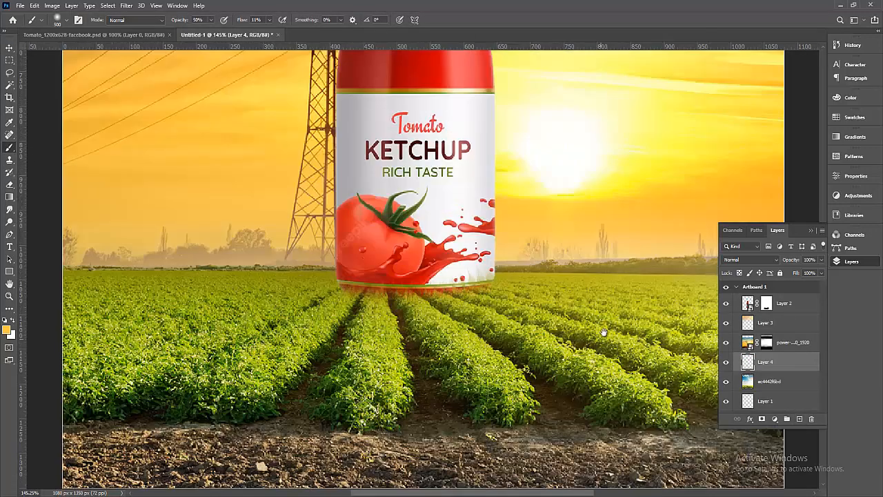
drag(604, 333, 611, 324)
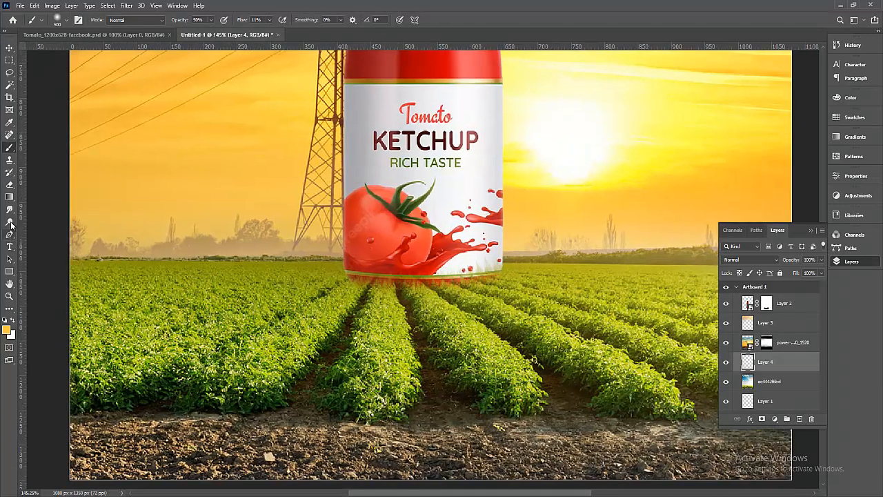
Draw a freehand Lasso wedge in the field fanning out beneath the bottle.
click(9, 84)
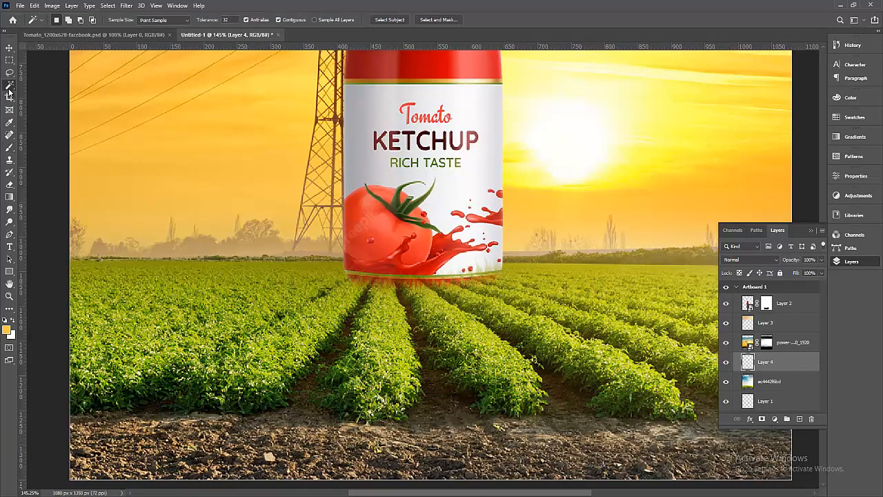
click(9, 72)
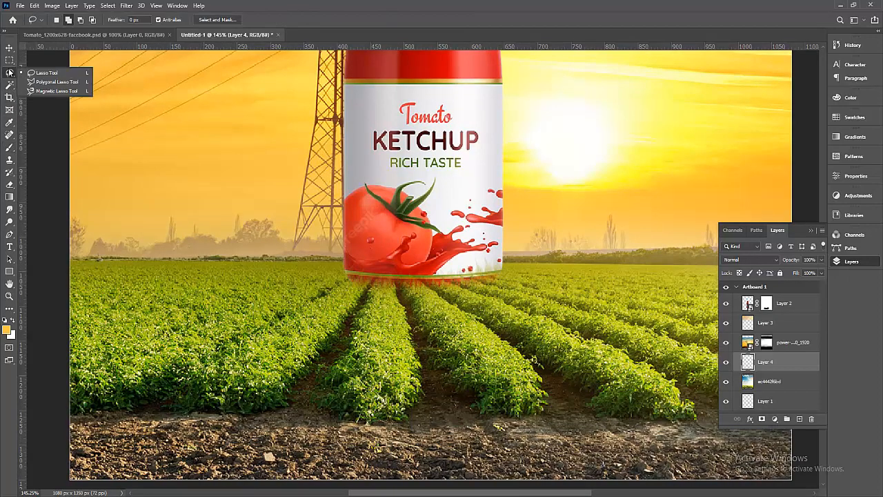
click(51, 74)
drag(344, 291, 465, 246)
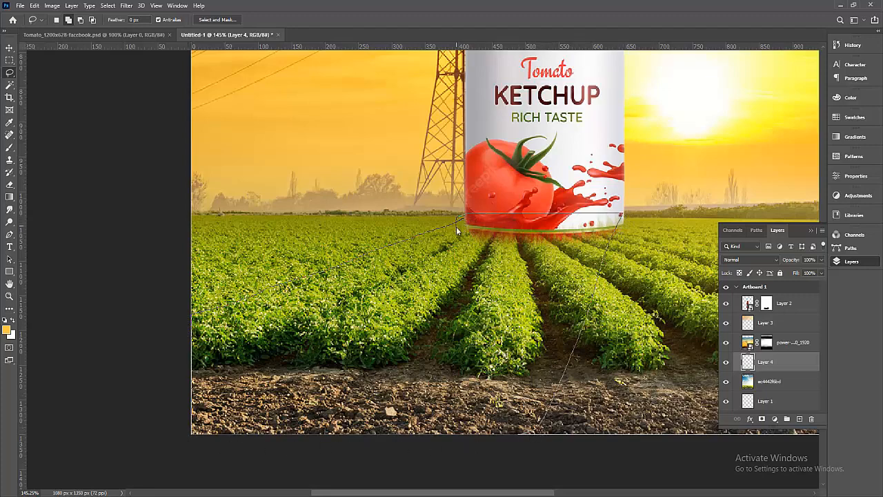
ctrl+alt+click(547, 264)
ctrl+alt+click(547, 265)
ctrl+alt+click(547, 265)
drag(598, 309, 528, 320)
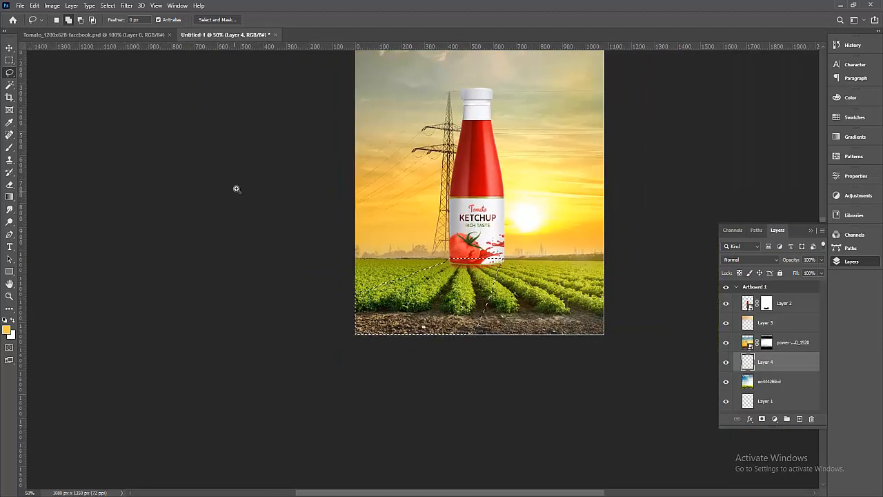
drag(237, 189, 655, 420)
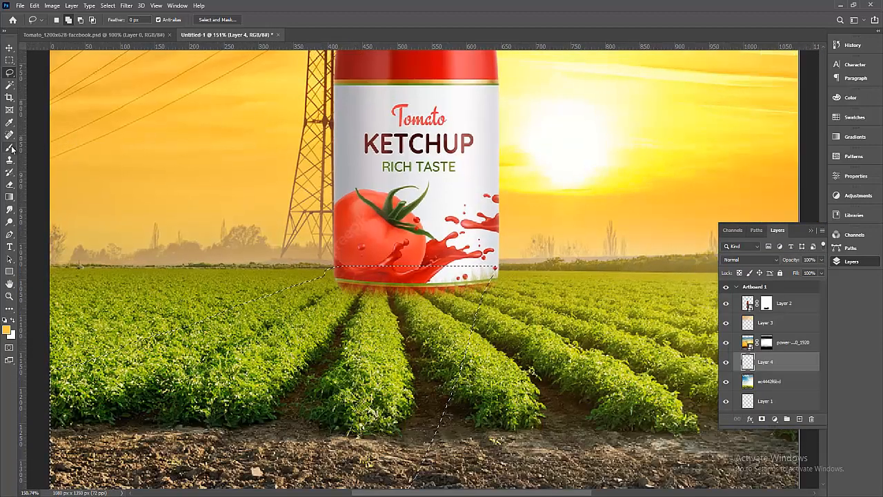
click(11, 149)
key(ctrl+minus)
key(ctrl+minus)
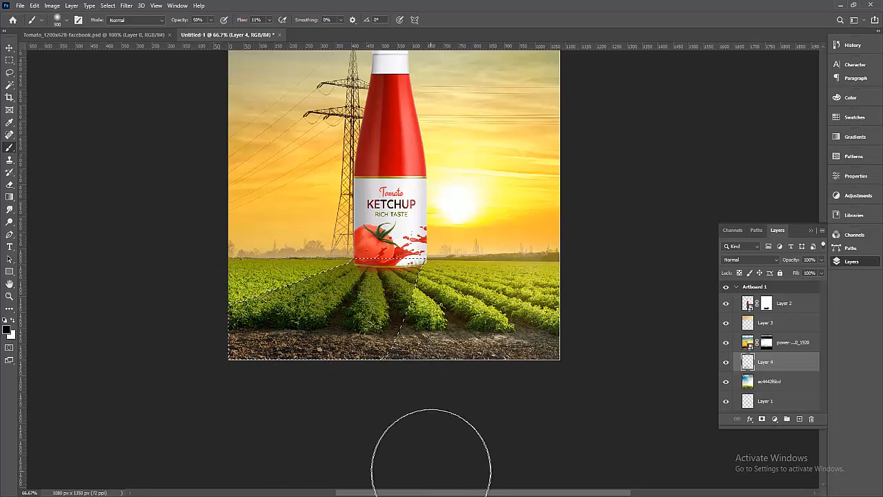
Deselect and set Layer 4's blend mode to Multiply.
key(ctrl+d)
drag(204, 225, 581, 389)
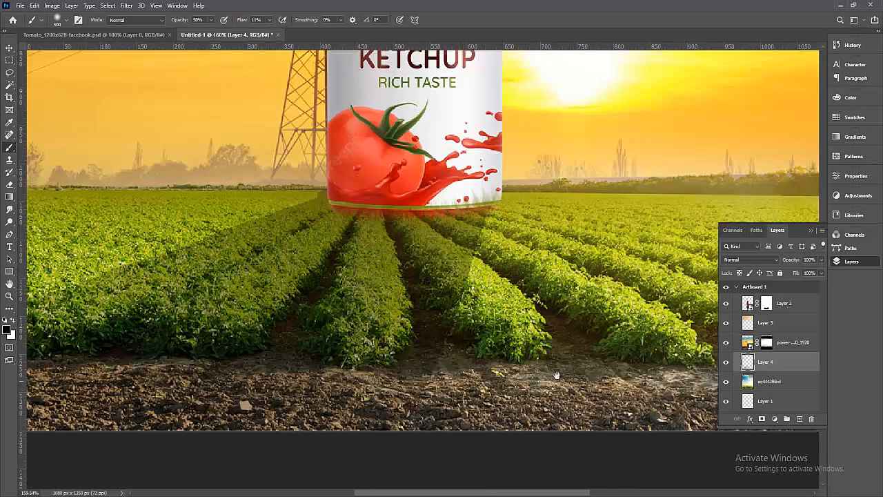
mouse_move(550, 361)
mouse_down()
mouse_move(545, 339)
mouse_move(546, 356)
mouse_up()
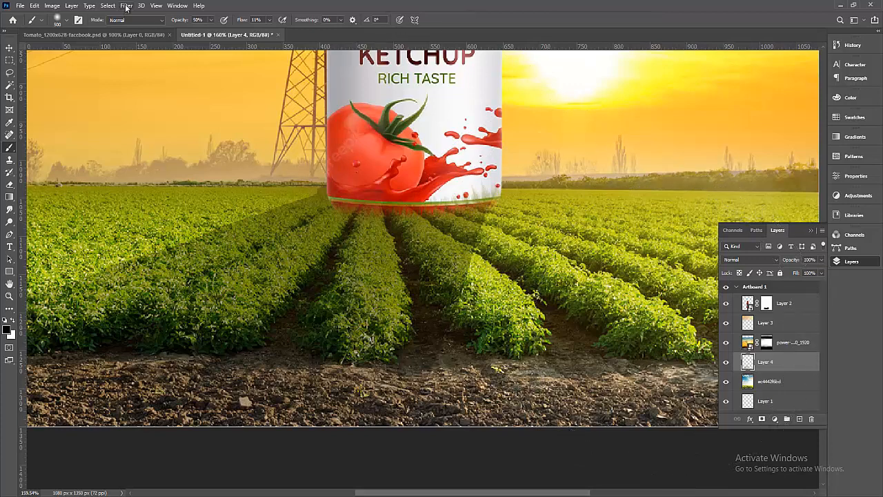
click(745, 260)
click(734, 294)
Apply a horizontal Motion Blur with a longer distance to the shadow layer.
click(126, 6)
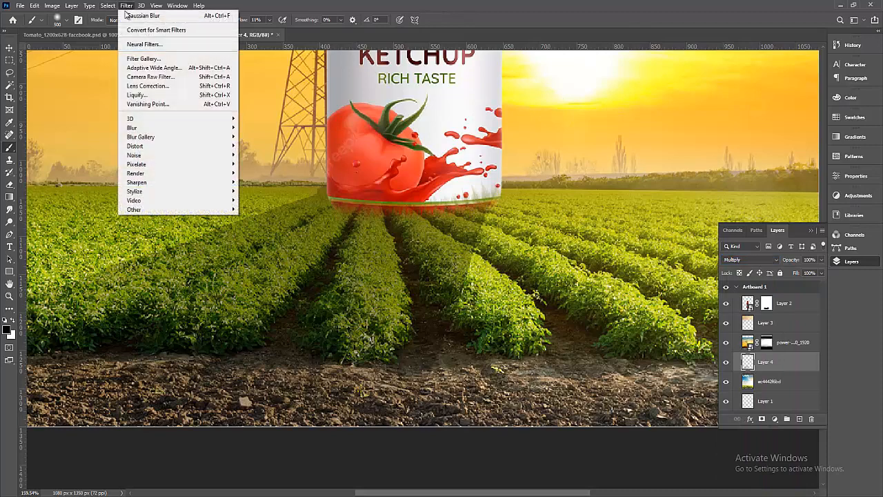
mouse_move(147, 127)
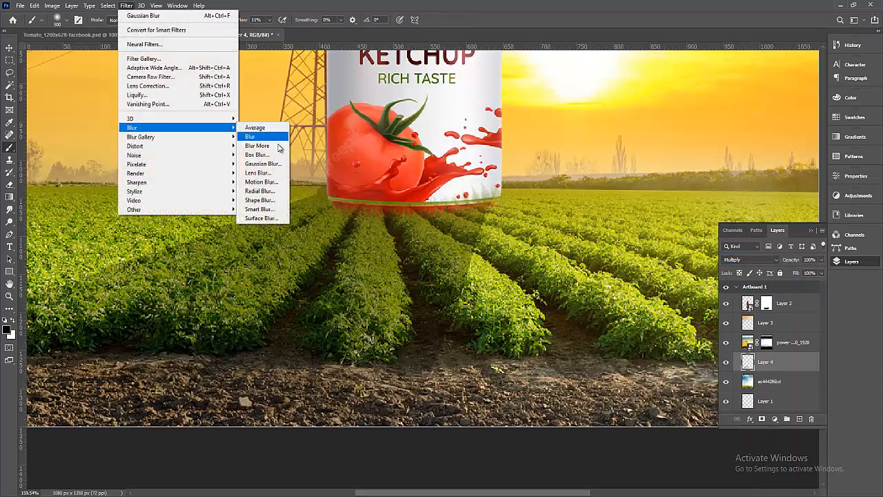
click(266, 183)
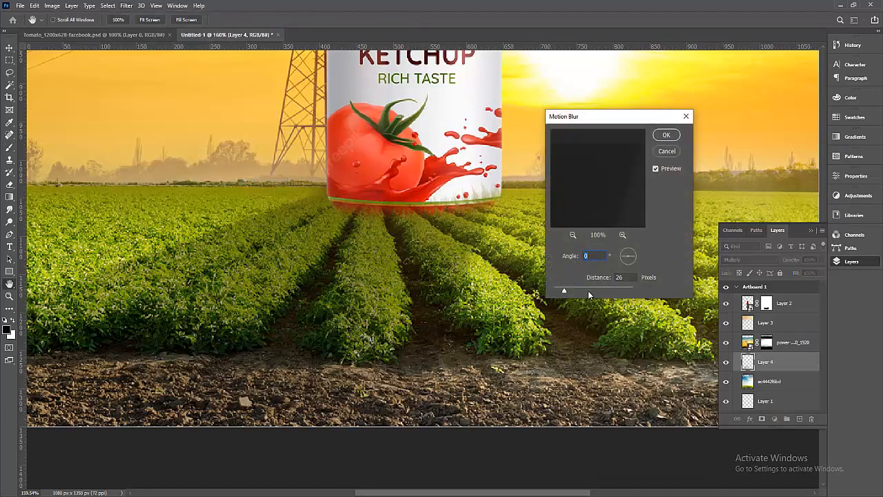
drag(563, 293, 577, 292)
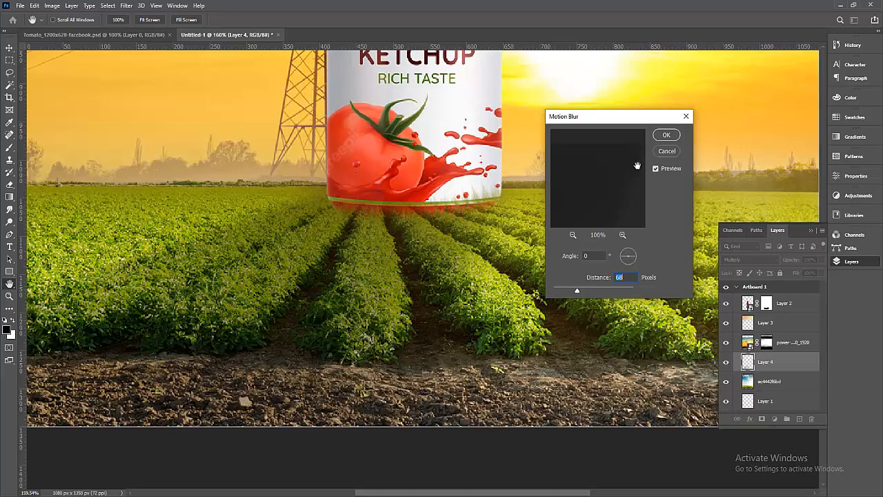
click(665, 135)
key(b)
key(ctrl+minus)
key(ctrl+minus)
key(ctrl+minus)
key(ctrl+minus)
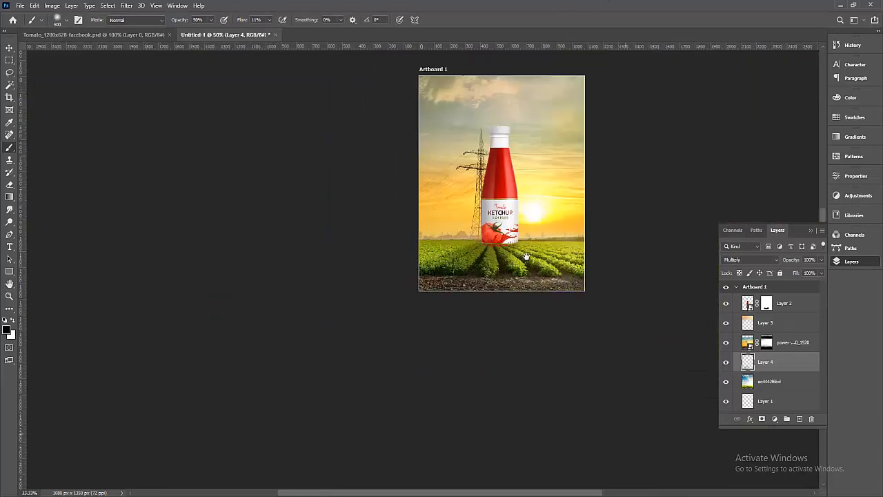
Add Layer 5 and paint a dark contact shadow along the bottle's base with a 90 px brush.
click(9, 49)
drag(325, 157, 526, 277)
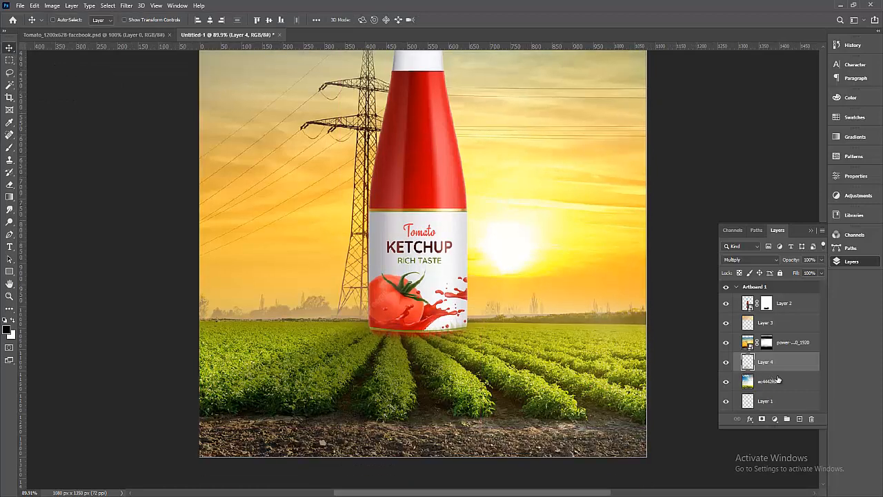
click(799, 420)
key(b)
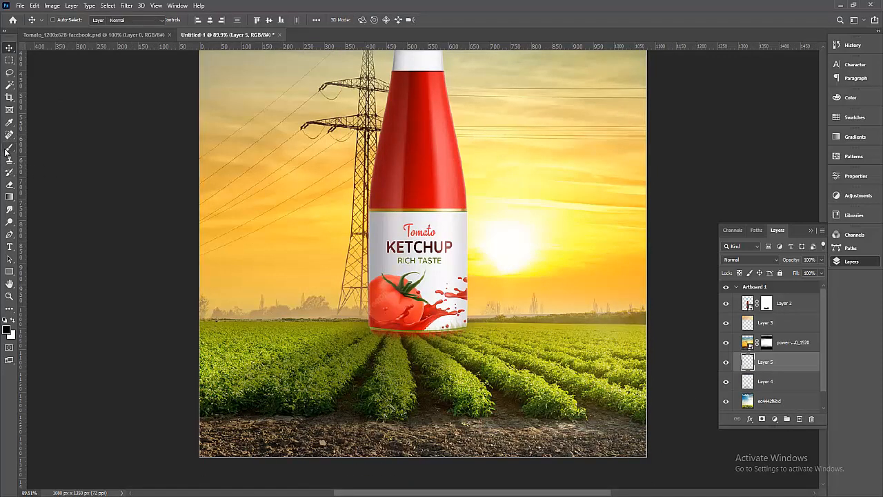
scroll(451, 302, up, 2)
scroll(451, 302, up, 1)
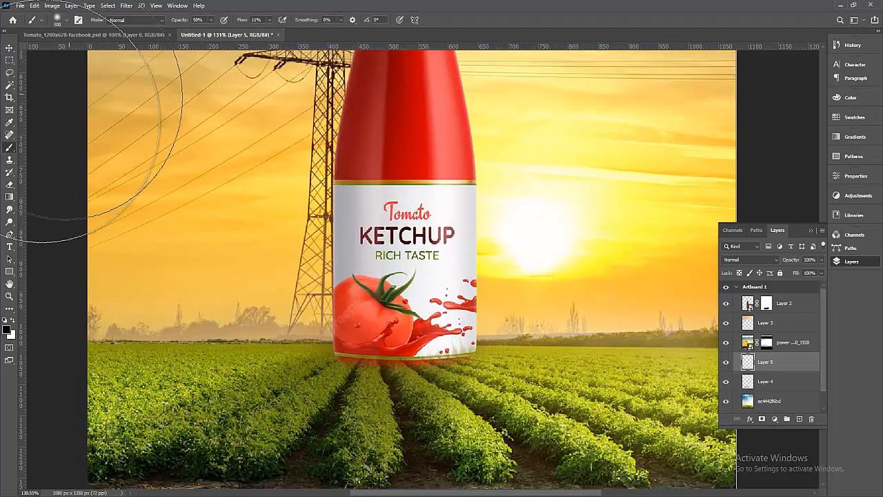
key(bracketleft)
key(bracketleft)
key(bracketleft)
key(bracketleft)
key(bracketleft)
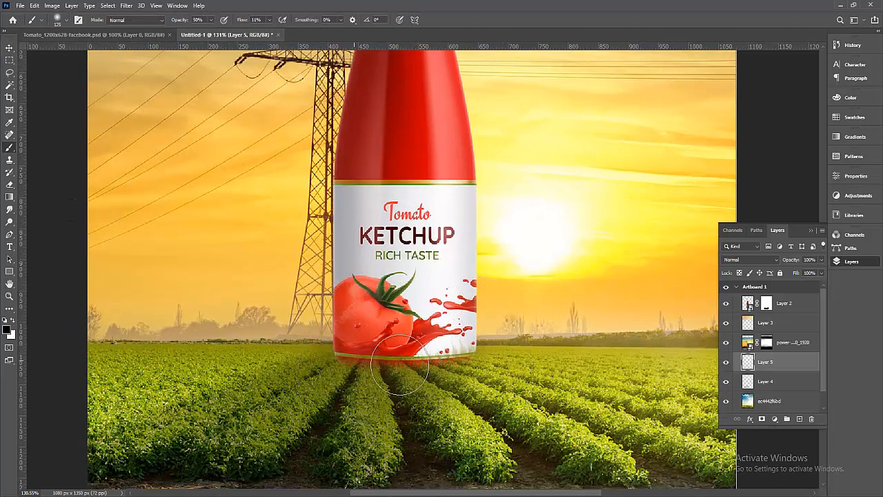
mouse_move(463, 361)
mouse_down()
mouse_move(349, 364)
mouse_move(461, 360)
mouse_move(324, 361)
mouse_move(457, 361)
mouse_up()
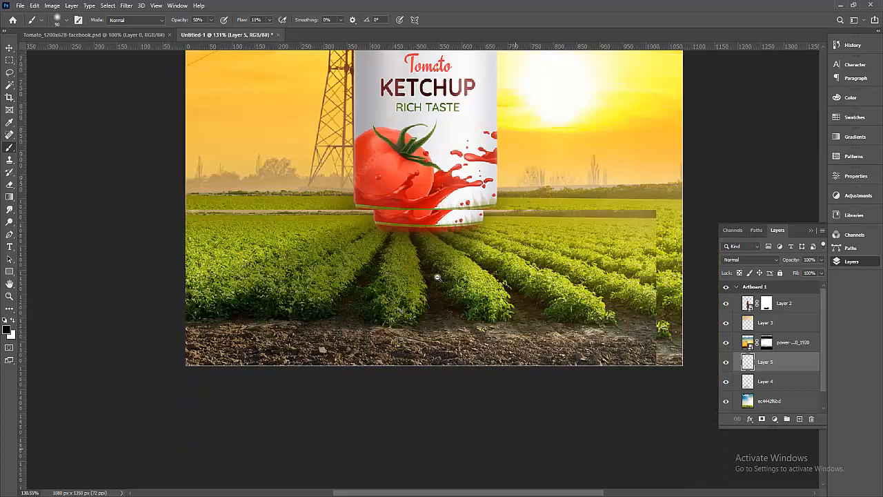
alt+click(438, 278)
drag(501, 271, 444, 361)
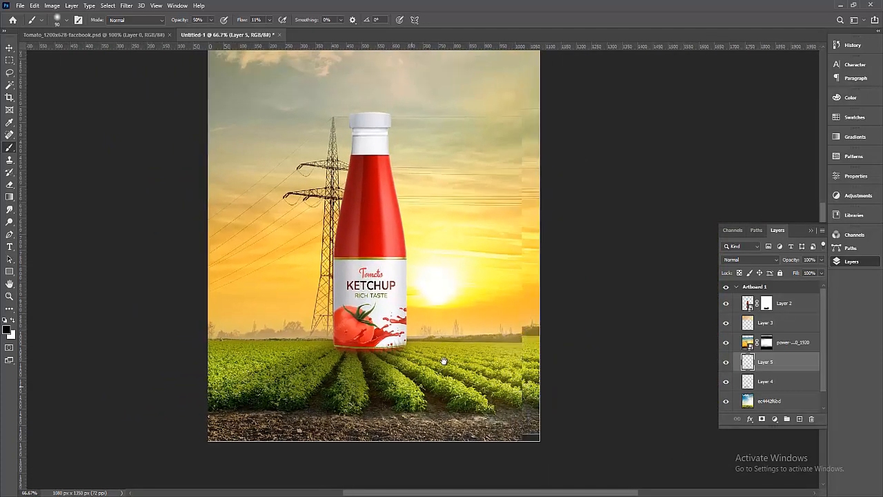
click(9, 49)
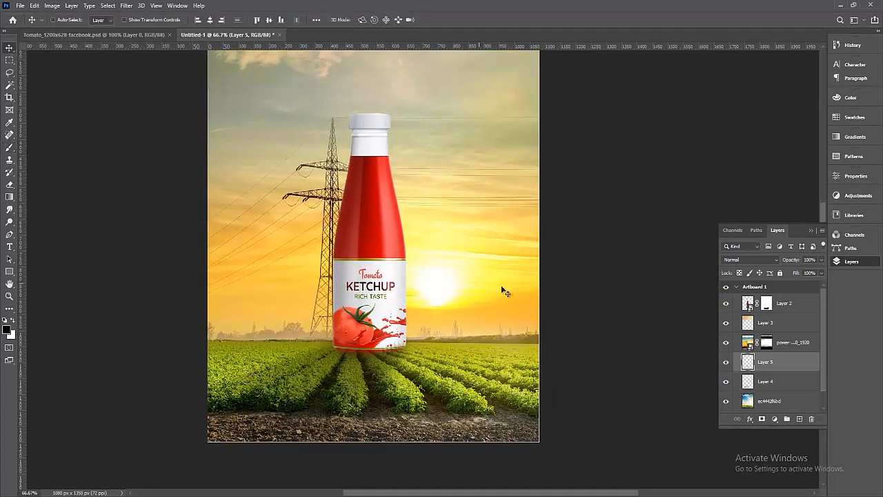
Place Embedded realistic-red-tomato-juice-splash-vector-20025685.psd into the ketchup ad document.
scroll(583, 337, up, 3)
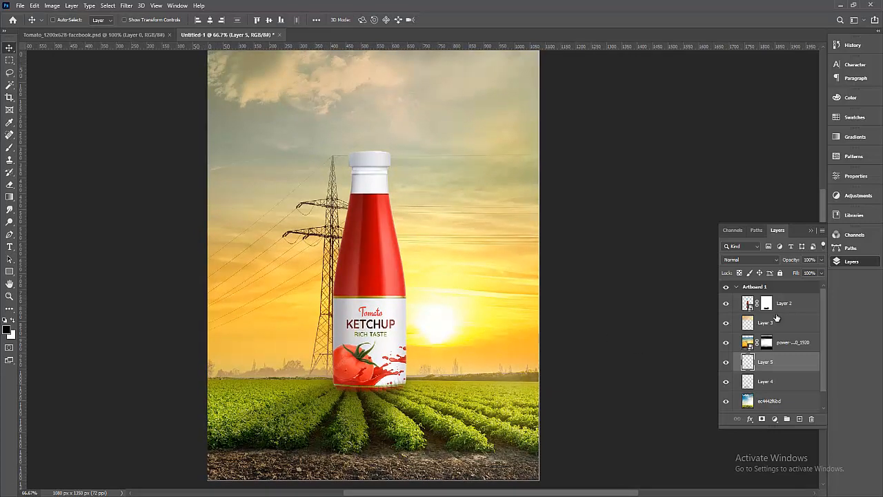
click(20, 5)
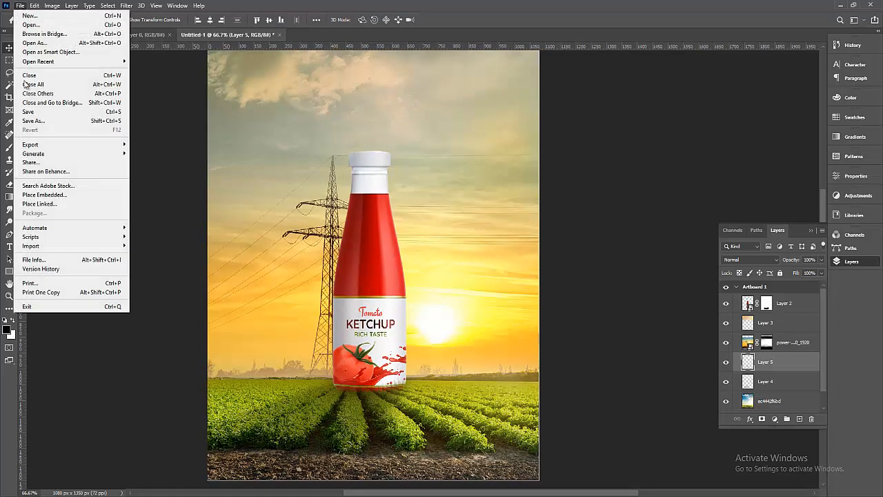
click(186, 42)
click(113, 35)
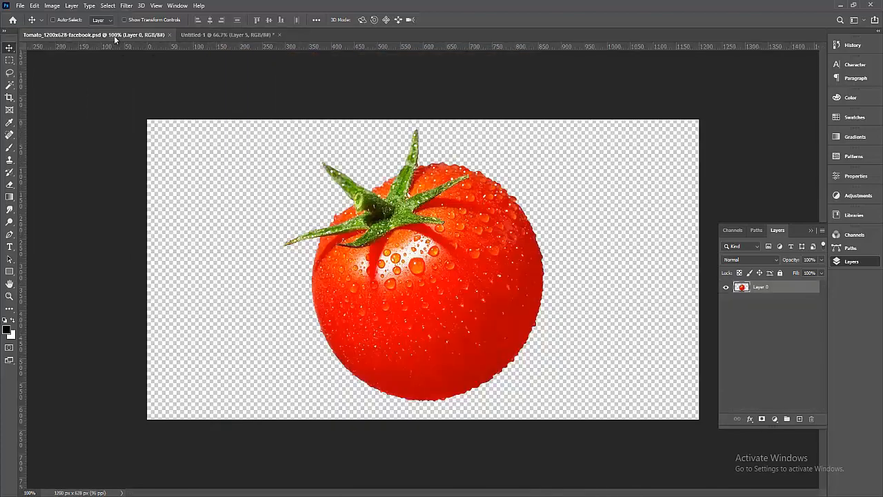
click(211, 34)
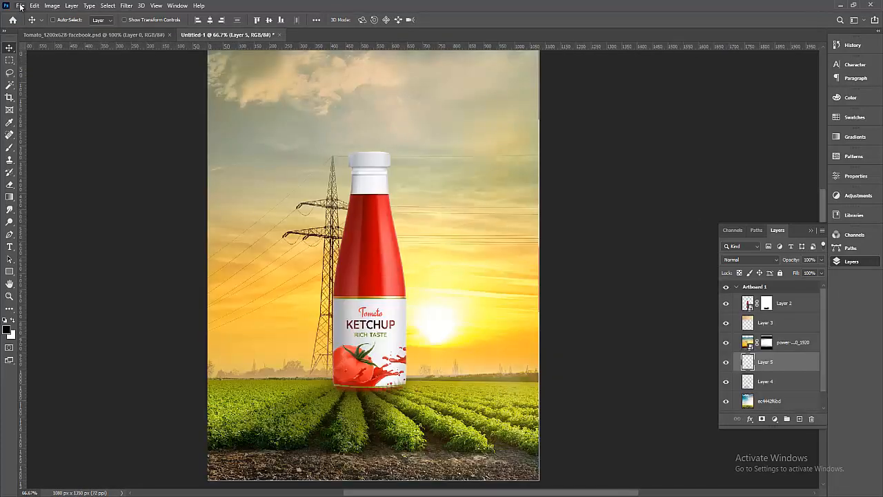
click(20, 5)
click(74, 192)
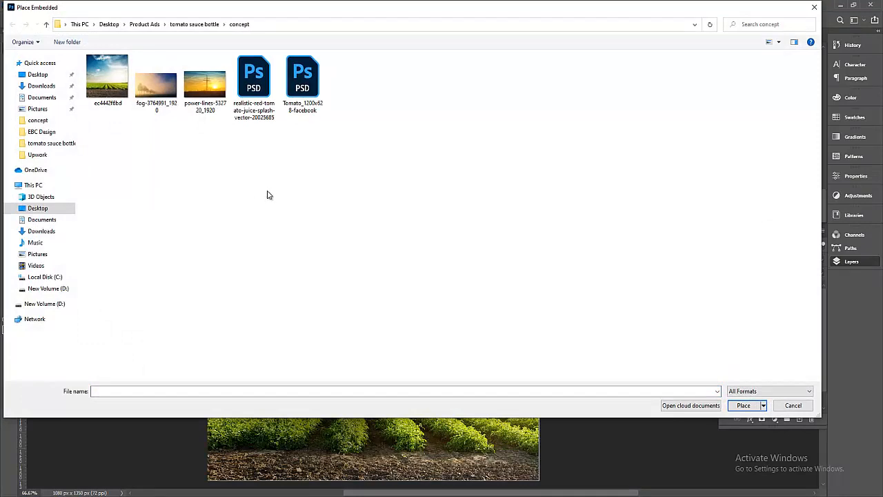
click(265, 96)
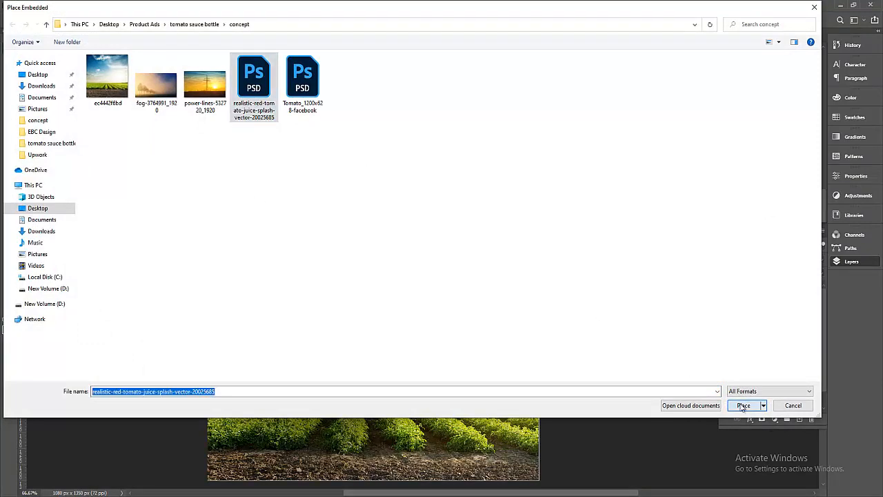
click(745, 407)
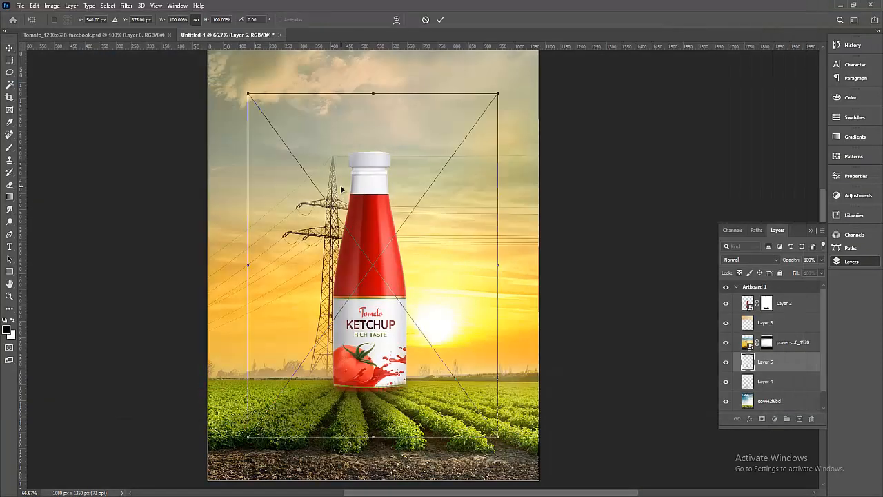
Confirm the placement and move the splash layer above the bottle layer, over the bottle.
click(440, 19)
drag(790, 363, 784, 295)
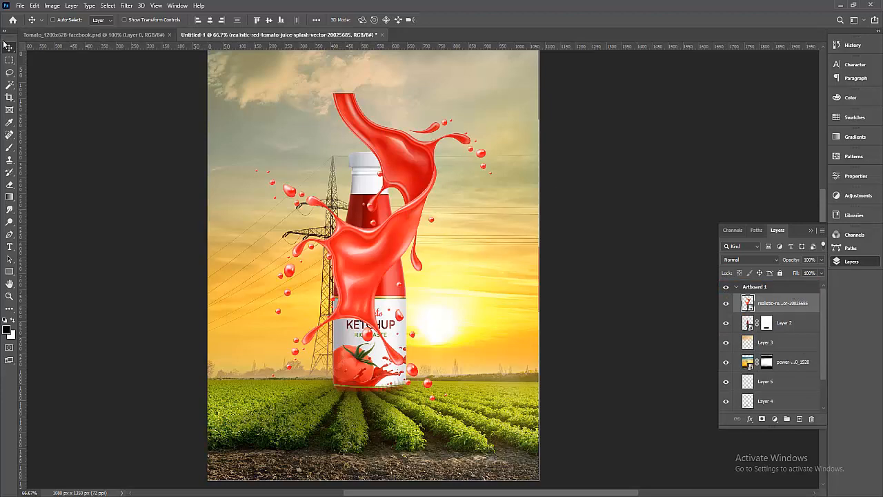
drag(400, 167, 380, 206)
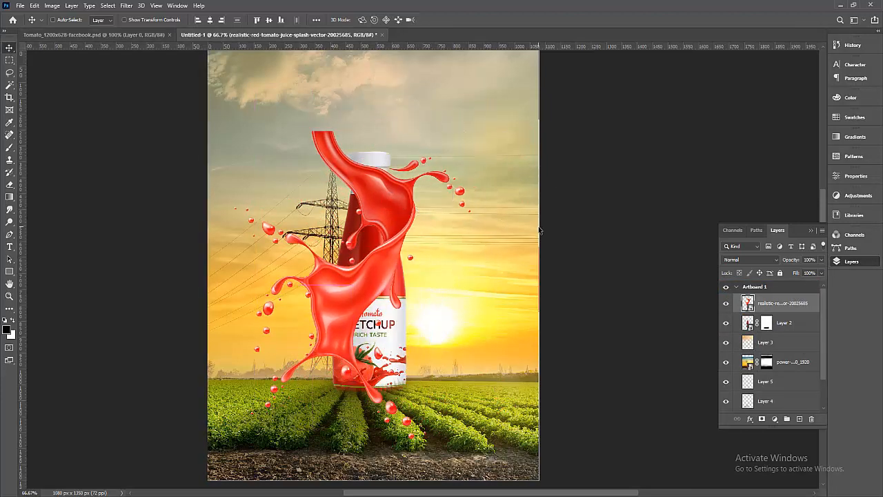
Scale the splash to 65.97%, rotate it about 7°, and fit it around the bottle's middle.
key(ctrl+t)
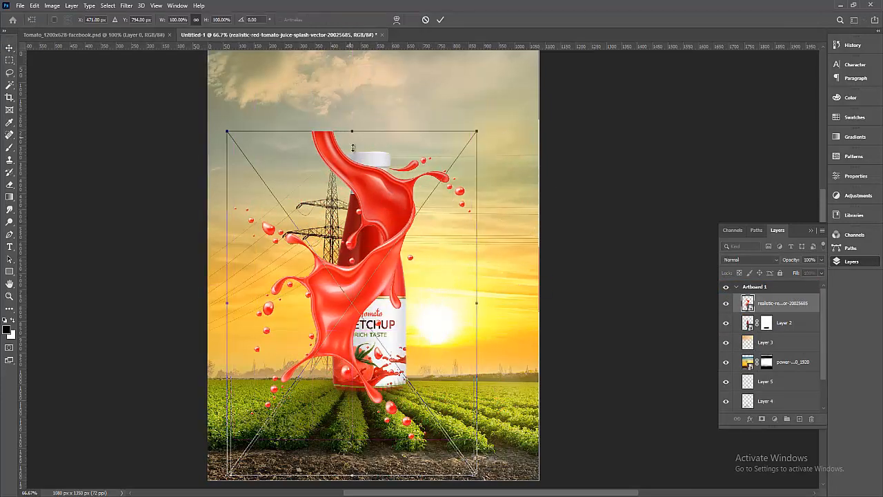
drag(346, 131, 369, 247)
drag(387, 344, 406, 295)
drag(476, 182, 499, 183)
mouse_move(396, 280)
mouse_down()
mouse_move(383, 262)
mouse_move(378, 274)
mouse_move(396, 279)
mouse_up()
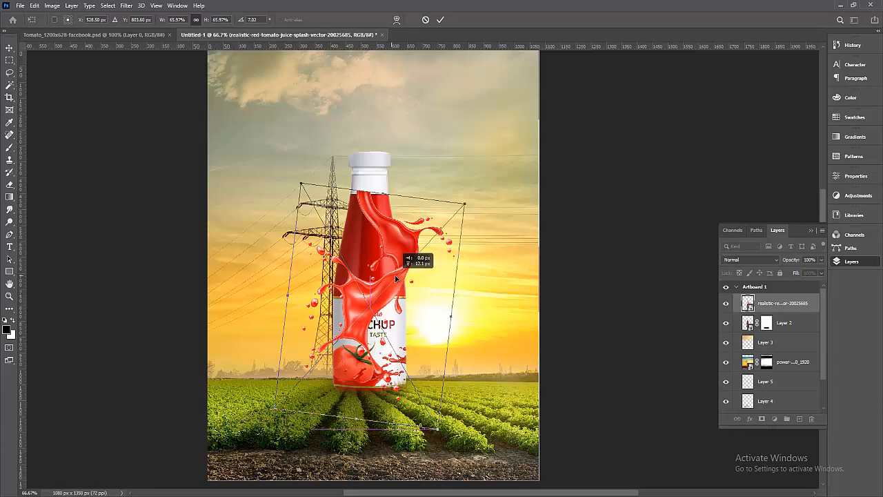
mouse_move(396, 279)
mouse_down()
mouse_move(387, 271)
mouse_move(397, 295)
mouse_move(397, 268)
mouse_move(393, 277)
mouse_up()
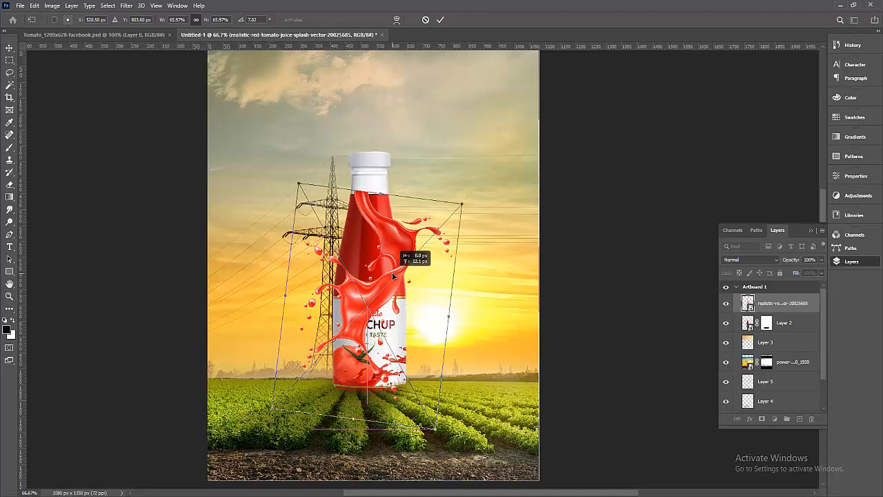
click(440, 20)
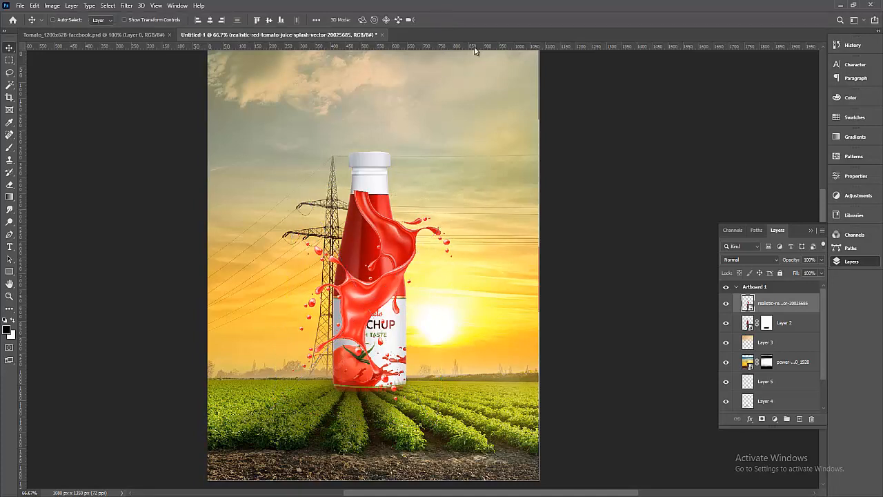
Add a blank layer mask to the splash and load Layer 2's bottle outline as a selection.
click(750, 324)
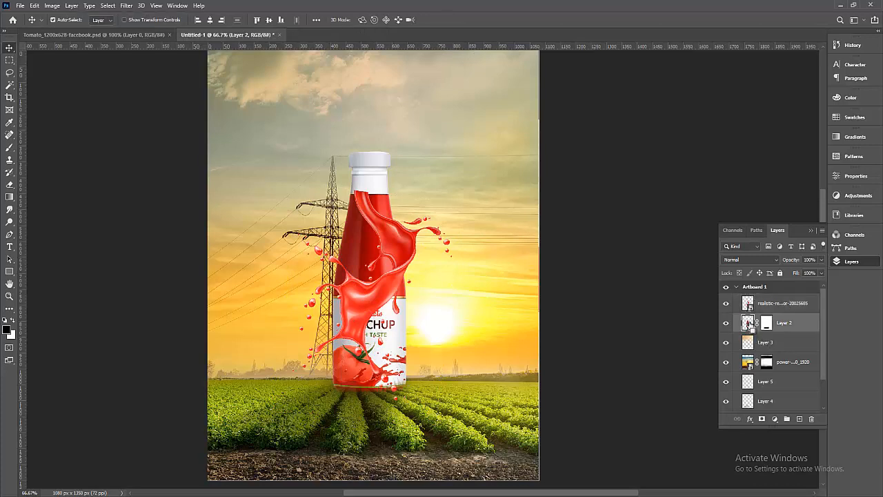
ctrl+click(749, 323)
click(763, 305)
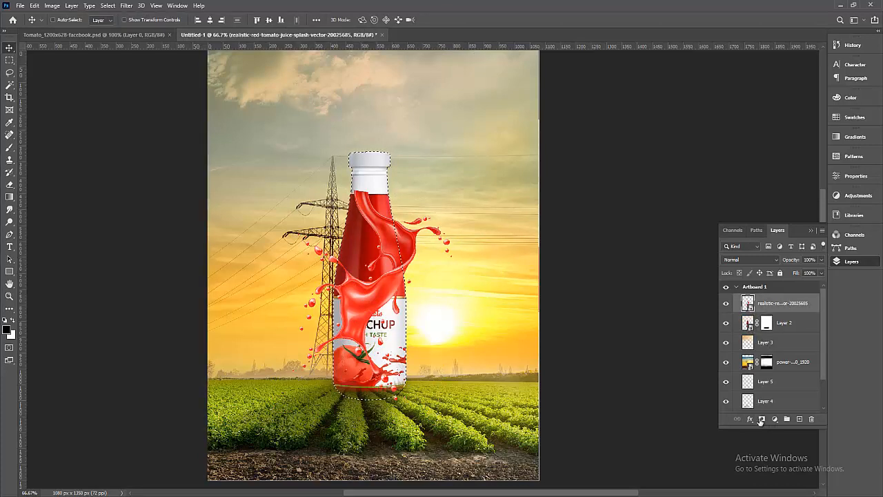
click(762, 419)
key(ctrl+z)
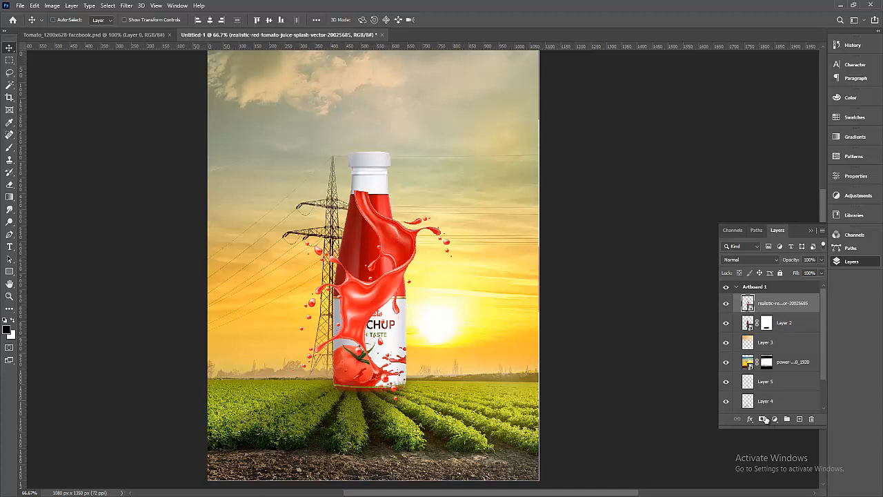
click(763, 419)
click(766, 325)
click(749, 323)
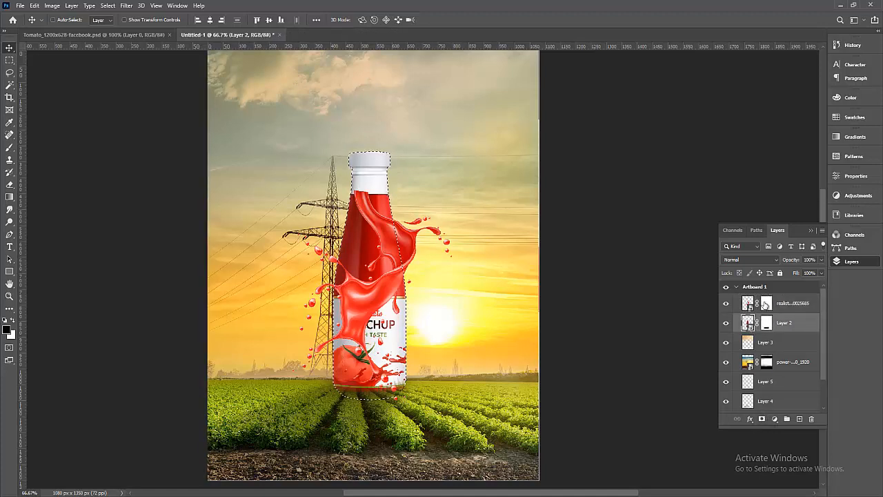
click(766, 304)
click(11, 147)
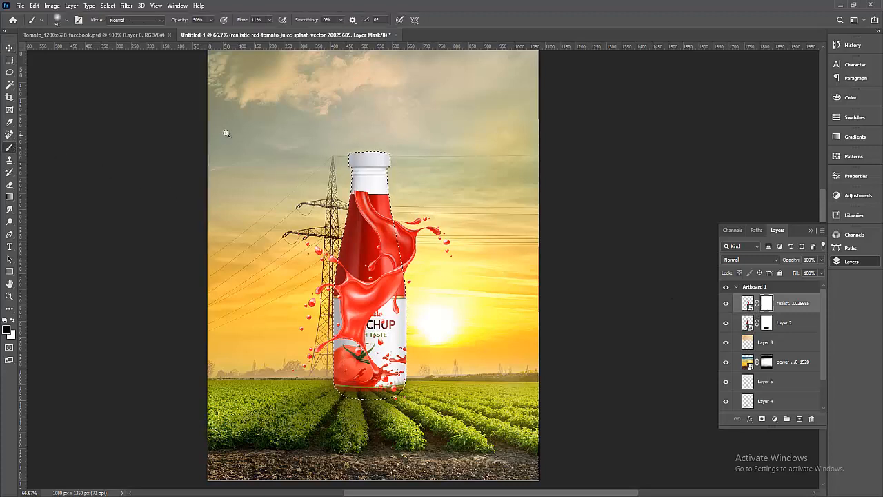
Target the splash's layer mask and set the brush to 100% opacity with higher flow.
scroll(552, 335, up, 5)
click(748, 303)
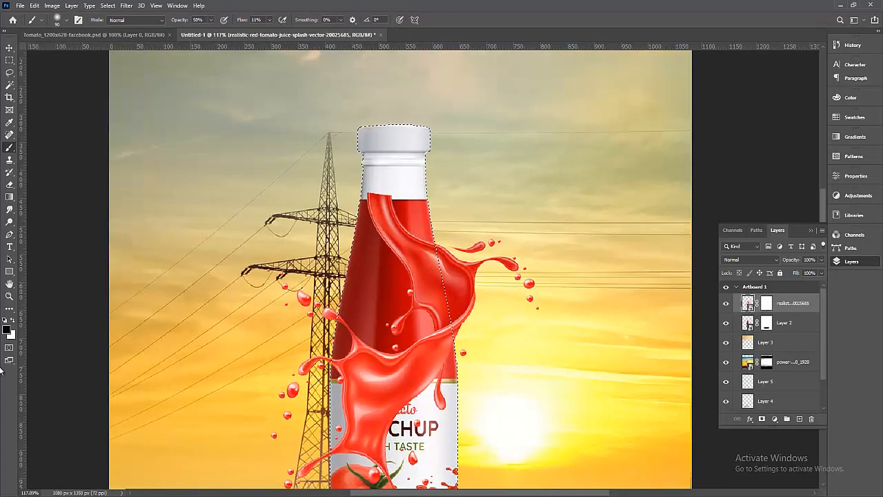
right_click(812, 308)
key(Escape)
click(767, 305)
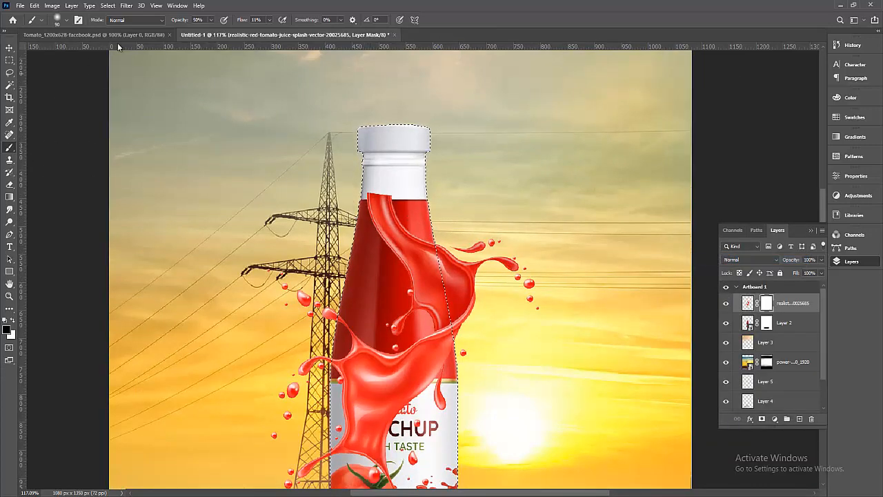
click(68, 22)
click(67, 21)
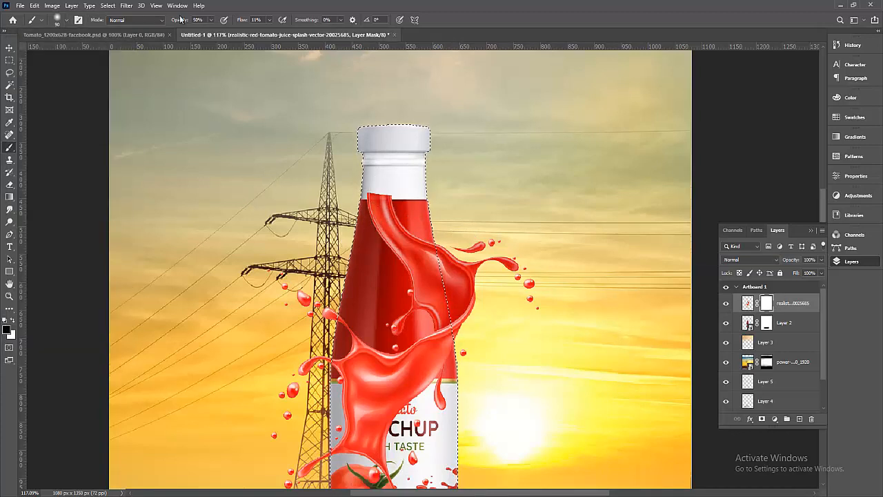
click(210, 19)
drag(211, 35, 285, 29)
click(269, 19)
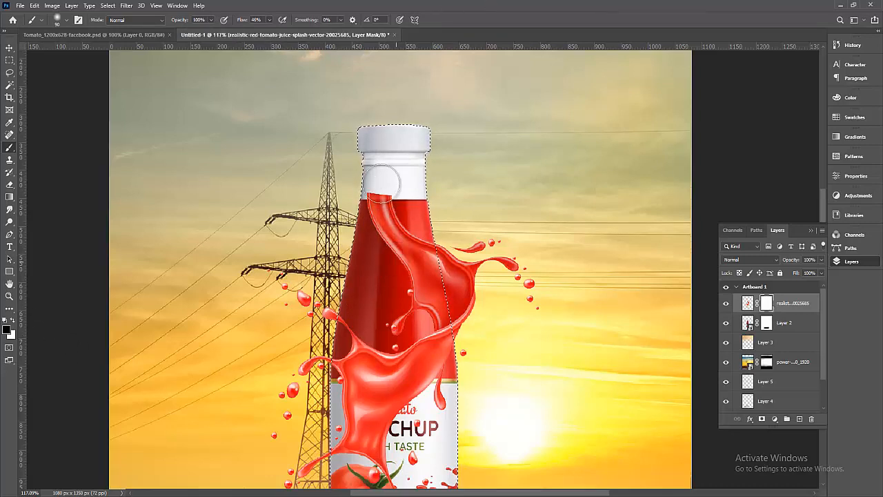
Paint black over the bottle to hide the splash strands, then deselect and fit the artboard.
mouse_move(384, 180)
mouse_down()
mouse_move(363, 243)
mouse_move(390, 222)
mouse_move(413, 243)
mouse_move(423, 275)
mouse_move(422, 256)
mouse_move(407, 314)
mouse_move(386, 300)
mouse_move(424, 293)
mouse_move(414, 309)
mouse_move(423, 297)
mouse_up()
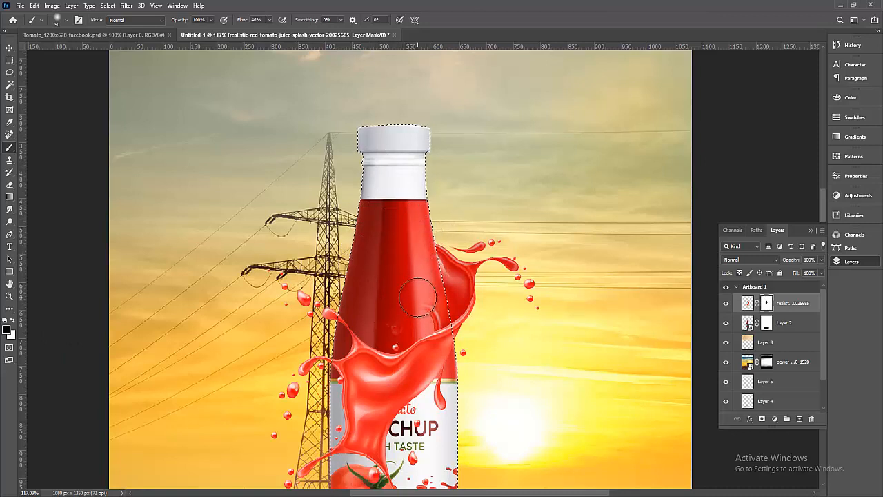
key(bracketleft)
key(bracketleft)
key(bracketleft)
key(bracketleft)
key(bracketleft)
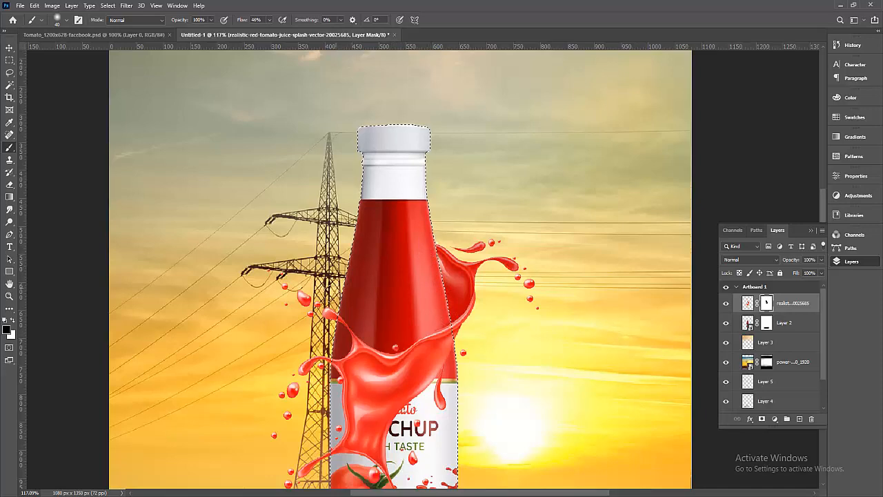
key(ctrl+d)
alt+click(529, 342)
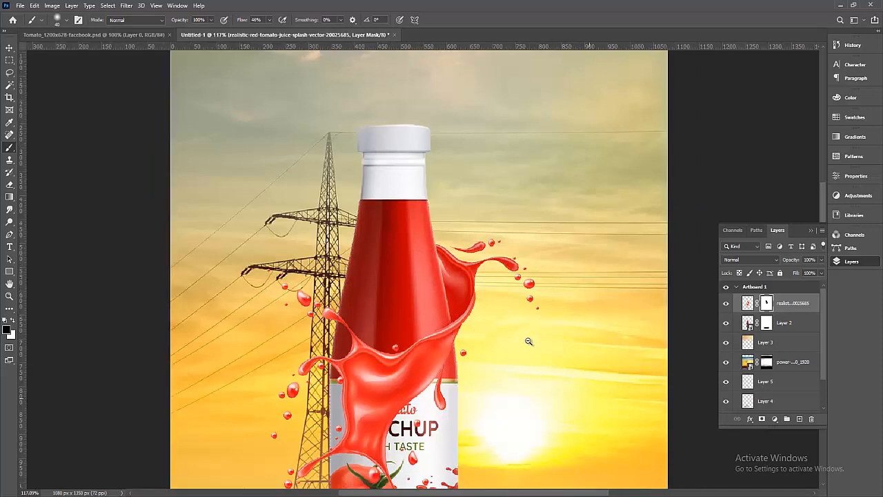
alt+click(529, 341)
alt+click(530, 342)
drag(567, 358, 509, 331)
drag(282, 141, 570, 486)
drag(576, 391, 560, 392)
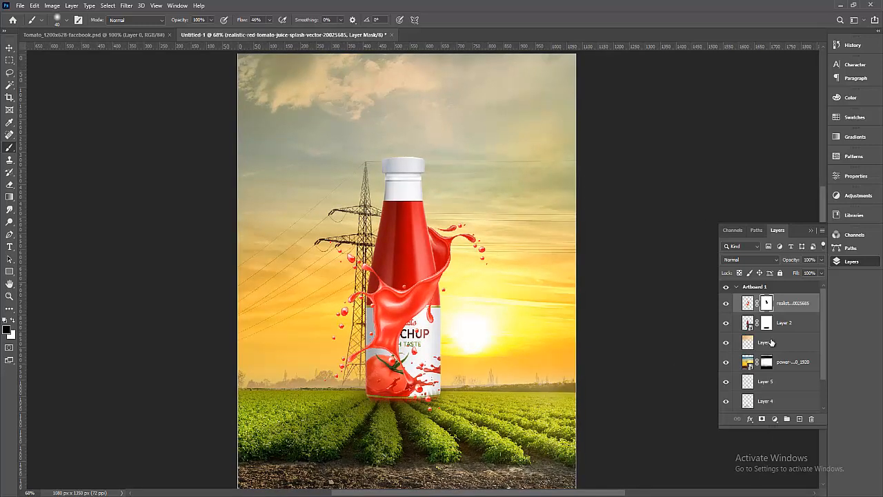
Toggle Layer 5 and the splash layer off and on to compare their effect.
click(771, 385)
click(726, 382)
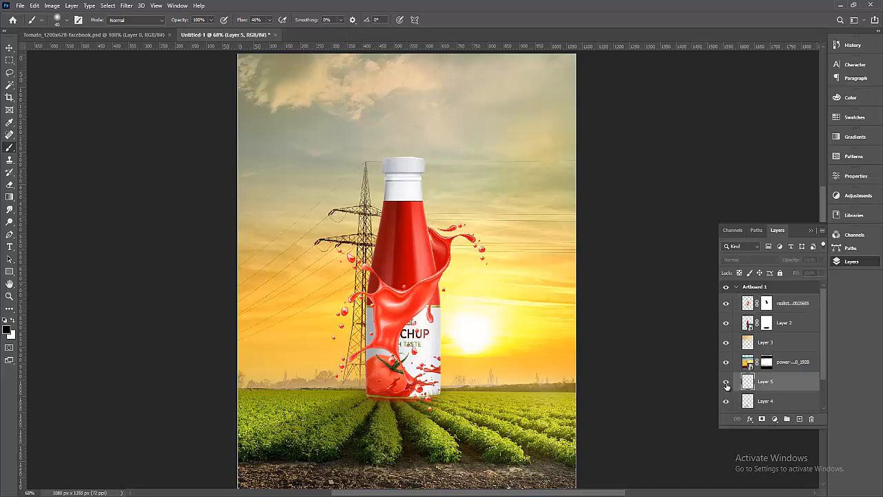
click(725, 382)
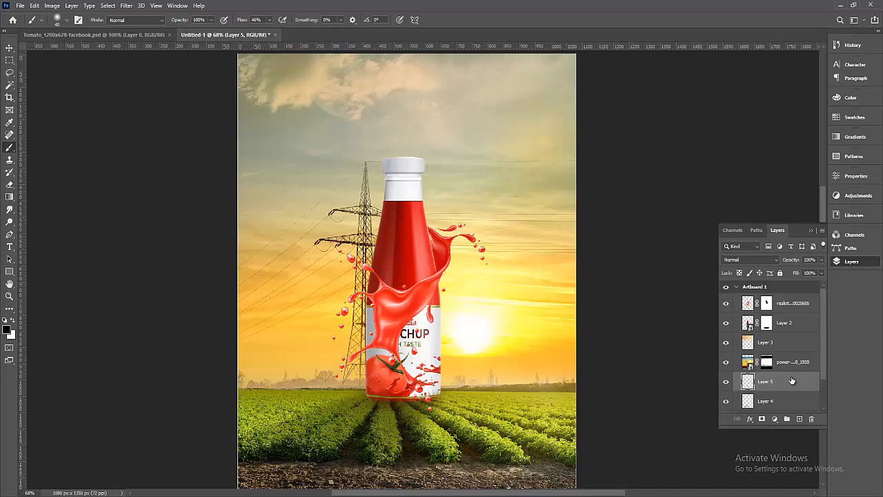
click(799, 343)
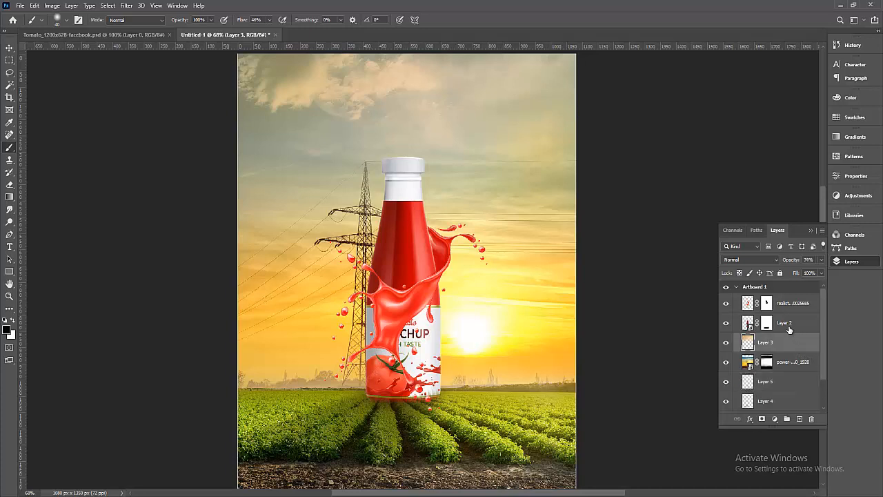
click(788, 305)
click(728, 304)
click(728, 303)
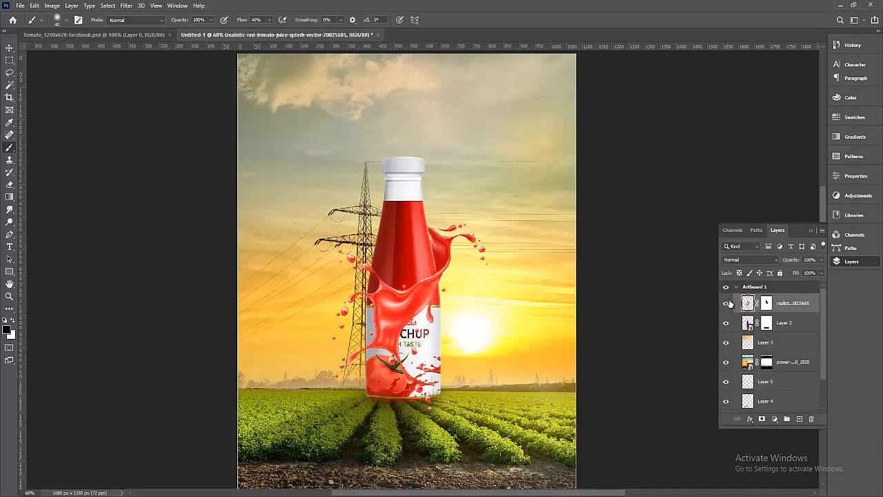
Add an empty Layer 6 above the bottle's Layer 2, then load Layer 2's outline as a selection.
click(786, 322)
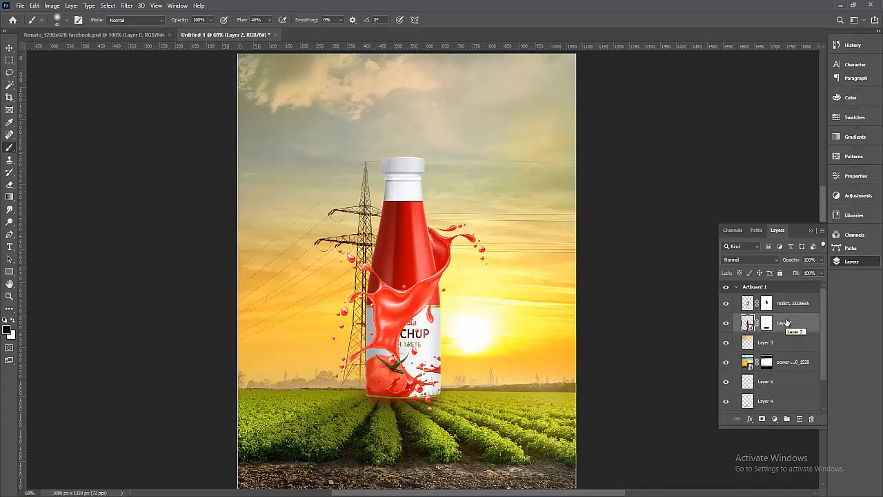
click(799, 420)
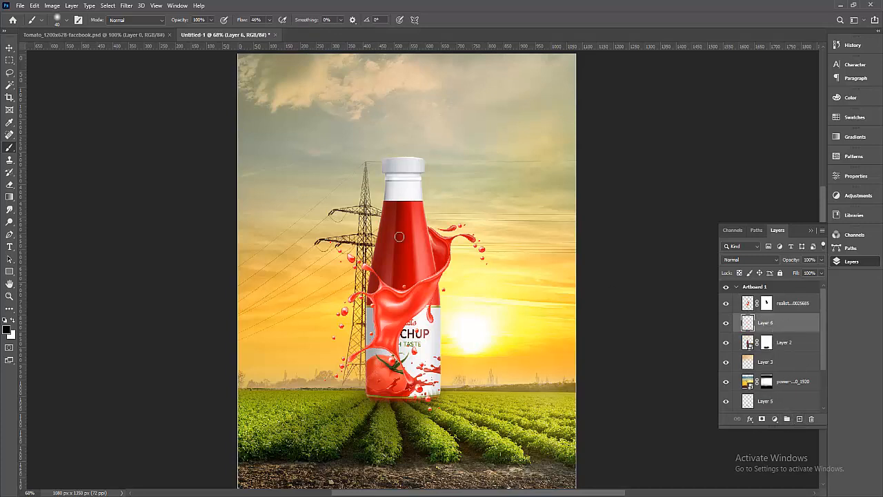
click(748, 343)
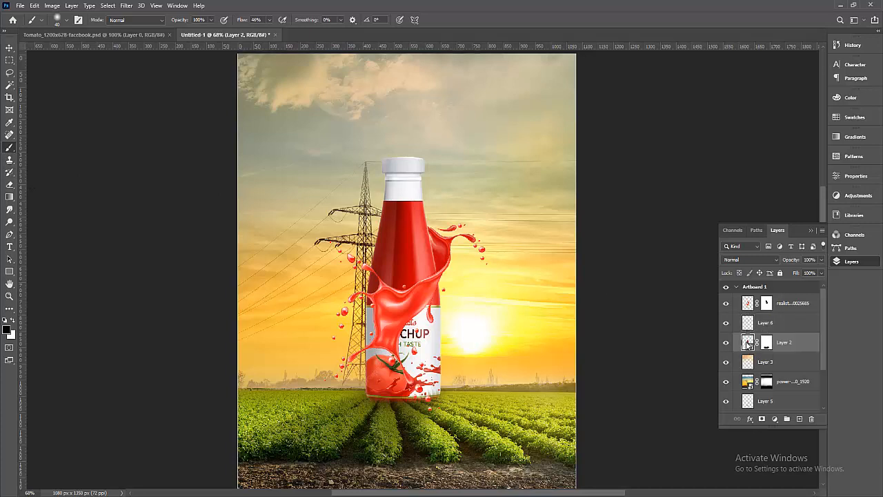
ctrl+click(748, 343)
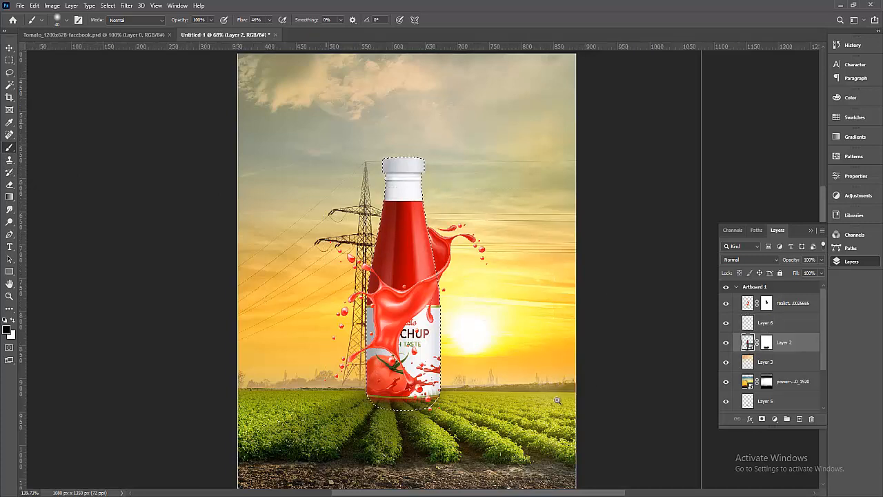
Make the new Layer 6 the active layer to work on.
scroll(558, 391, up, 3)
drag(557, 391, 555, 381)
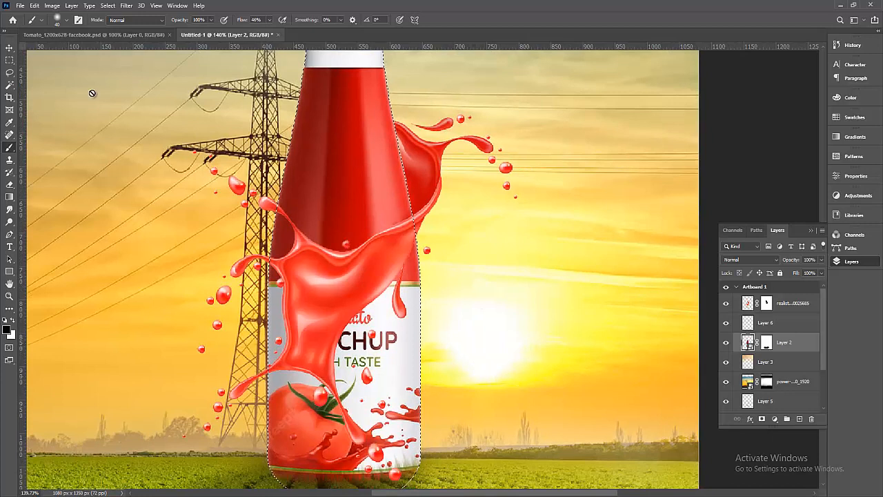
click(8, 51)
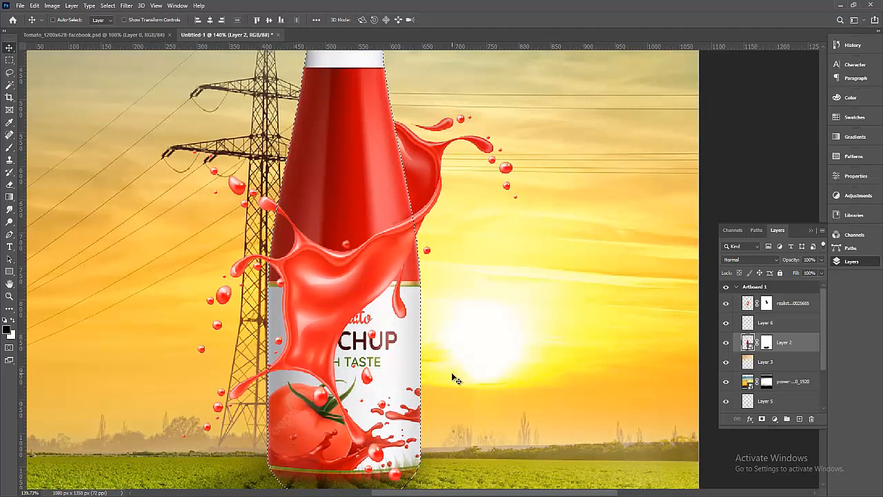
click(769, 323)
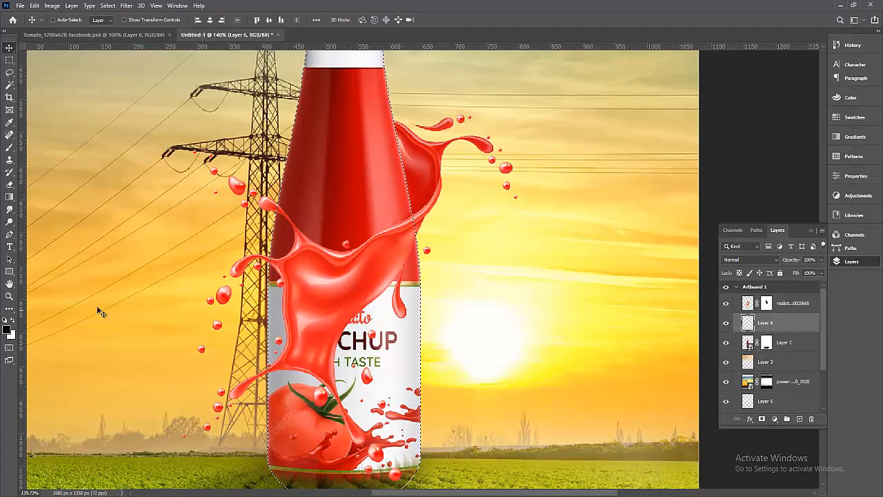
Sample a soft pale yellow (fefd7e) from the sunlit sky as the foreground colour.
click(8, 330)
click(437, 317)
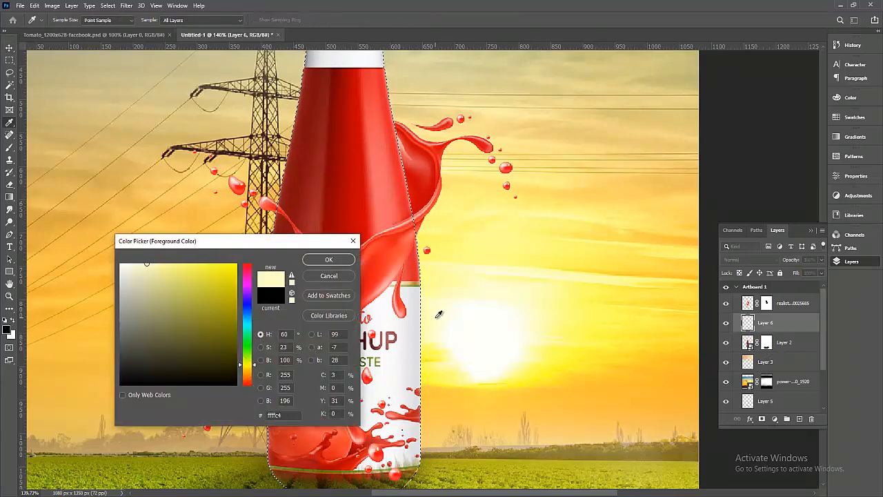
click(437, 366)
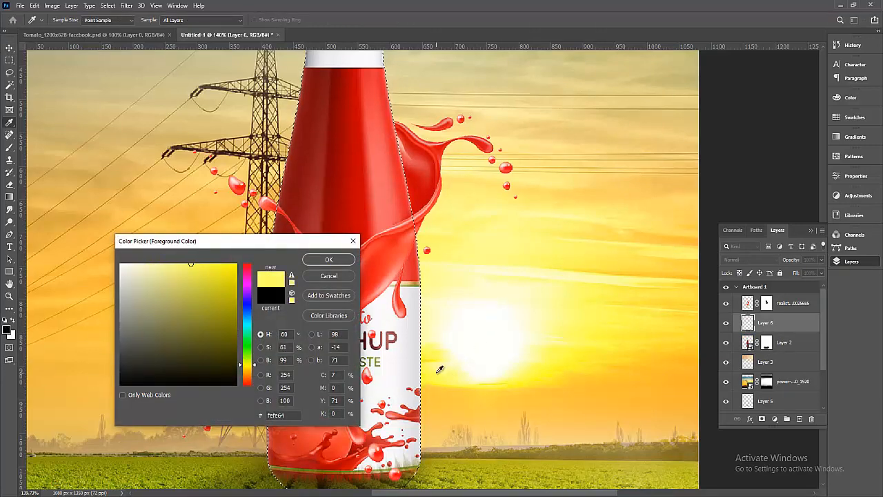
click(519, 330)
click(561, 316)
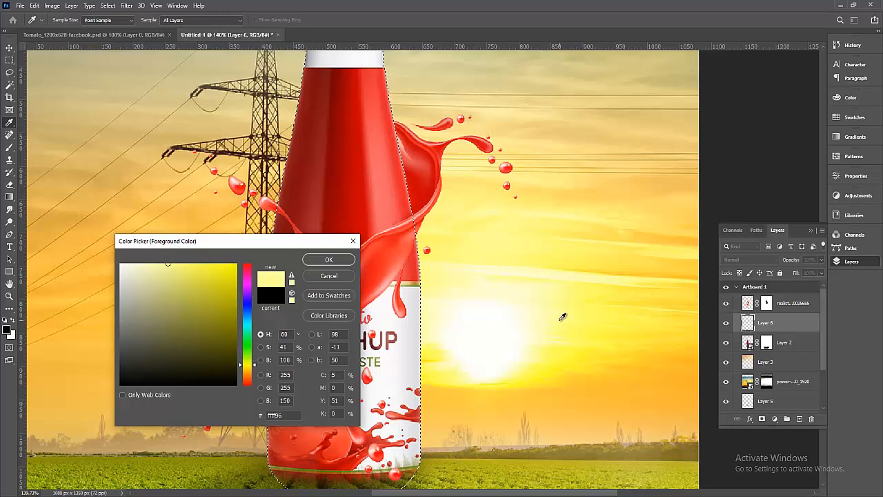
click(555, 256)
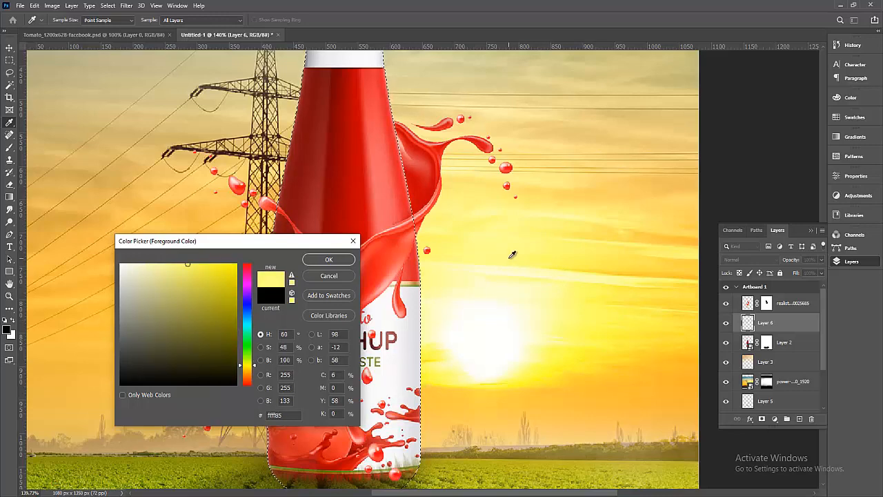
click(461, 240)
click(346, 262)
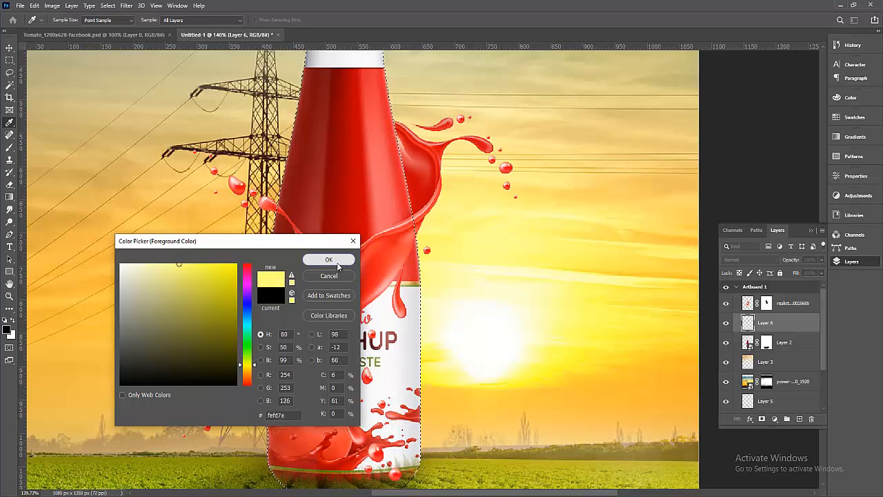
With a larger brush, paint a yellow glow down the bottle's right edge.
key(v)
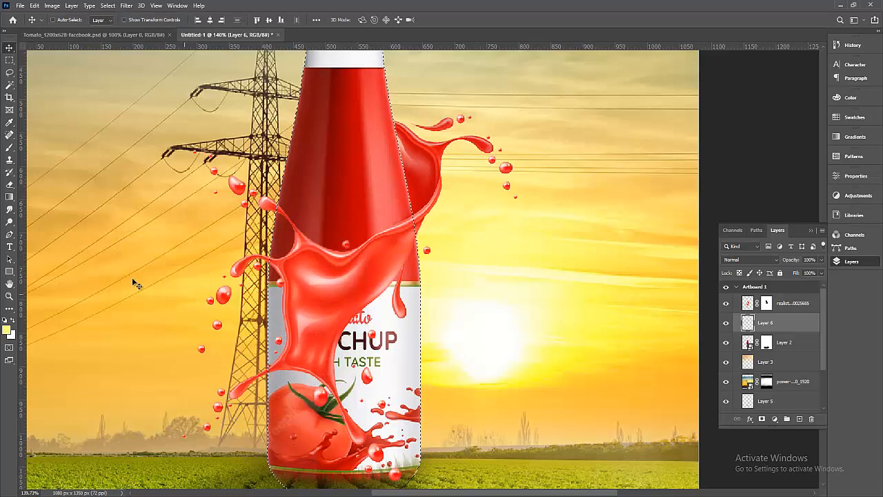
click(9, 147)
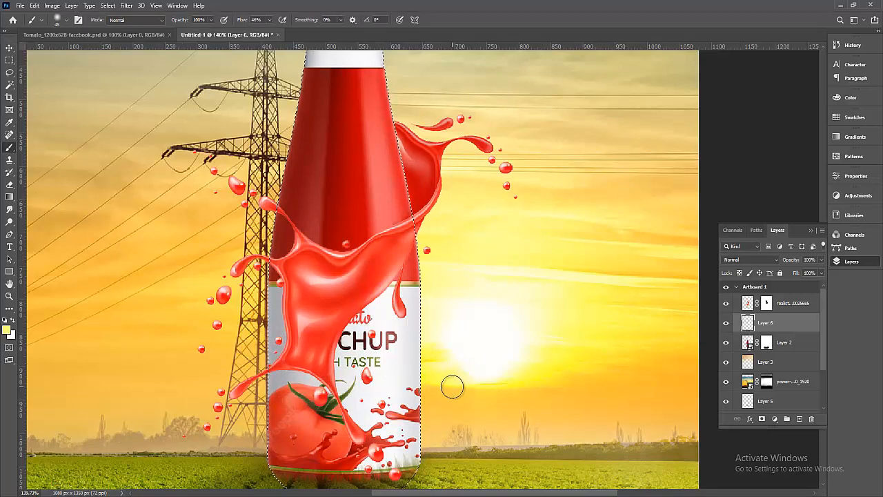
key(bracketright)
key(bracketright)
key(bracketright)
key(bracketright)
key(bracketright)
key(bracketright)
key(bracketright)
key(bracketright)
key(bracketright)
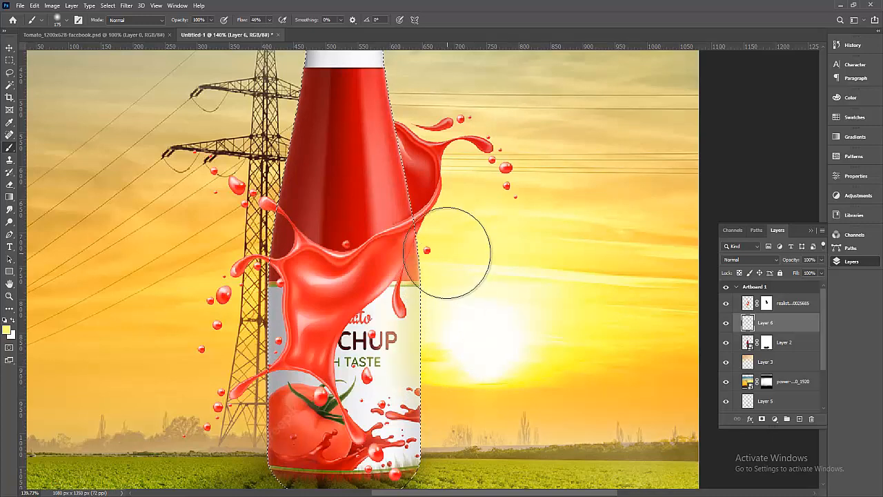
drag(446, 254, 445, 430)
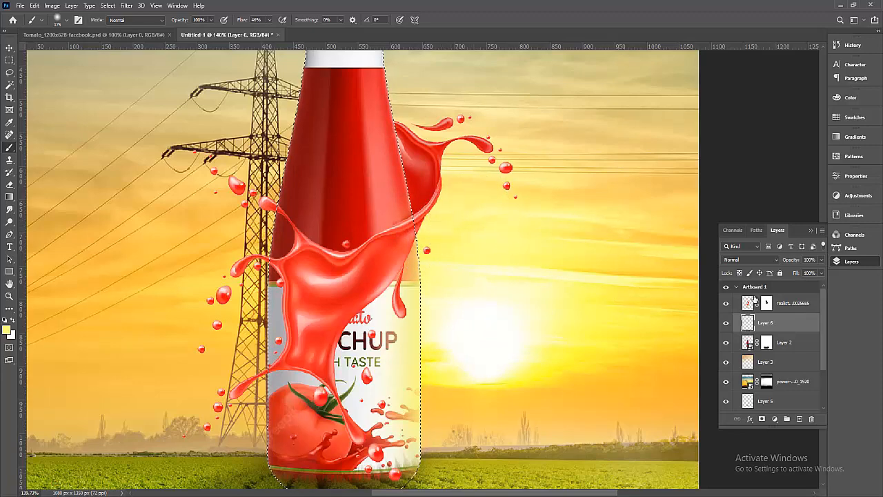
Load the tomato splash layer's outline as a selection and shrink the brush.
click(789, 304)
ctrl+click(747, 304)
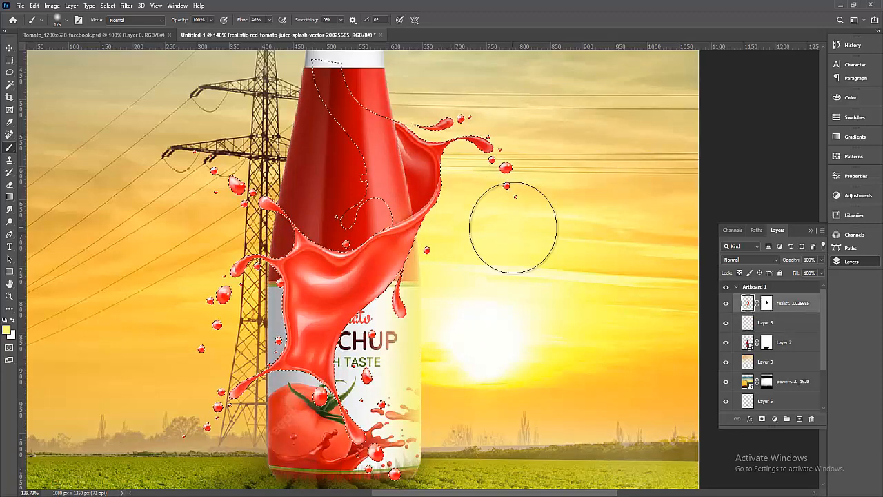
scroll(512, 233, up, 3)
key(bracketleft)
key(bracketleft)
key(bracketleft)
key(bracketleft)
key(bracketleft)
key(bracketleft)
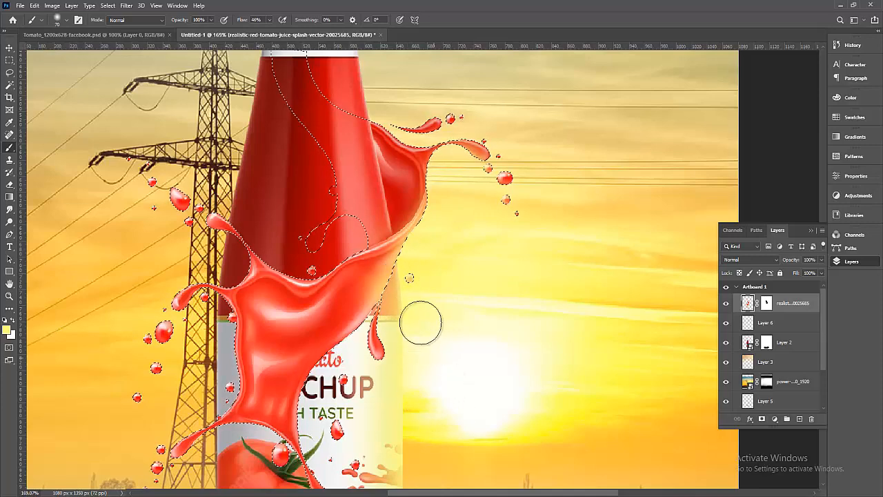
Reload the bottle's outline as a selection and return to Layer 6, viewing the bottle's base.
click(751, 343)
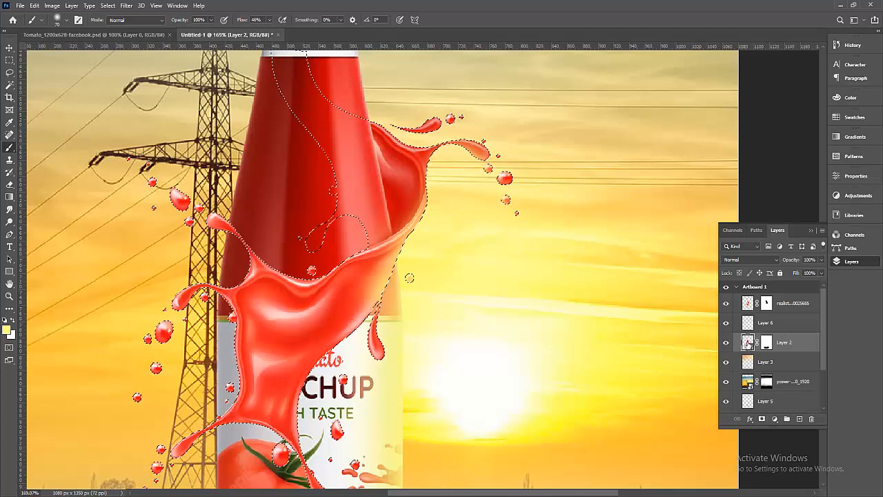
ctrl+click(748, 342)
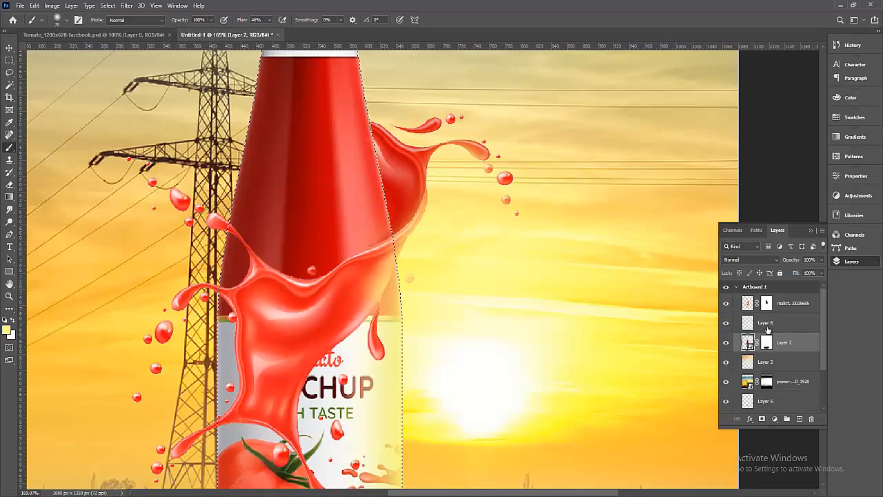
click(764, 324)
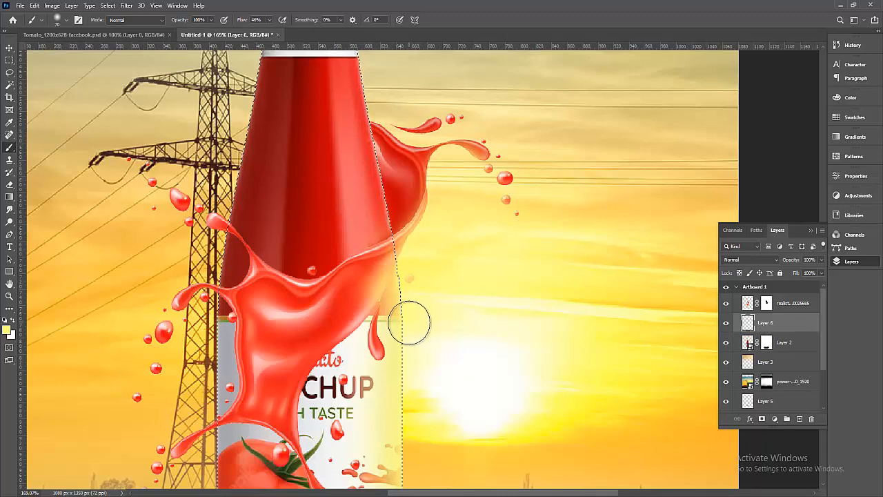
drag(482, 398, 456, 310)
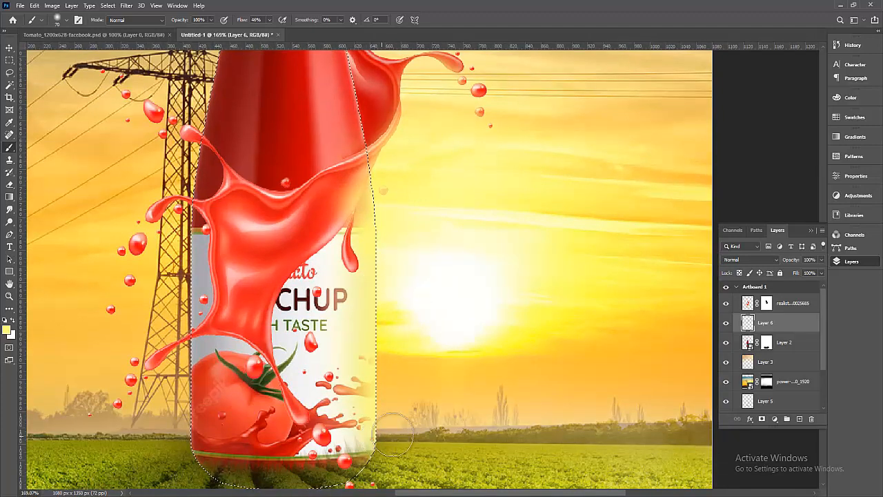
alt+click(526, 260)
alt+click(527, 260)
drag(552, 281, 503, 327)
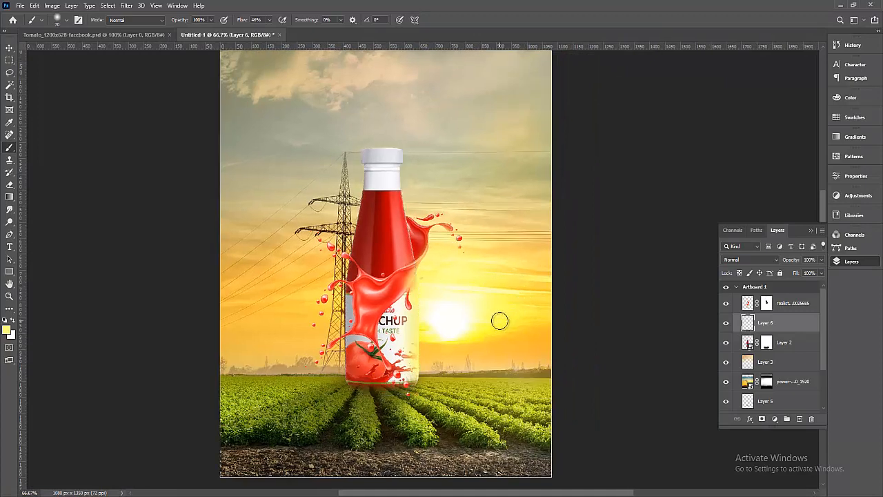
Set Layer 6's yellow glow to Hard Light blending at 90% opacity.
alt+click(452, 295)
drag(338, 182, 550, 386)
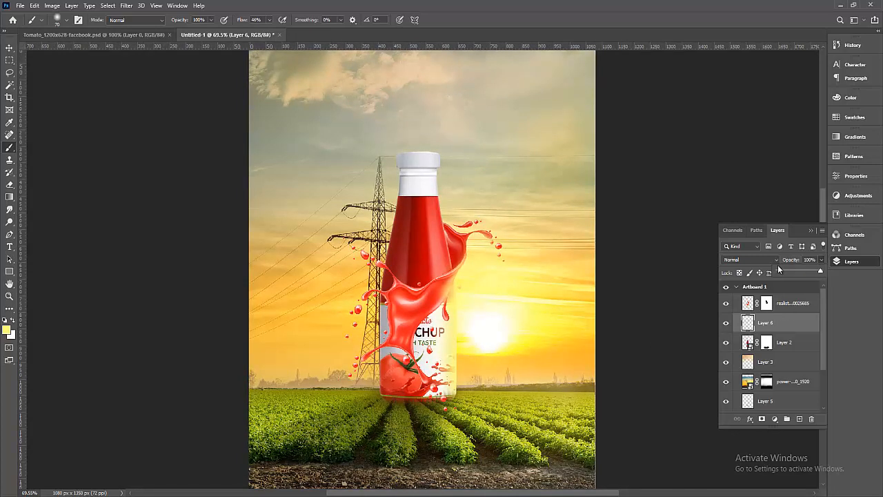
click(747, 260)
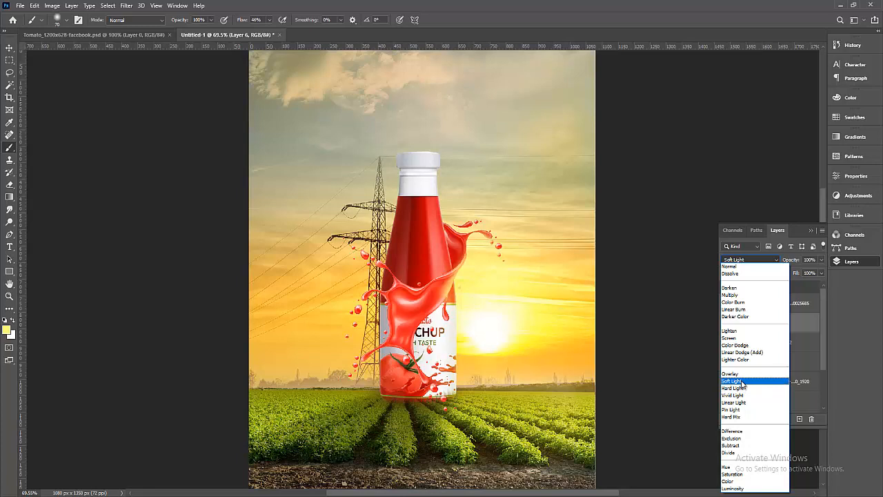
click(742, 390)
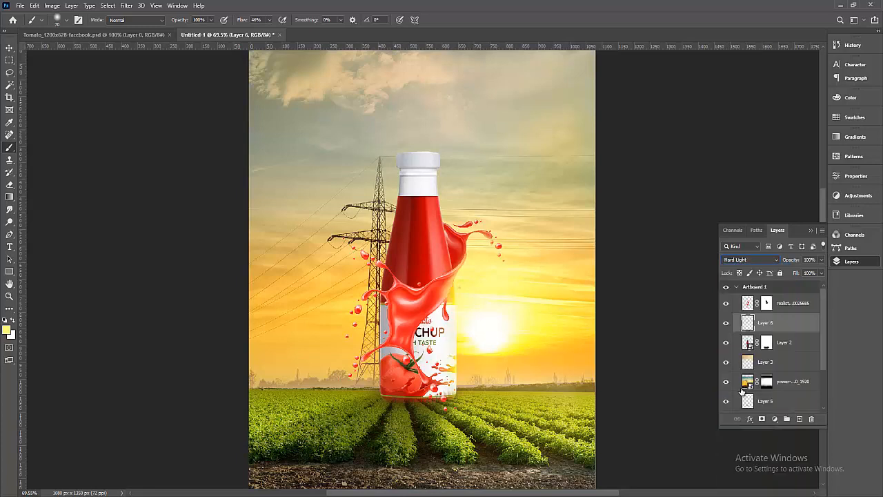
click(821, 261)
drag(819, 271, 813, 269)
scroll(518, 335, down, 3)
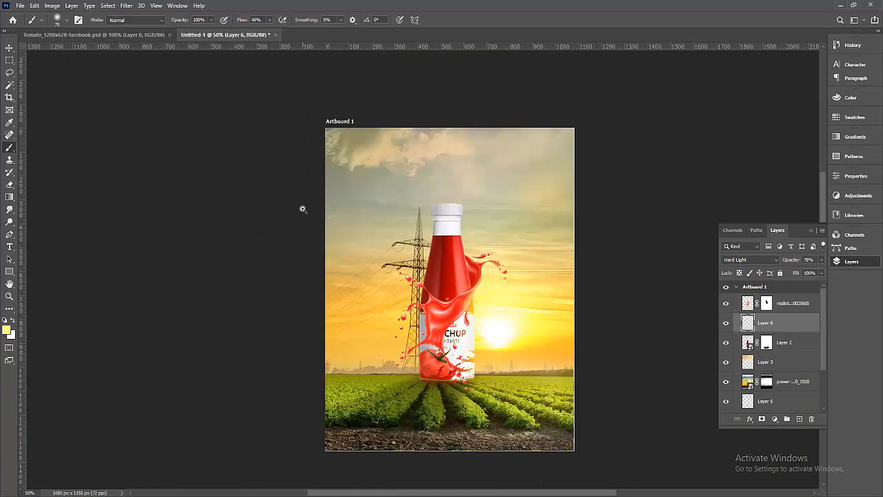
drag(408, 324, 438, 372)
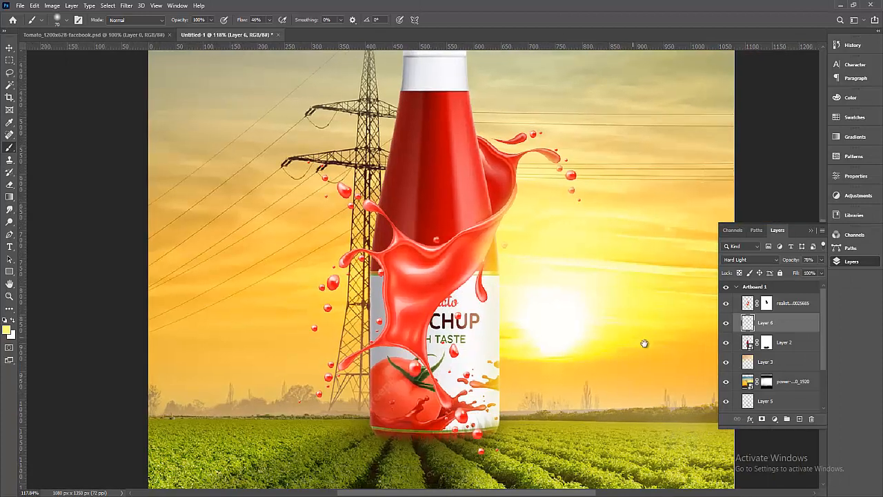
click(809, 260)
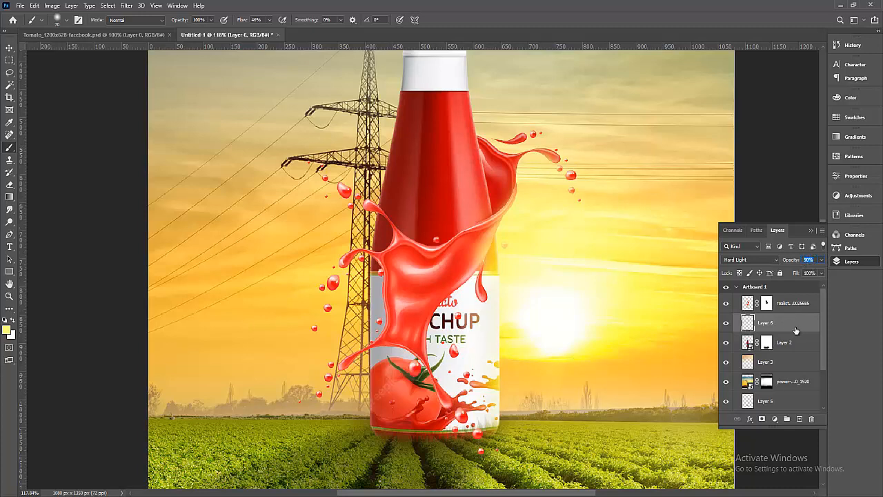
Add a new empty Layer 7 above Layer 6.
click(802, 292)
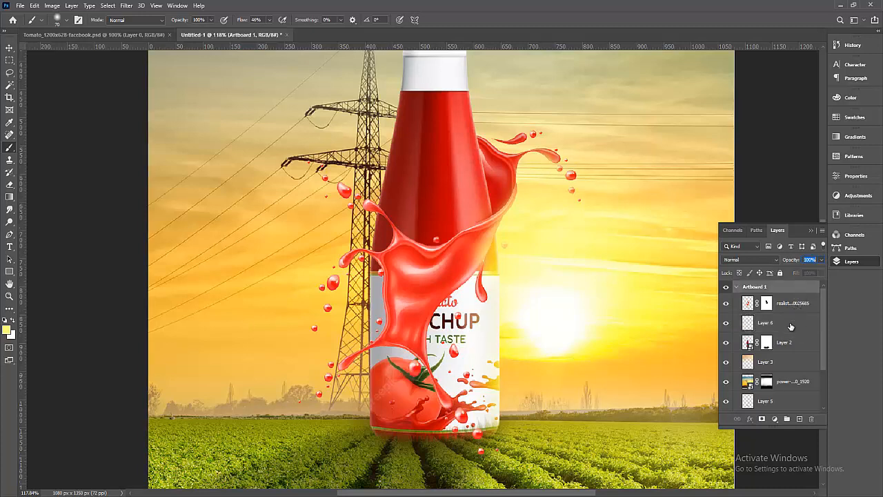
click(792, 327)
click(800, 420)
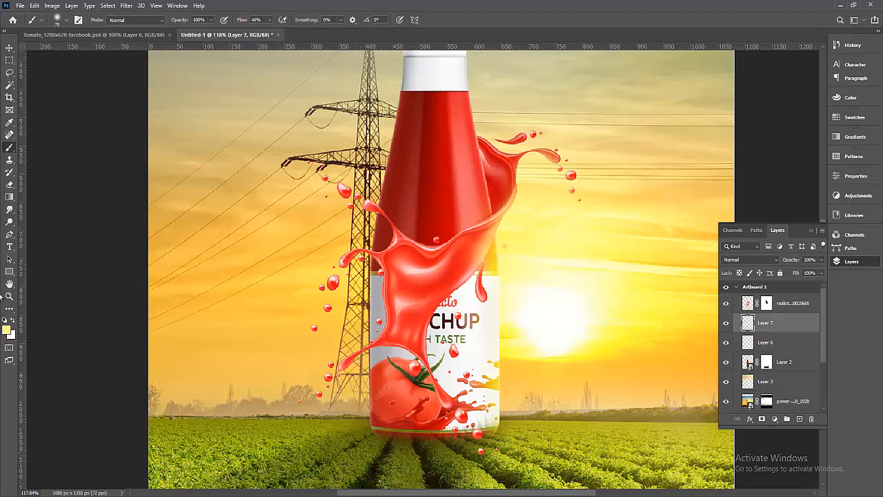
Confirm a light foreground colour and load the bottle's outline as a selection.
click(7, 331)
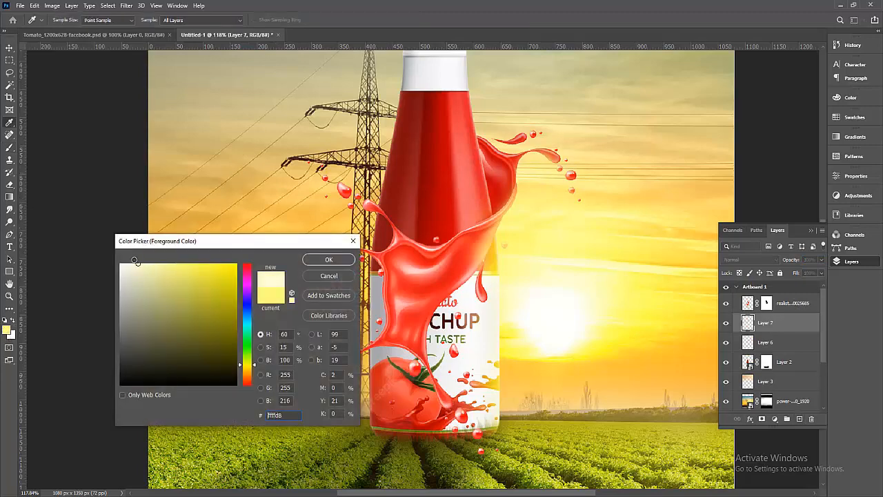
click(328, 259)
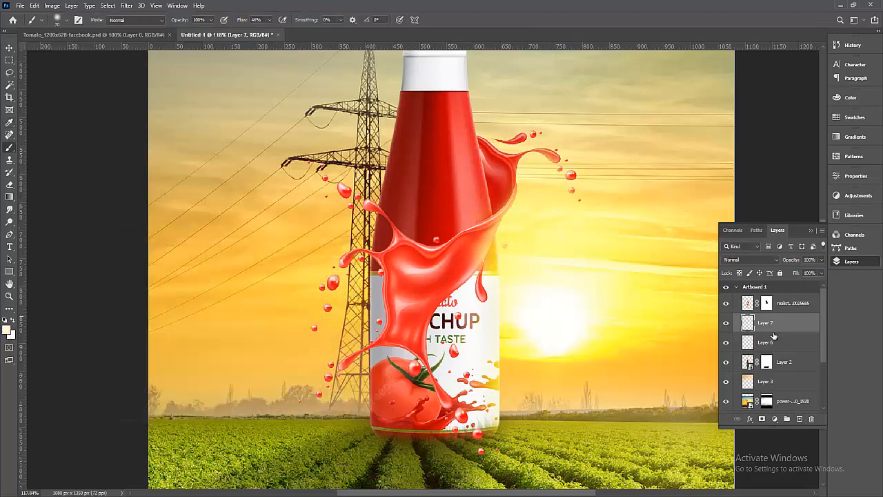
click(748, 361)
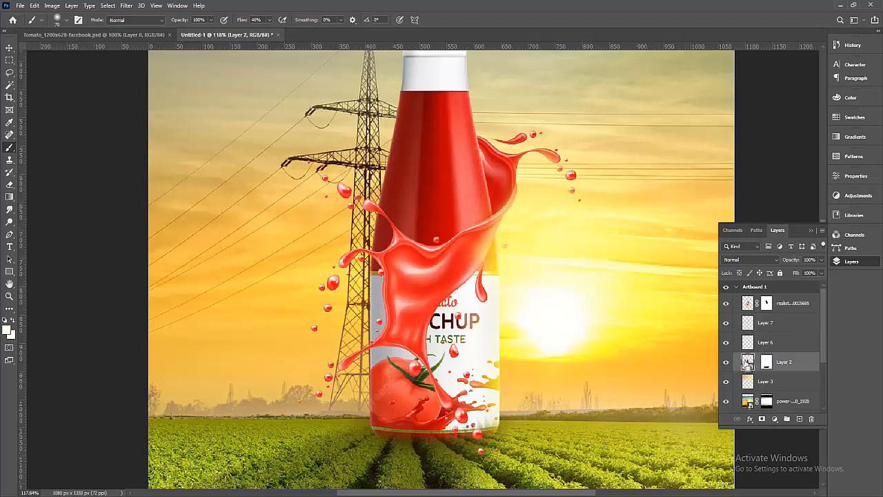
ctrl+click(747, 361)
On Layer 7, paint white over the yellow splash dots along the bottle's right edge.
scroll(613, 351, up, 3)
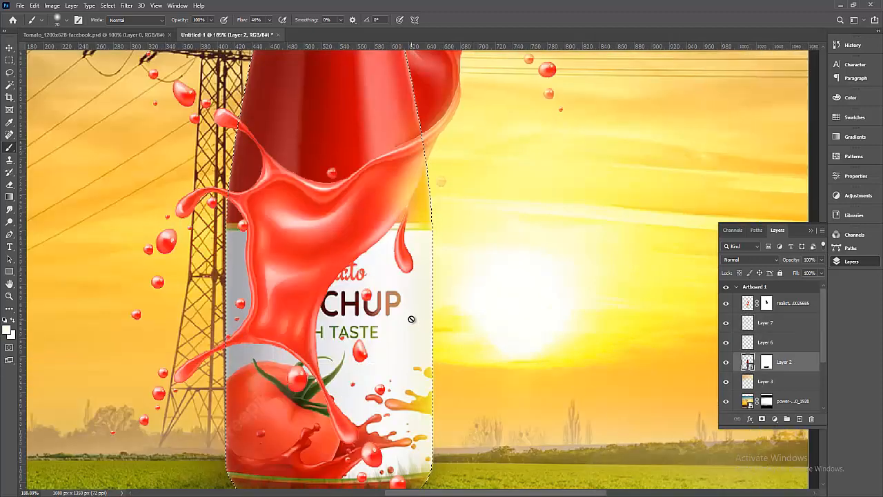
click(767, 362)
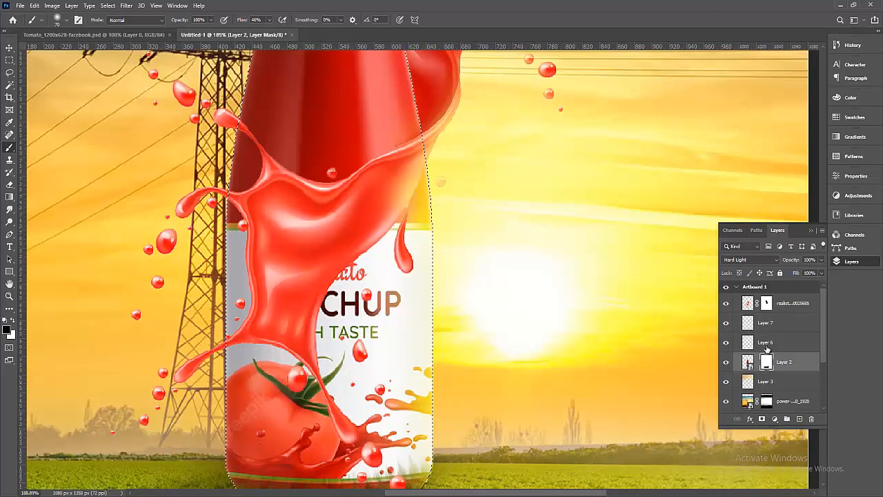
click(767, 345)
click(766, 323)
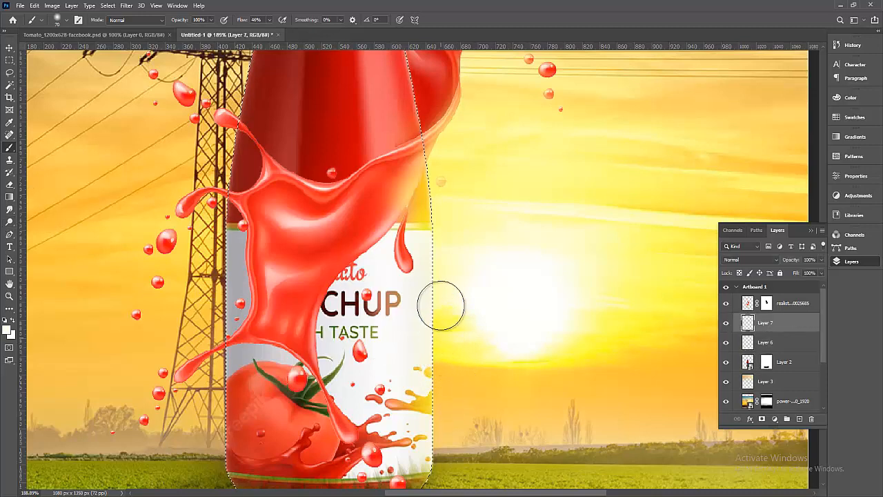
mouse_move(432, 360)
mouse_down()
mouse_move(441, 412)
mouse_move(444, 310)
mouse_up()
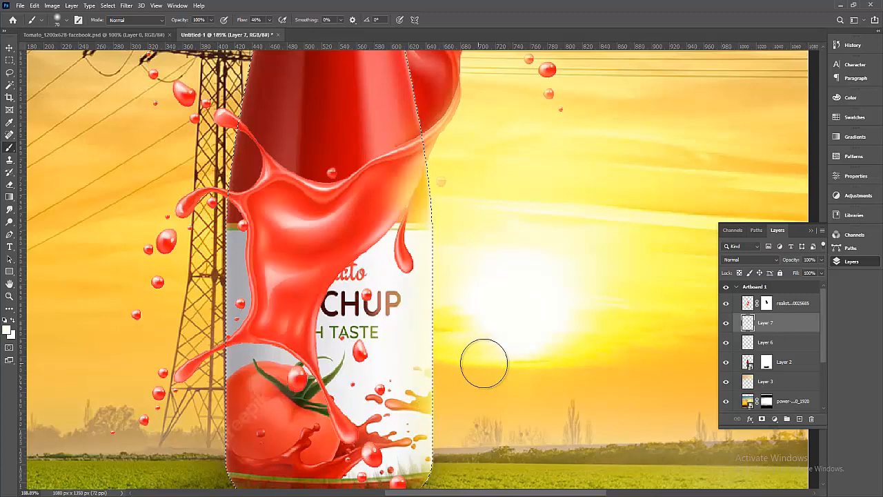
Zoom out and switch to the tomato_1200x628-facebook.psd document.
scroll(548, 351, down, 3)
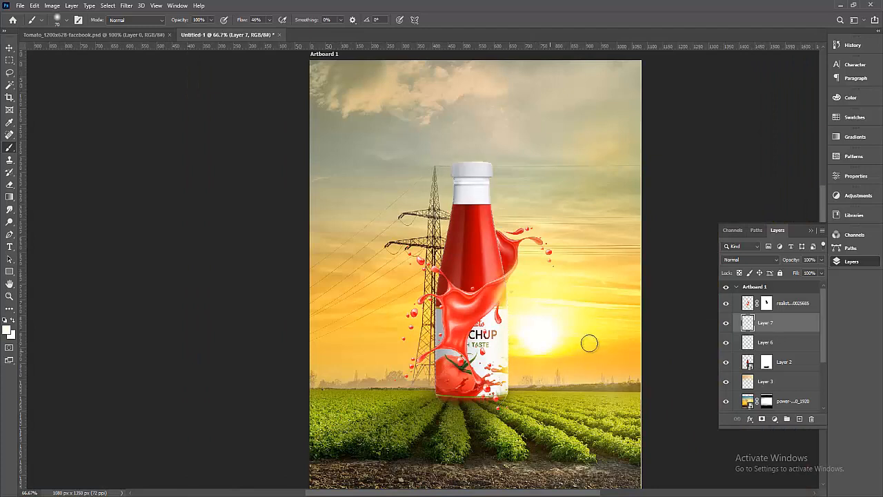
scroll(592, 340, down, 1)
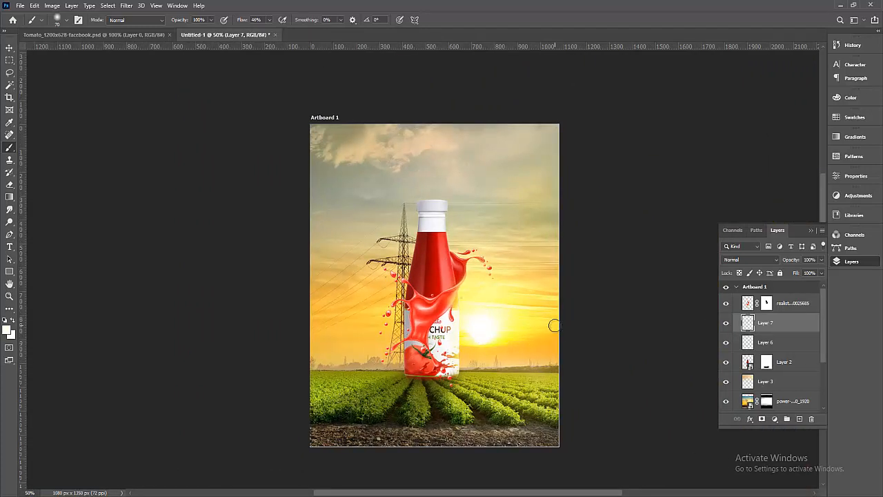
click(96, 35)
Drag the tomato into the ketchup ad as Layer 8, placed beneath the bottle's Layer 2.
click(10, 47)
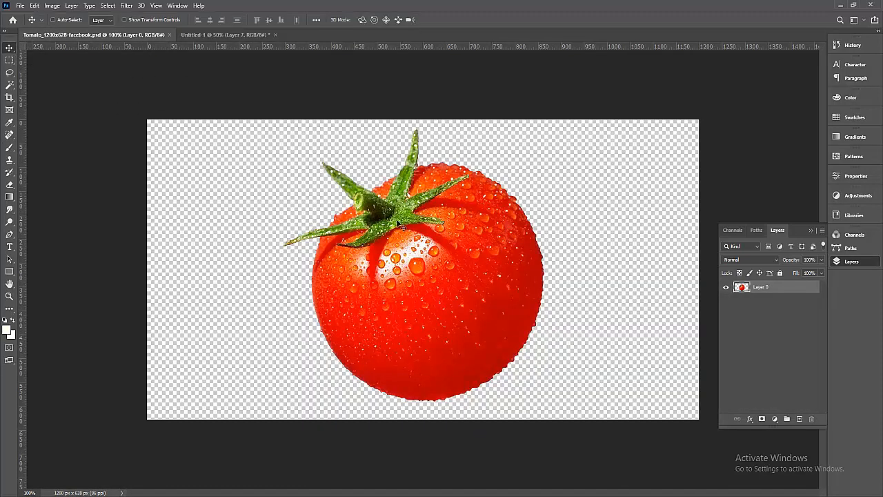
drag(407, 224, 430, 199)
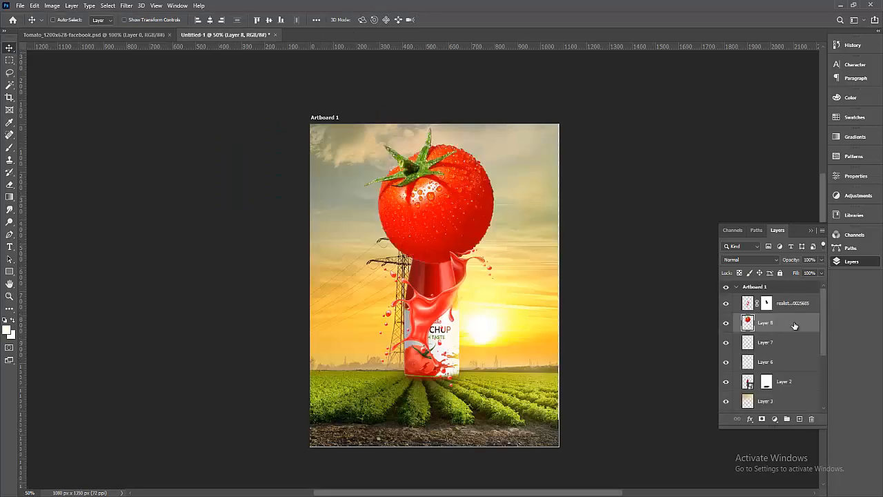
drag(795, 325, 786, 301)
drag(406, 241, 408, 361)
drag(797, 305, 794, 394)
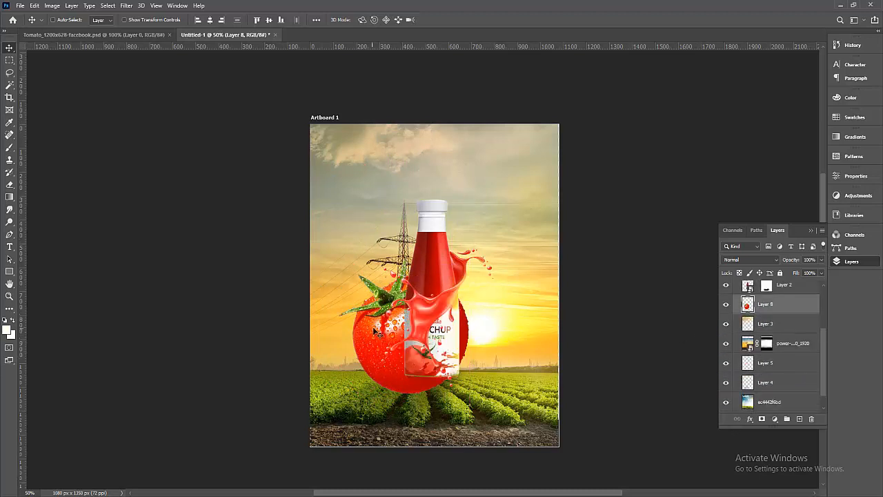
drag(373, 326, 321, 299)
Flip the tomato horizontally and scale it down into the artboard's bottom-right corner.
key(ctrl+t)
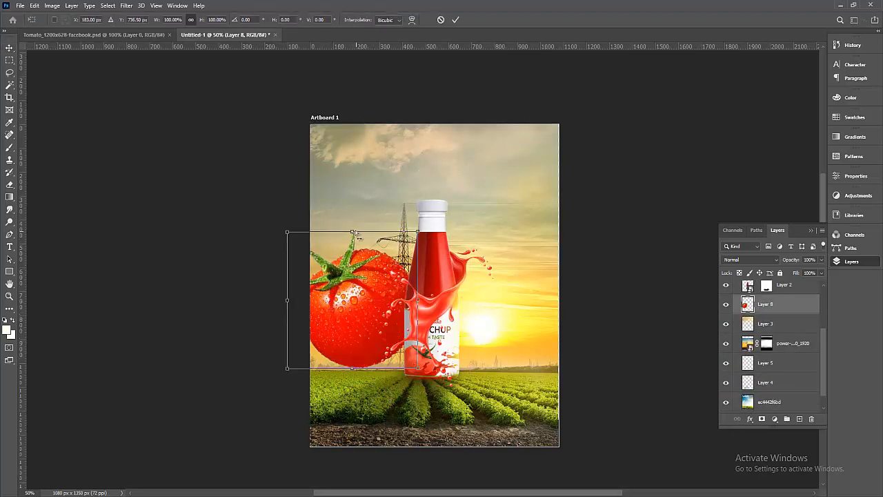
drag(358, 235, 359, 297)
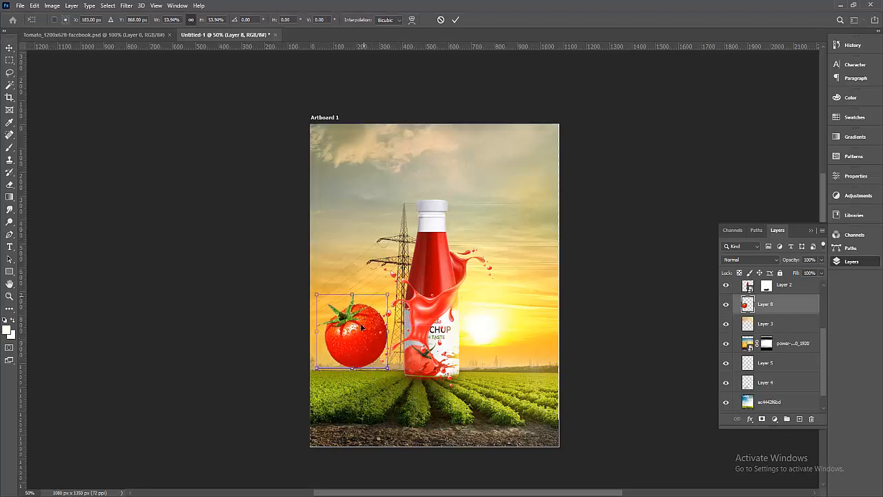
mouse_move(361, 328)
mouse_down()
mouse_move(359, 345)
mouse_move(374, 348)
mouse_move(331, 340)
mouse_move(363, 324)
mouse_up()
right_click(329, 341)
click(339, 328)
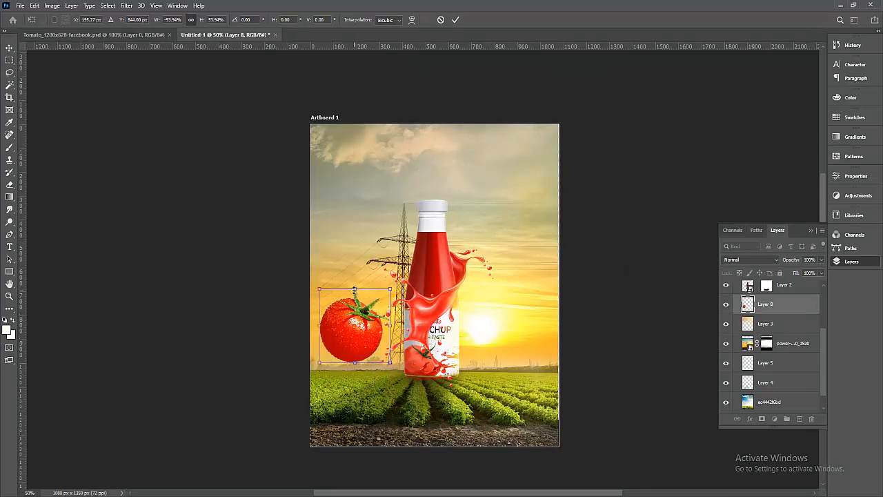
drag(355, 290, 347, 357)
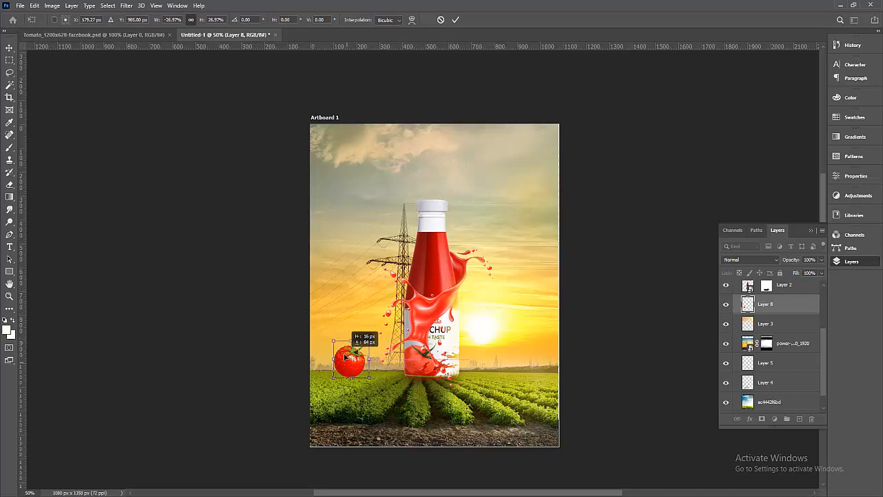
drag(443, 383, 540, 431)
Fine-tune the corner tomato to 22.83%, commit the transform, and duplicate it with Ctrl+J.
drag(434, 339, 640, 453)
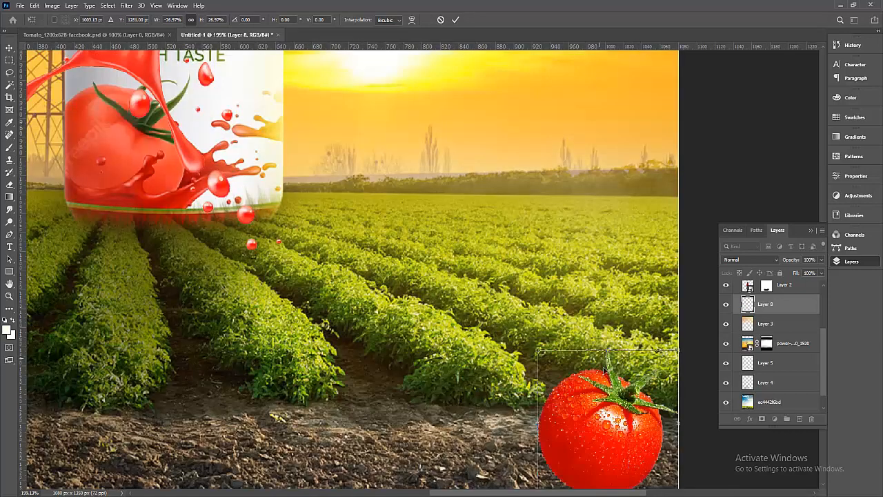
drag(607, 370, 516, 306)
drag(445, 287, 428, 269)
drag(474, 345, 505, 324)
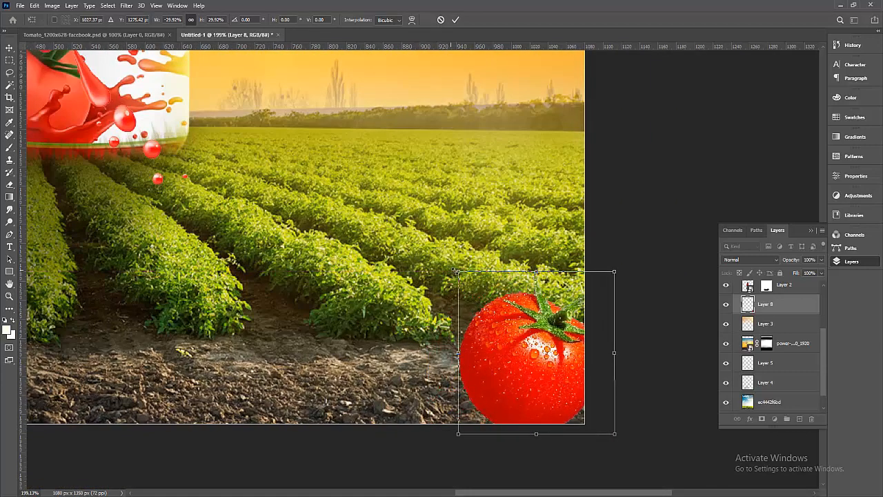
drag(458, 269, 494, 306)
drag(556, 357, 547, 359)
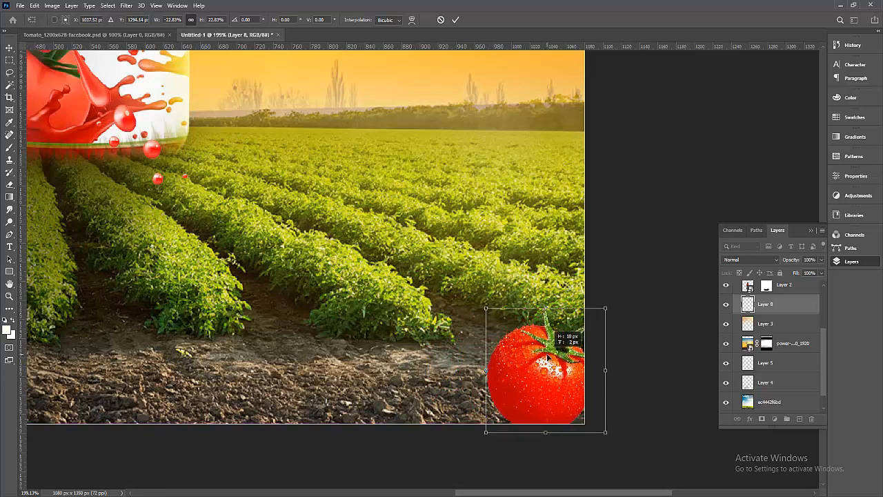
scroll(547, 357, down, 10)
scroll(536, 350, up, 12)
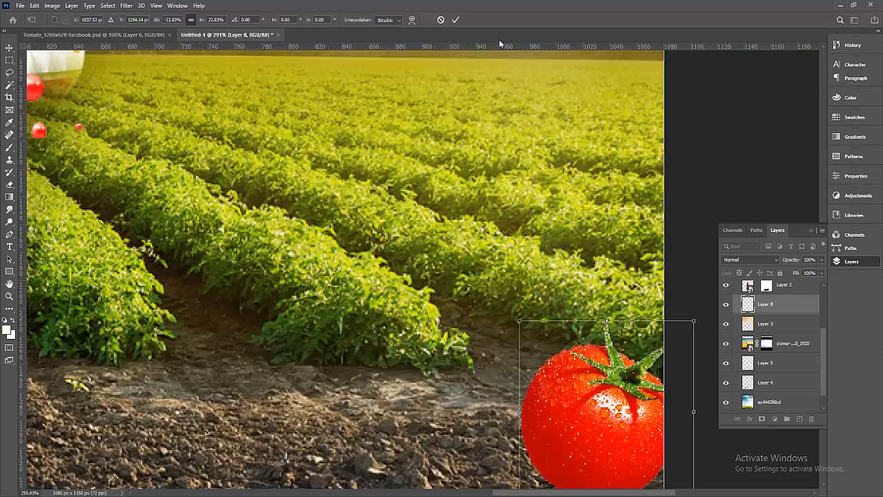
click(458, 21)
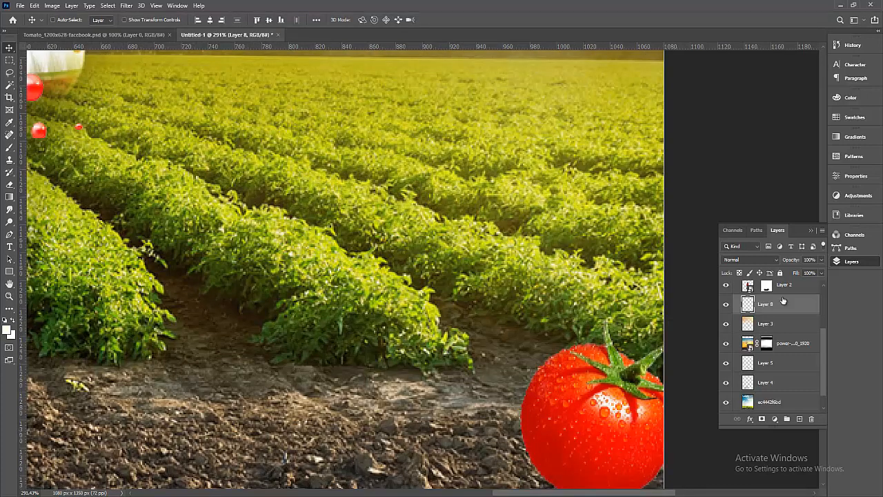
key(ctrl+j)
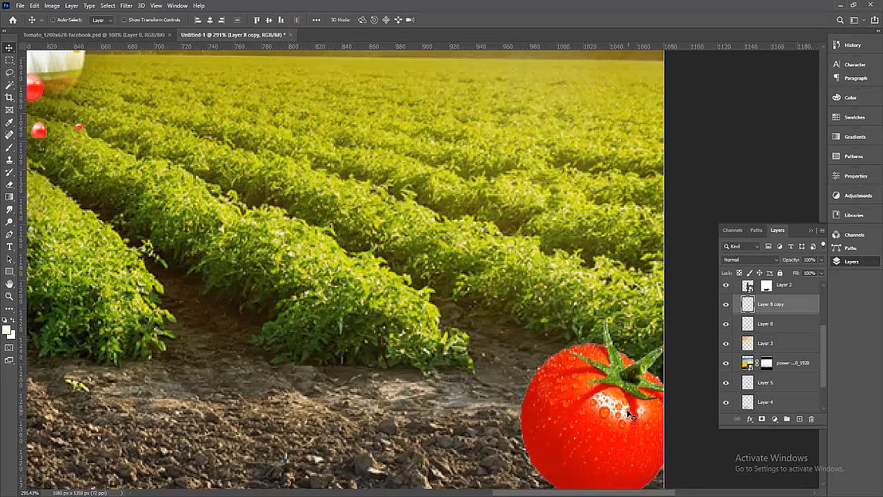
Move the tomato copy left, flip it horizontally, and scale it to about 60% (59.89%).
drag(560, 402, 421, 368)
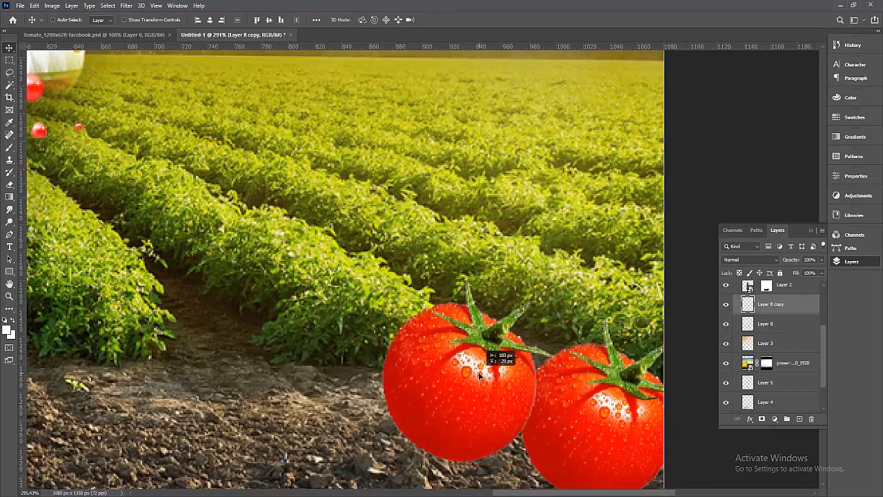
key(ctrl+t)
right_click(476, 372)
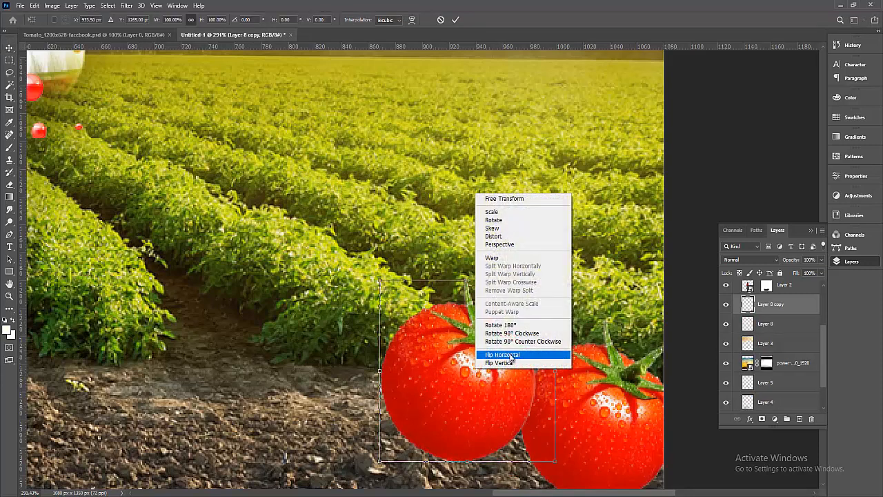
click(501, 355)
drag(467, 279, 490, 355)
drag(455, 421, 528, 448)
click(455, 20)
Select both tomato layers and merge them into one Layer 8 copy with Ctrl+E.
scroll(592, 301, down, 5)
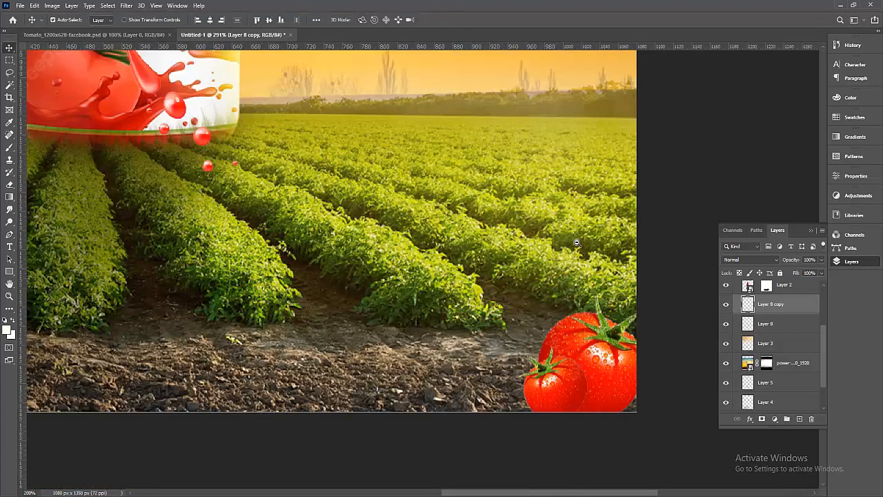
scroll(634, 383, up, 5)
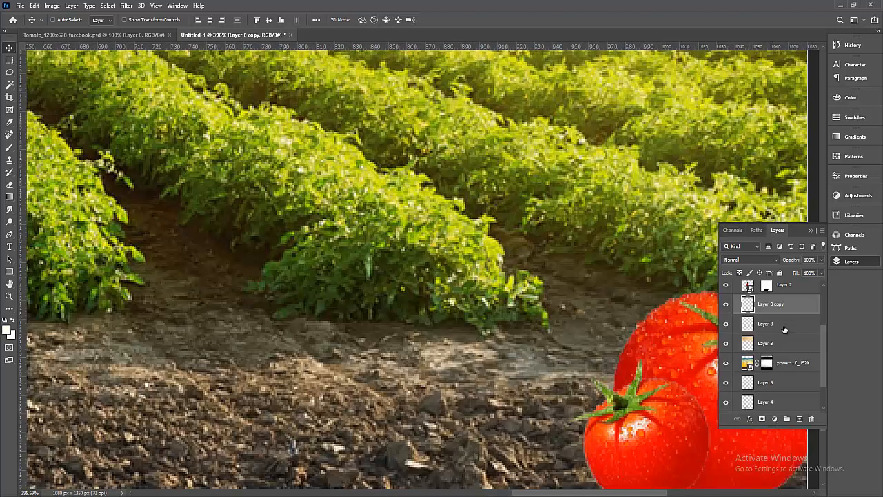
shift+click(785, 325)
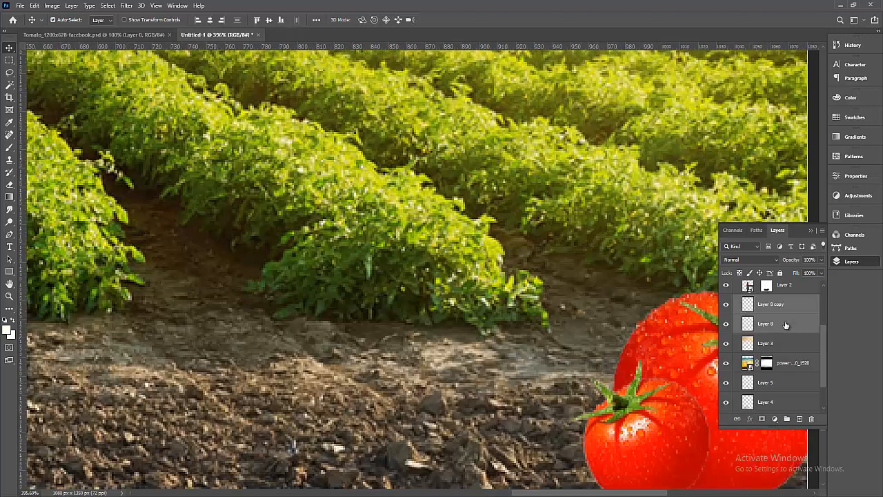
key(ctrl+e)
drag(621, 328, 483, 247)
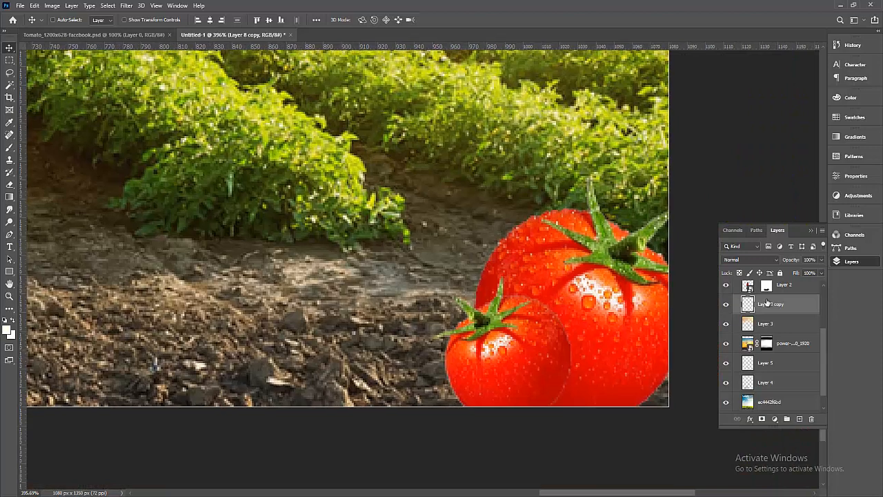
Add a Levels adjustment with midtones at 0.43 and invert its mask to black.
click(775, 420)
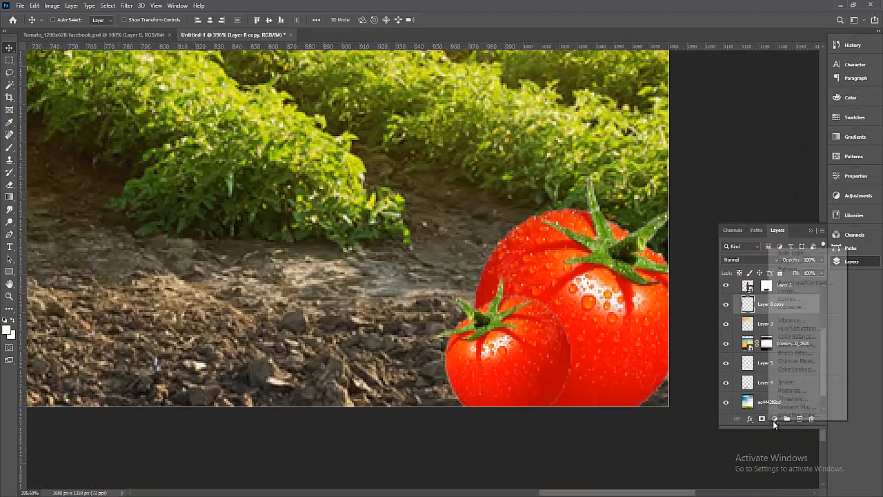
click(800, 292)
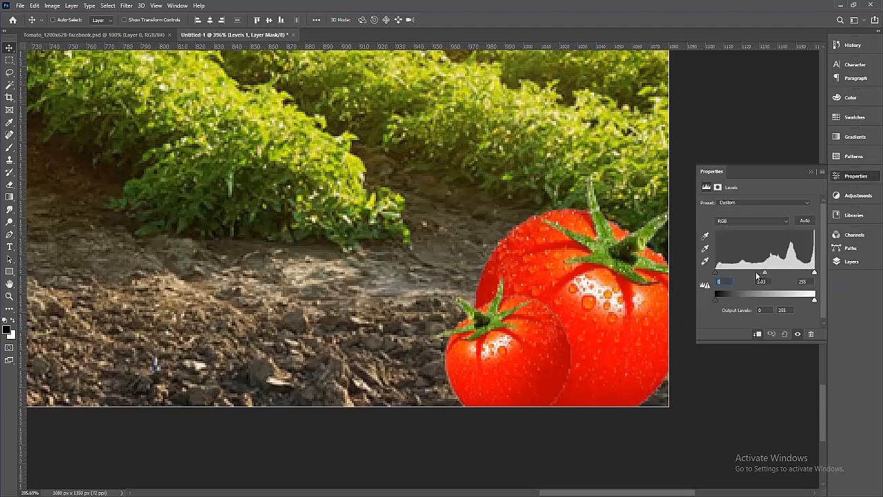
drag(756, 274, 828, 269)
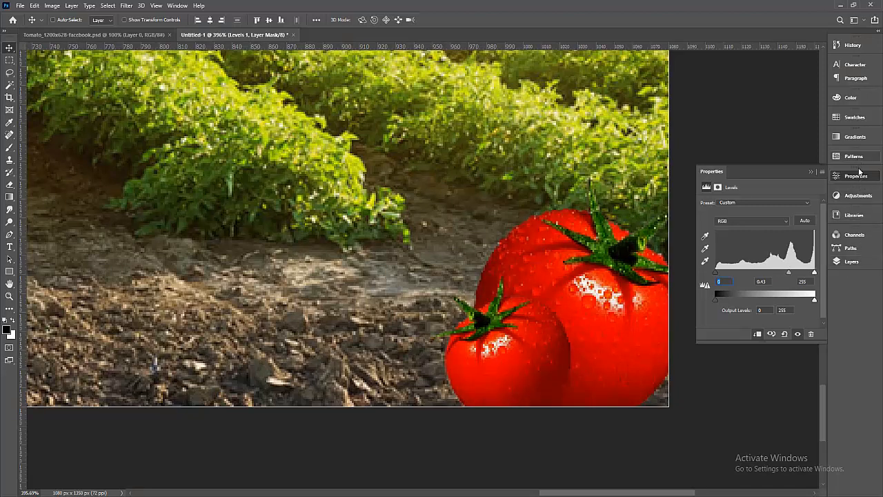
click(851, 261)
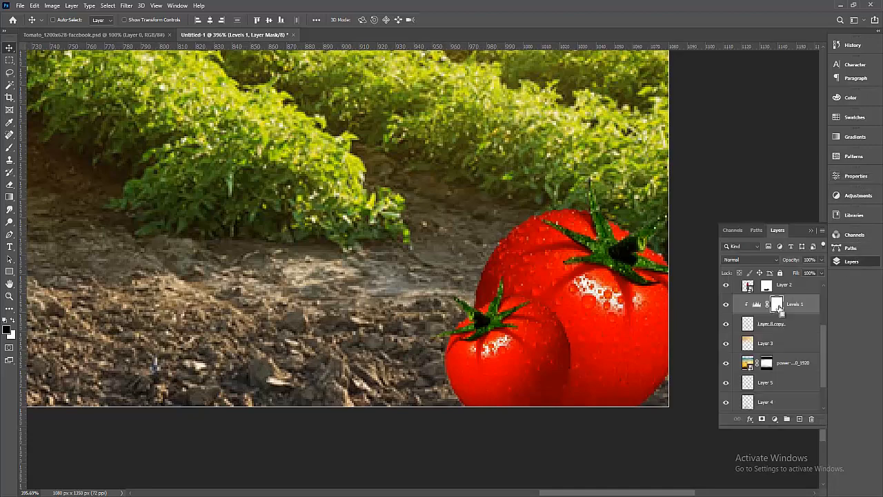
key(ctrl+i)
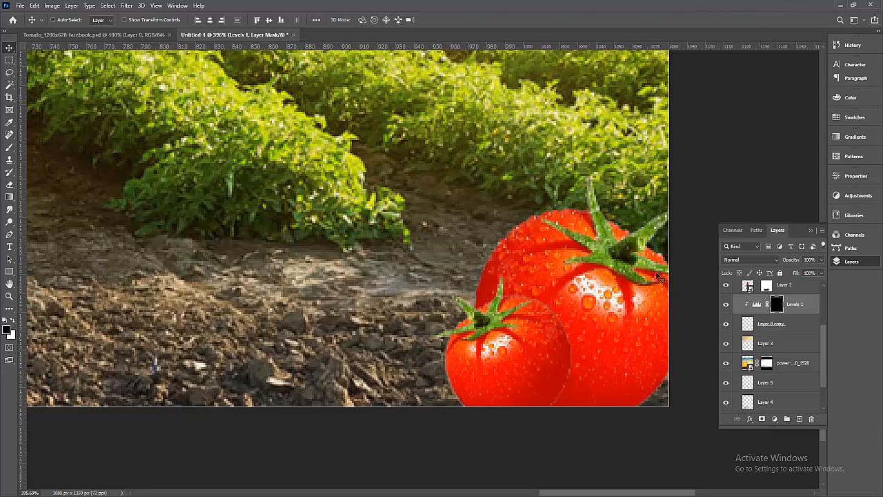
click(9, 147)
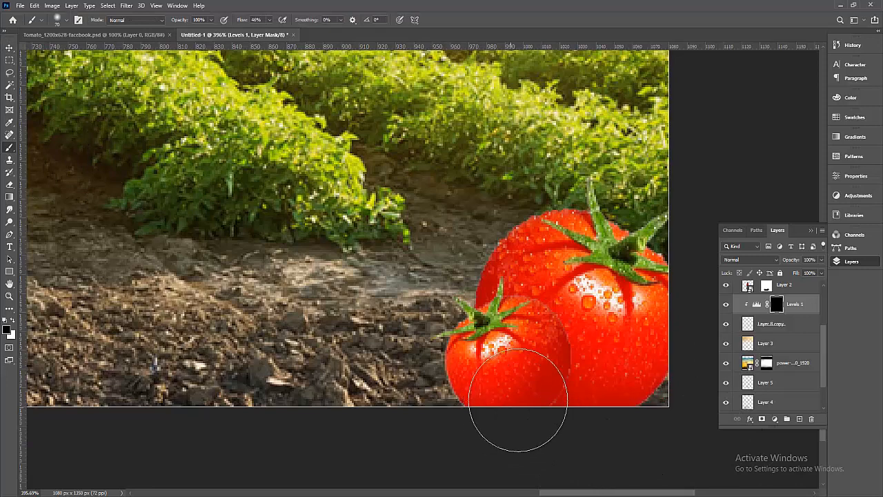
key(x)
drag(635, 355, 615, 385)
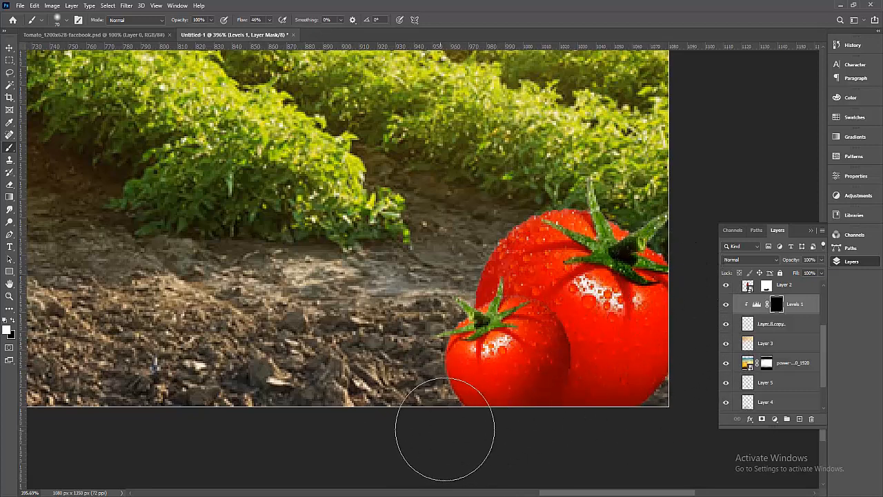
click(787, 333)
scroll(786, 341, up, 2)
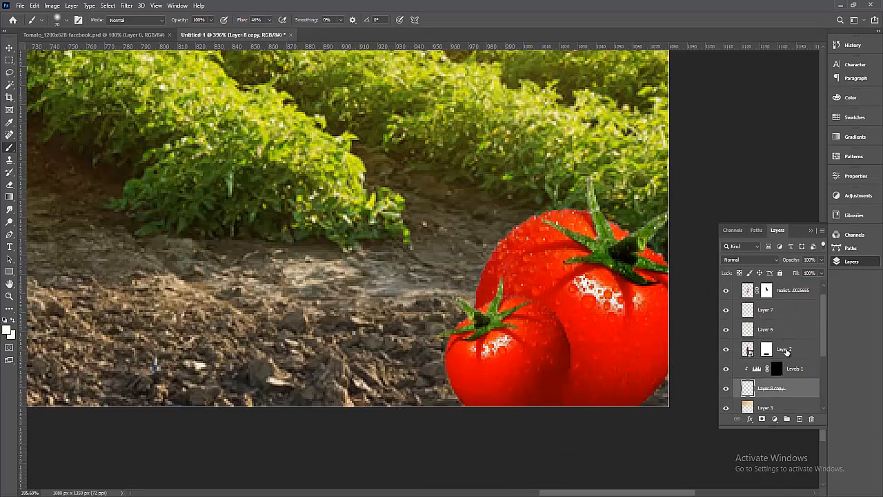
scroll(793, 373, down, 1)
scroll(793, 360, up, 2)
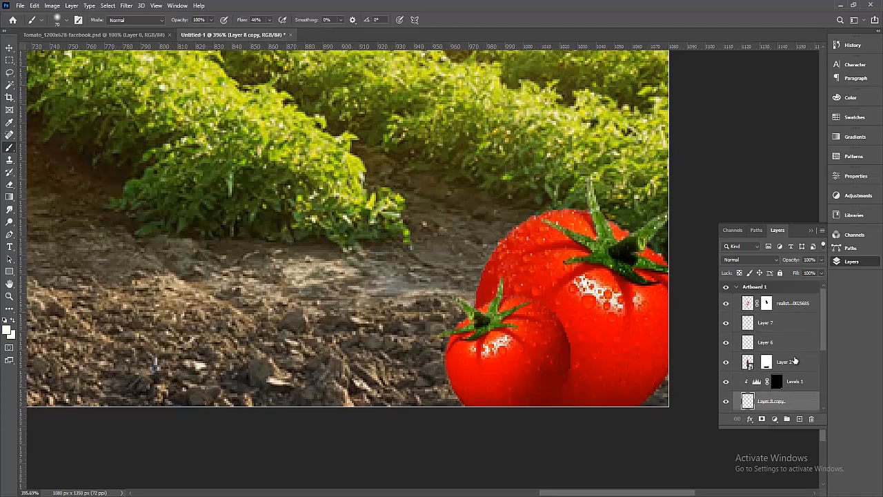
scroll(772, 345, down, 4)
click(726, 324)
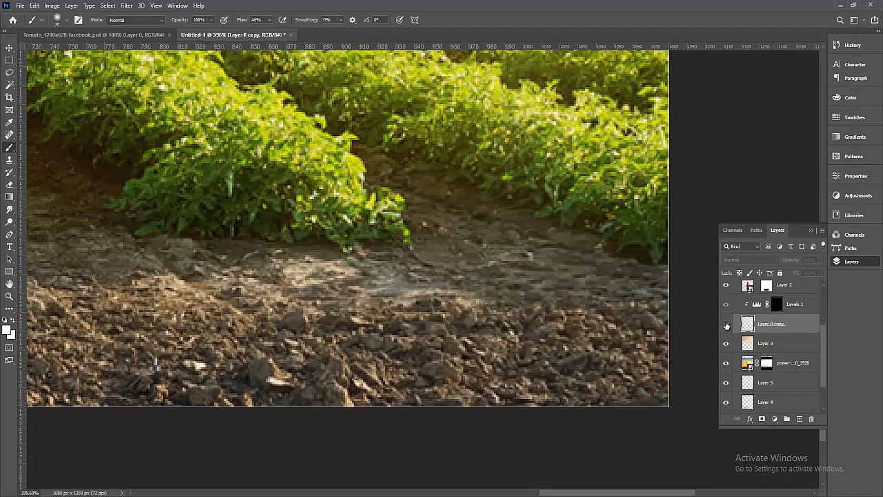
click(726, 324)
click(726, 324)
click(726, 323)
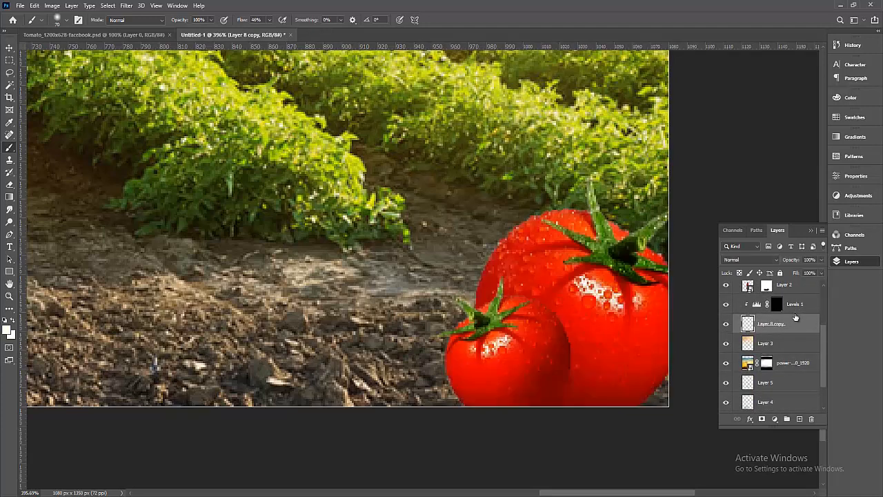
click(728, 327)
click(728, 327)
click(727, 329)
click(727, 329)
click(776, 308)
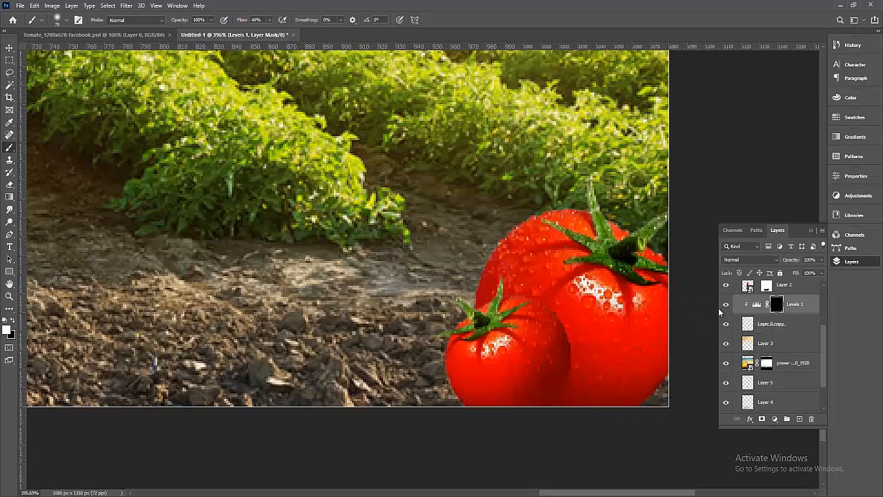
click(725, 305)
click(725, 306)
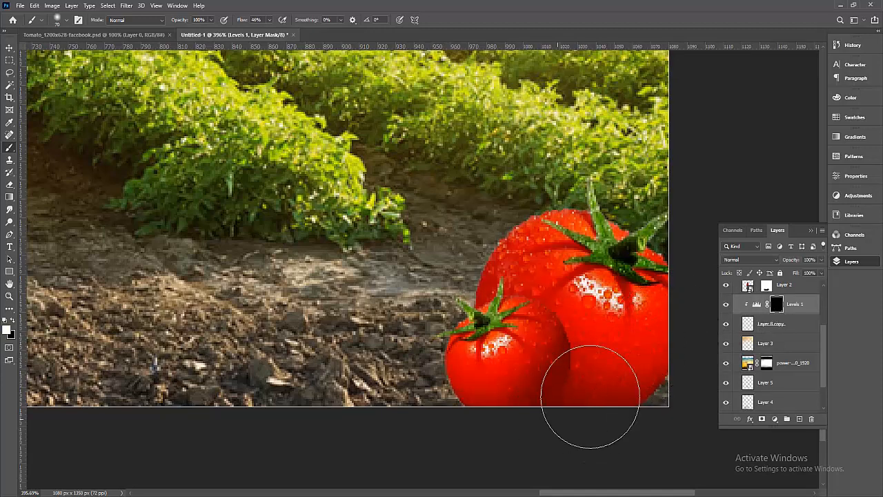
alt+click(642, 364)
alt+click(643, 364)
click(725, 305)
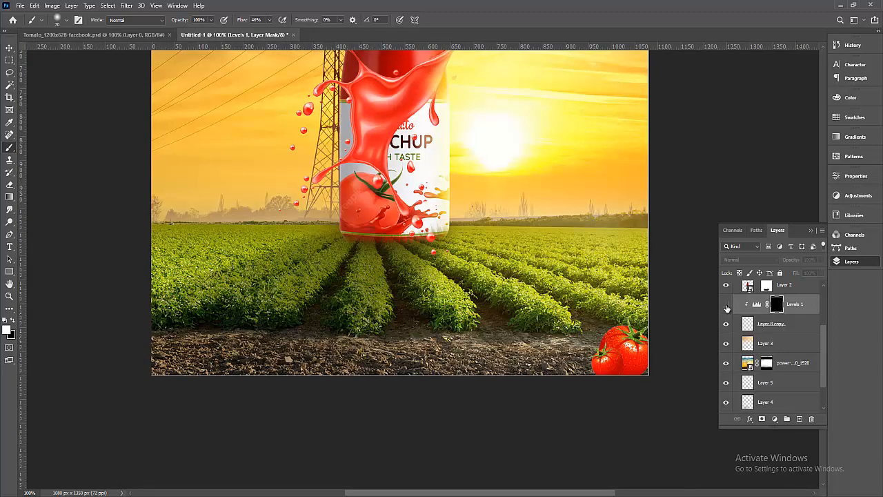
Turn the Levels 1 darkening back on and toggle the tomatoes' visibility to compare.
click(725, 306)
scroll(599, 365, down, 3)
scroll(611, 358, up, 8)
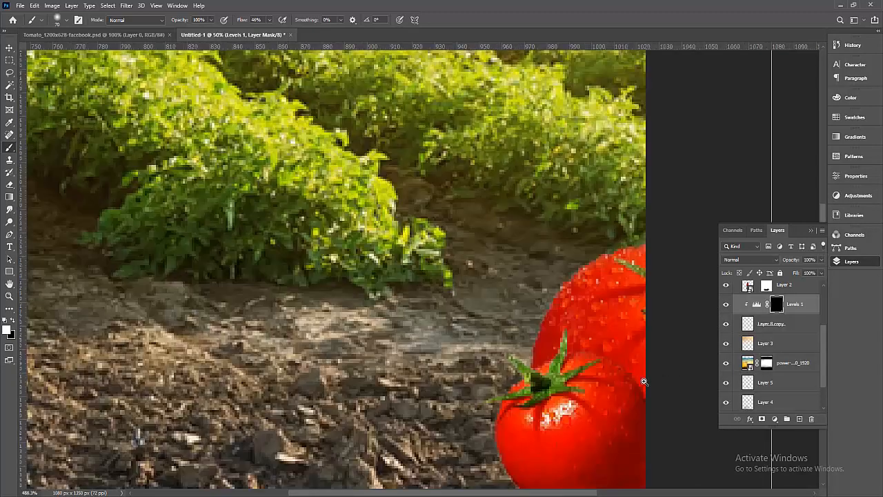
scroll(607, 302, down, 1)
scroll(607, 302, up, 1)
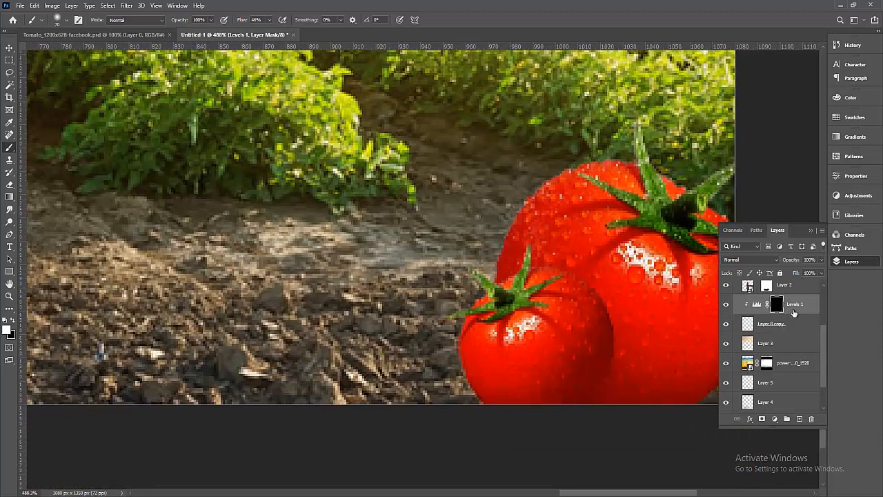
click(759, 330)
click(726, 327)
click(726, 327)
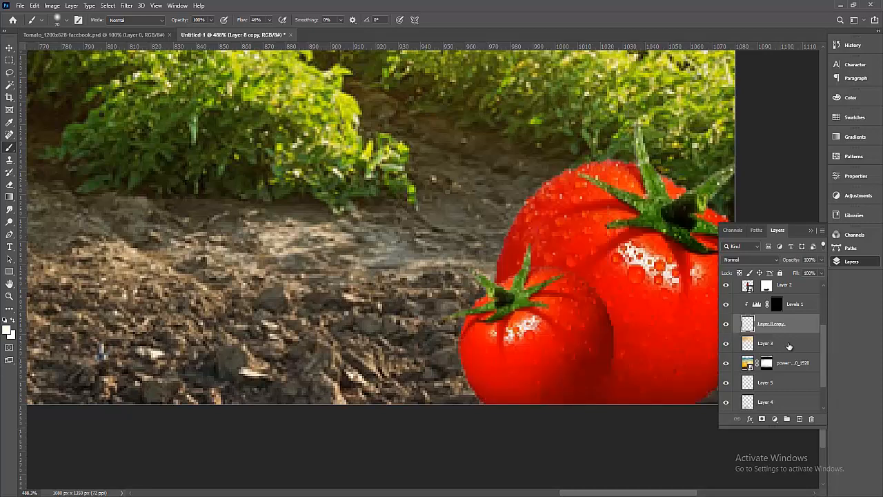
Add a new Layer 8 above Layer 3 and brush dark shadow on the bottom-right soil.
click(790, 346)
click(799, 420)
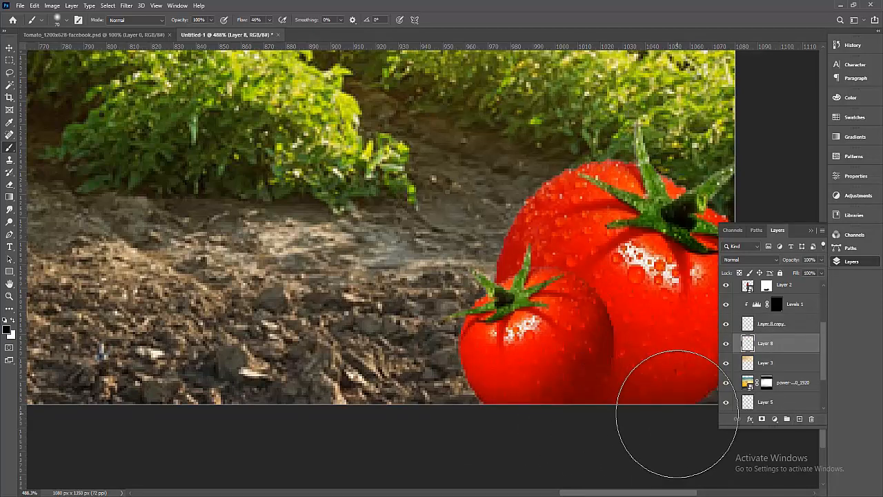
drag(585, 378, 325, 374)
drag(463, 384, 483, 369)
mouse_move(420, 393)
mouse_down()
mouse_move(499, 345)
mouse_move(599, 330)
mouse_up()
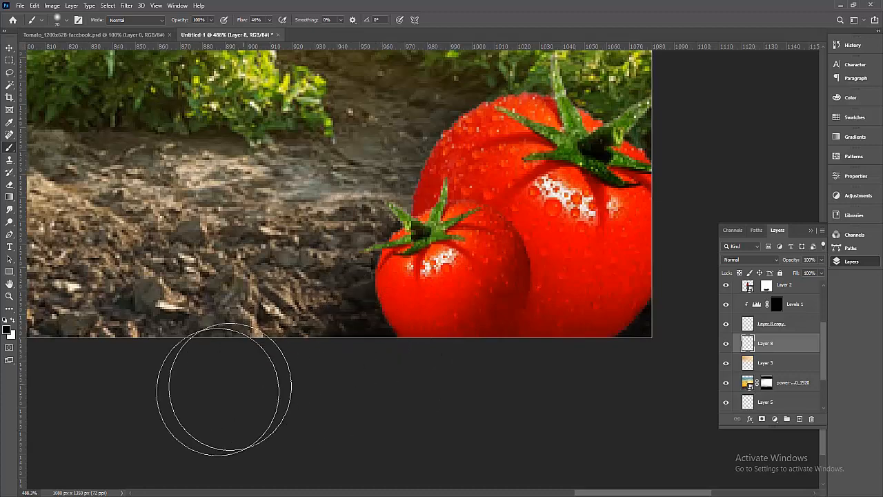
Zoom out to fit the whole ketchup ad artboard.
alt+click(536, 368)
alt+click(537, 367)
alt+click(556, 372)
alt+click(556, 372)
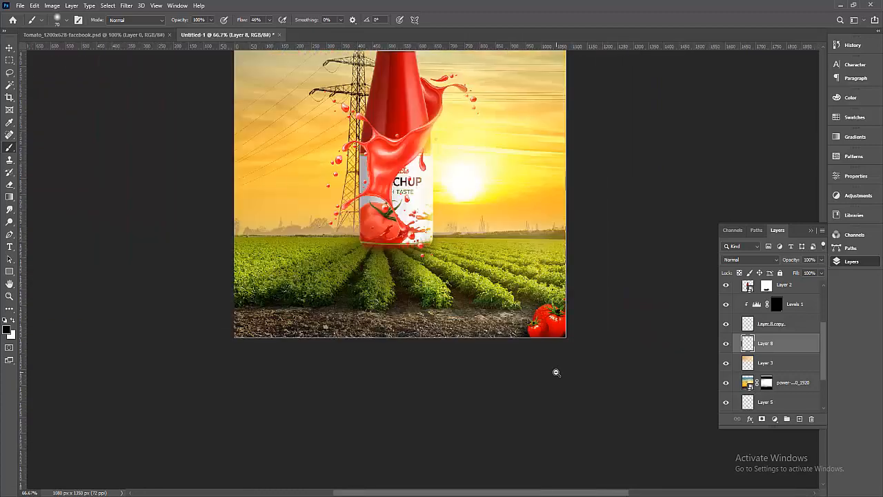
mouse_move(623, 401)
mouse_down()
mouse_move(615, 407)
mouse_move(622, 418)
mouse_up()
drag(628, 361, 617, 412)
alt+click(568, 364)
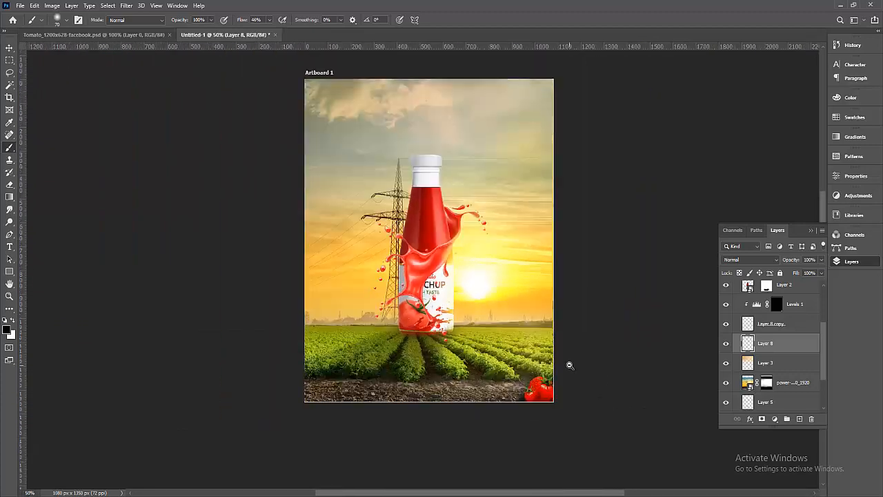
click(10, 48)
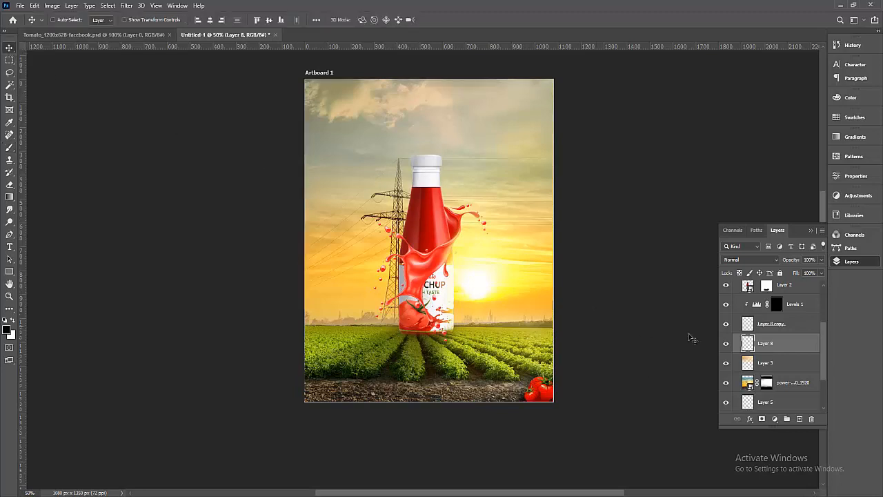
click(774, 325)
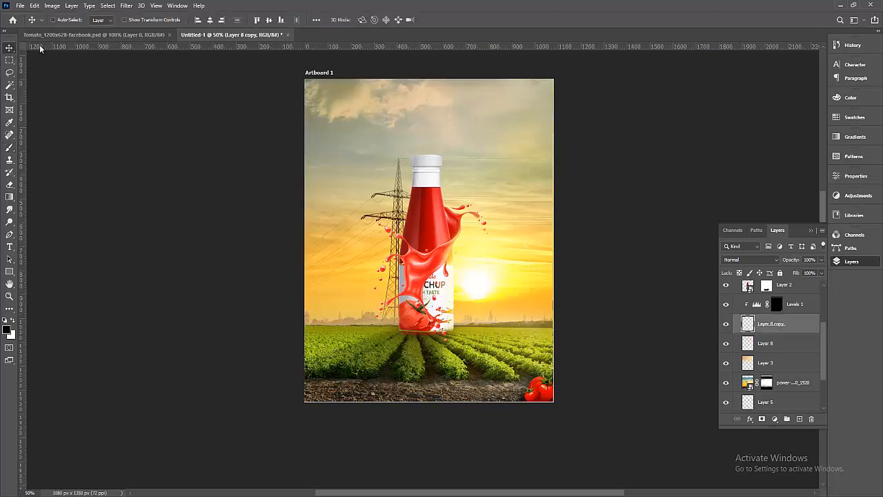
click(126, 36)
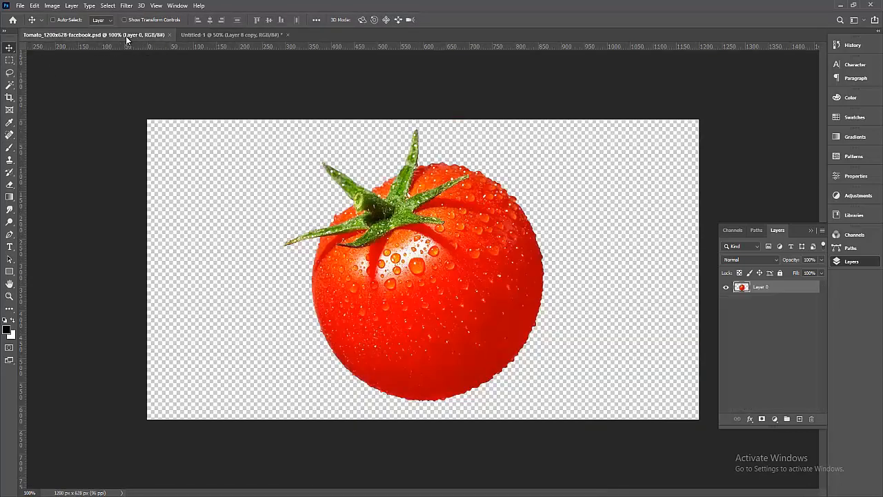
drag(430, 213, 347, 194)
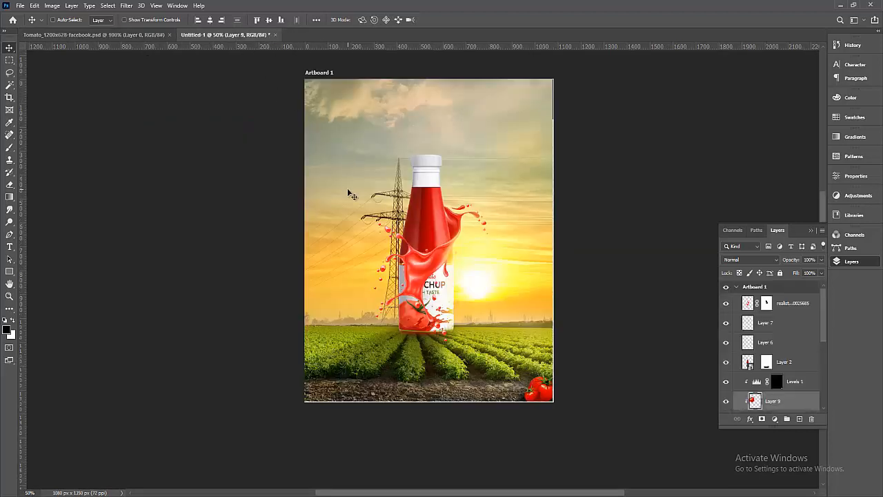
right_click(788, 399)
click(790, 403)
key(ctrl+z)
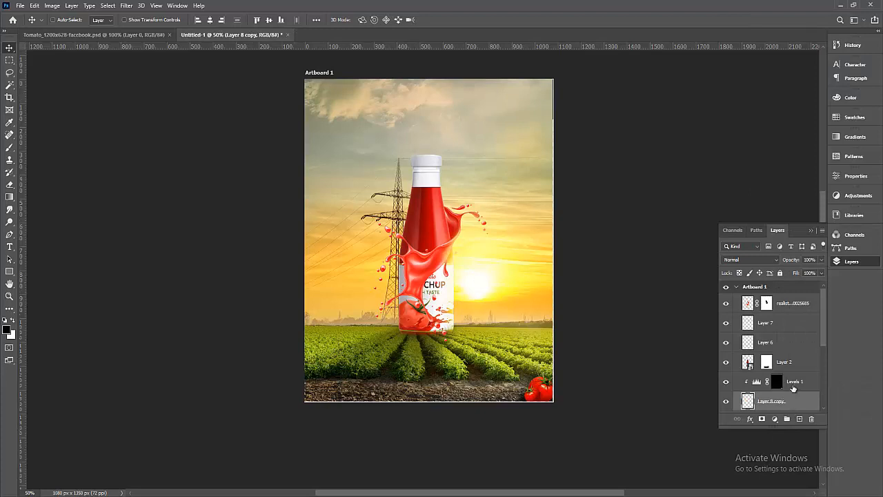
click(786, 363)
click(726, 363)
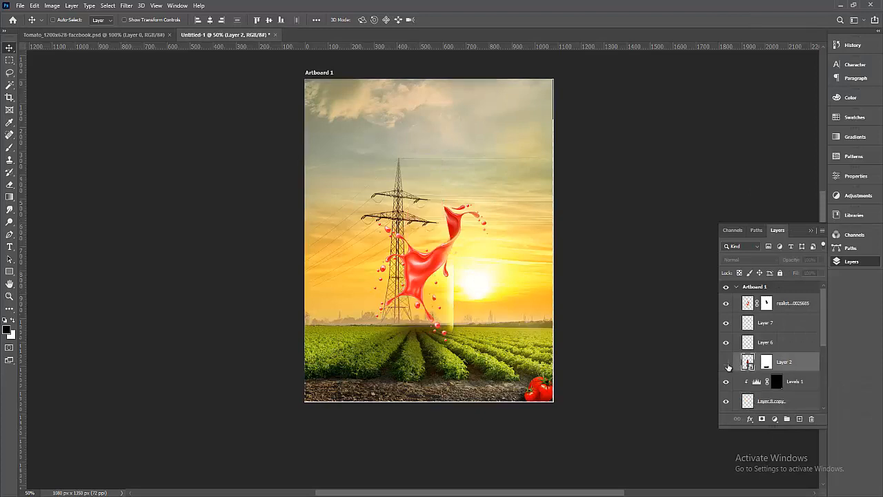
click(726, 363)
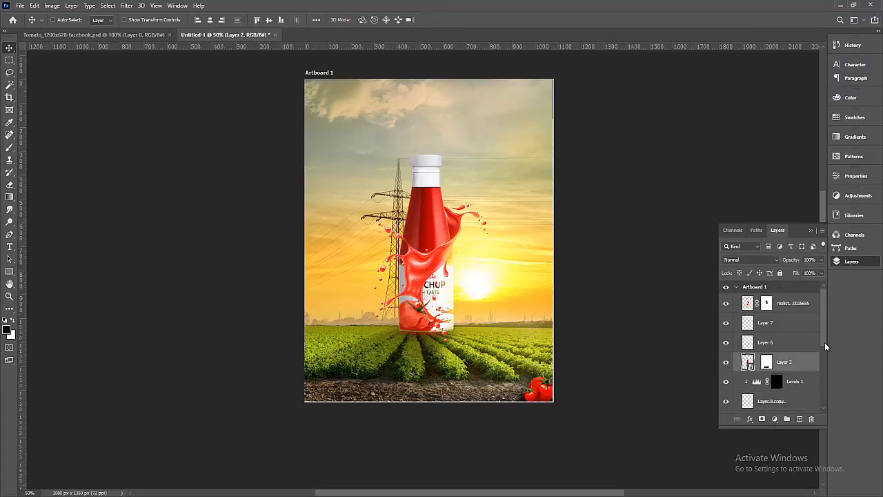
scroll(438, 250, up, 3)
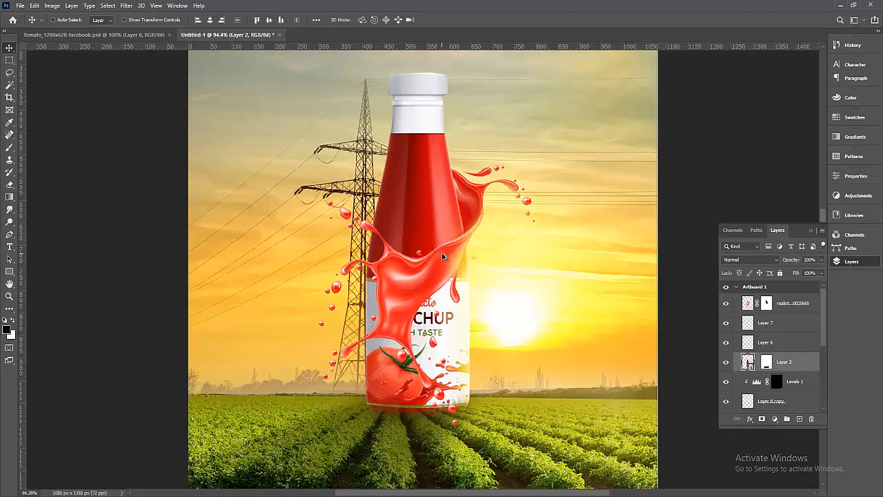
scroll(457, 285, down, 3)
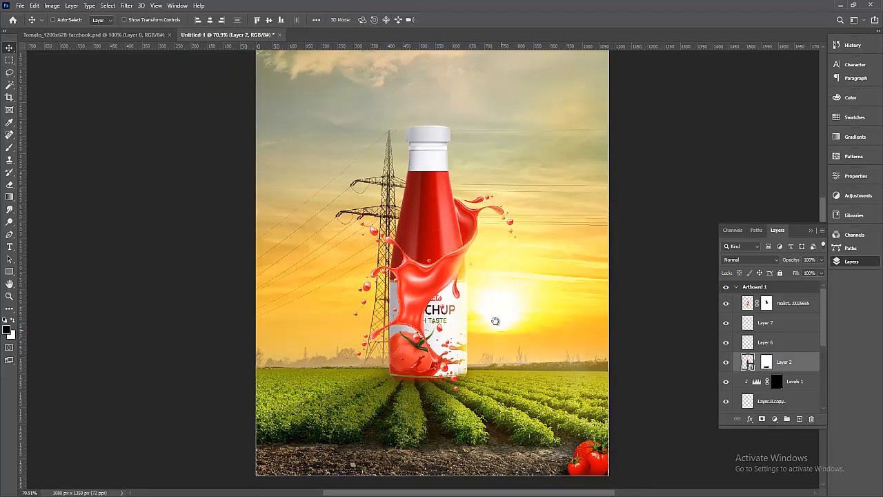
drag(491, 314, 473, 295)
scroll(471, 297, down, 3)
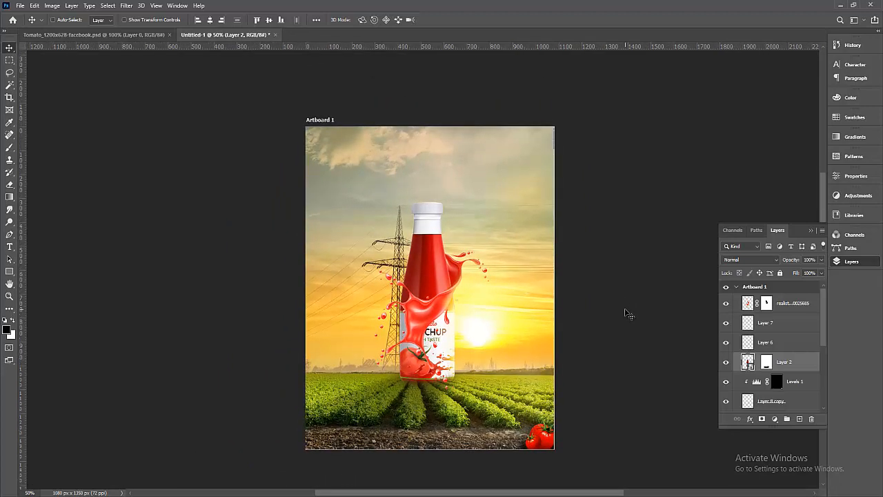
click(23, 7)
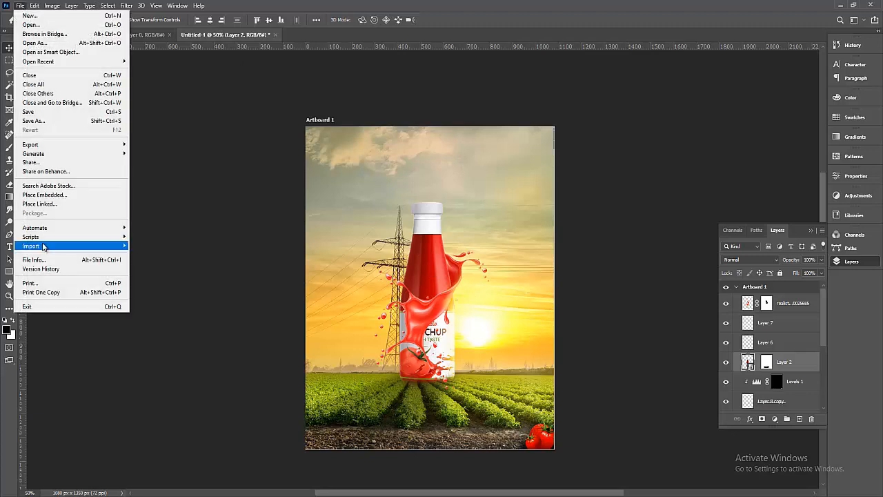
click(661, 197)
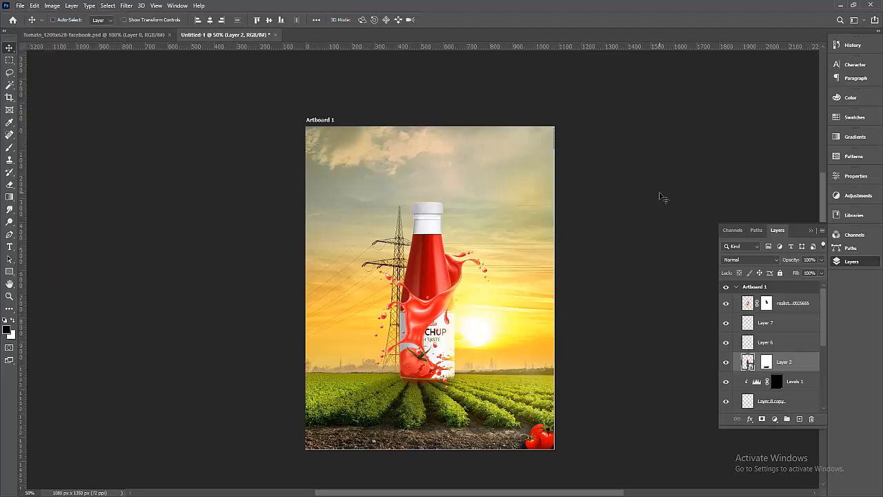